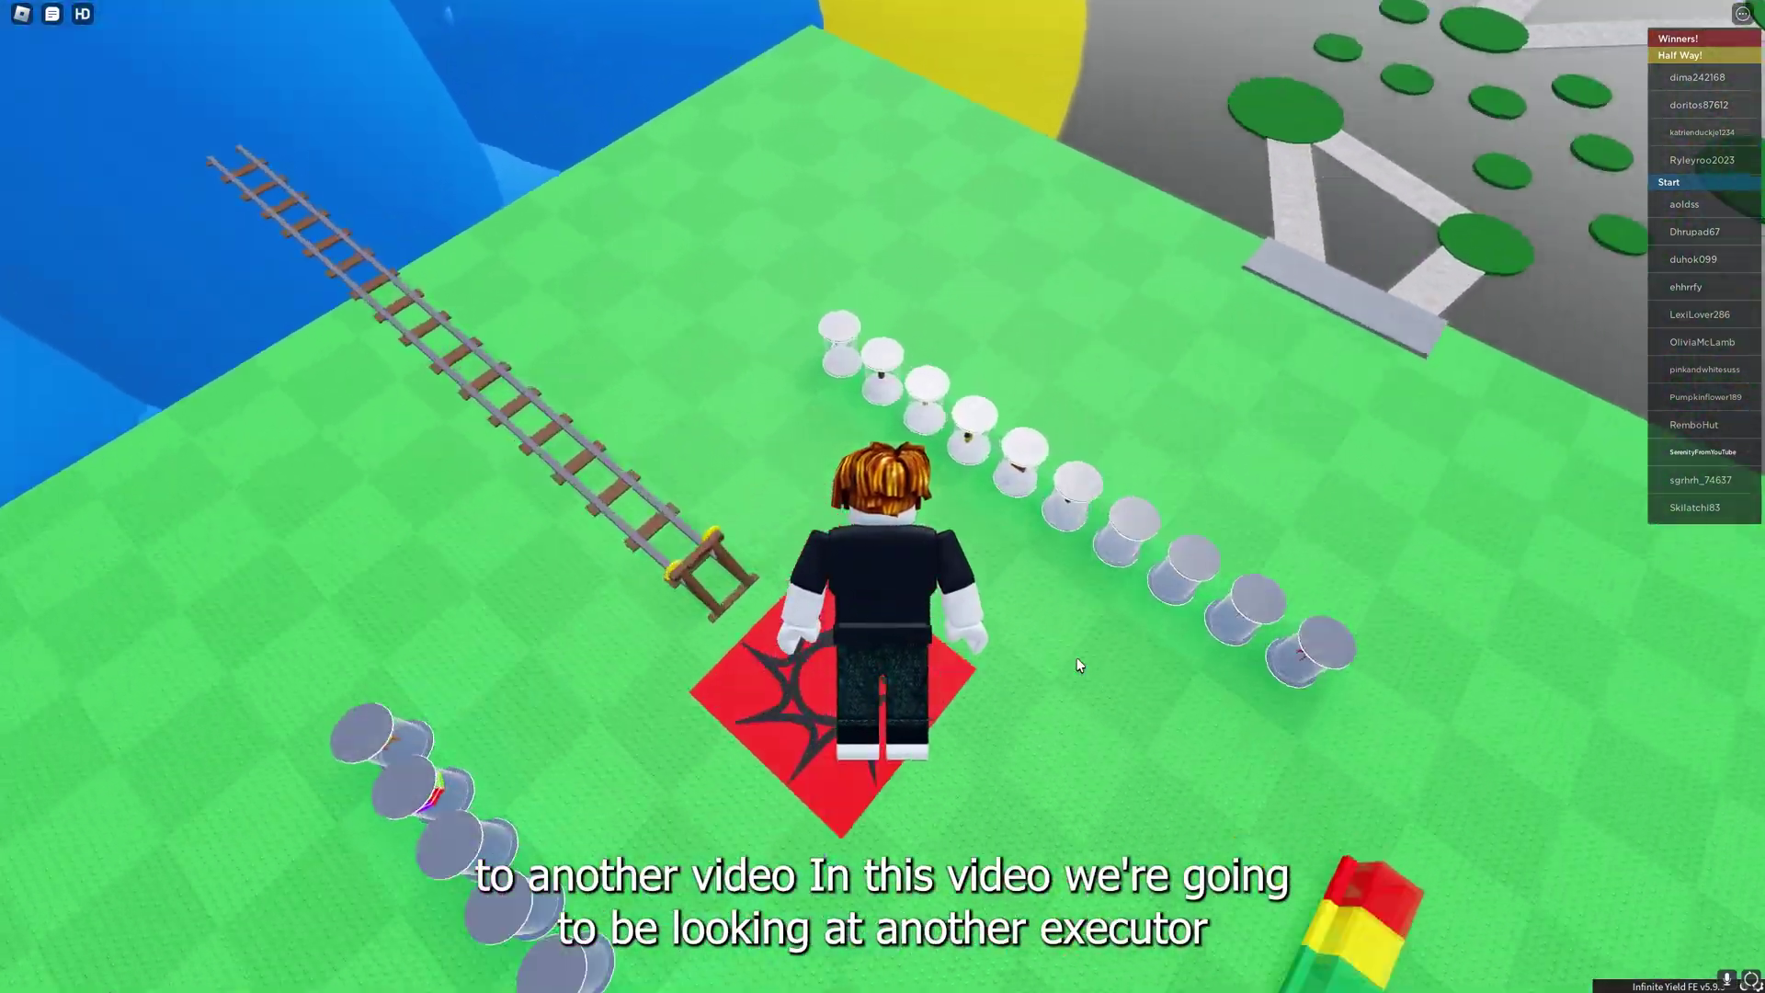
pyautogui.press('w')
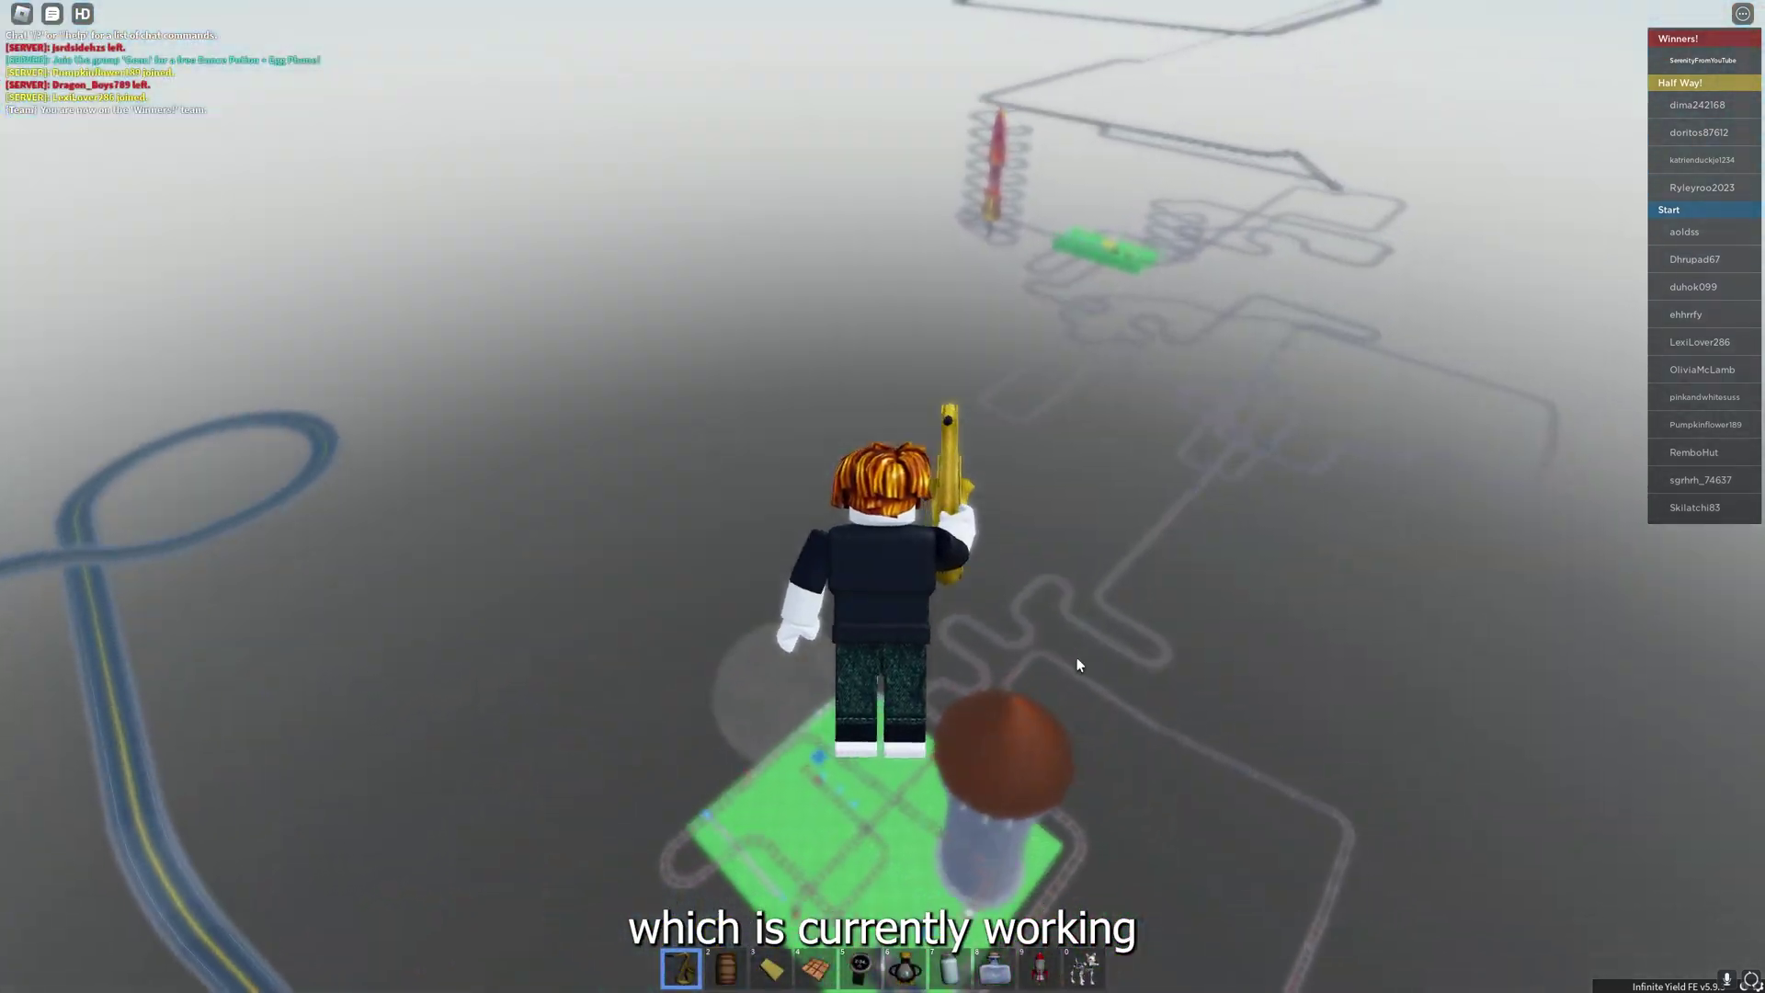
pyautogui.press('2')
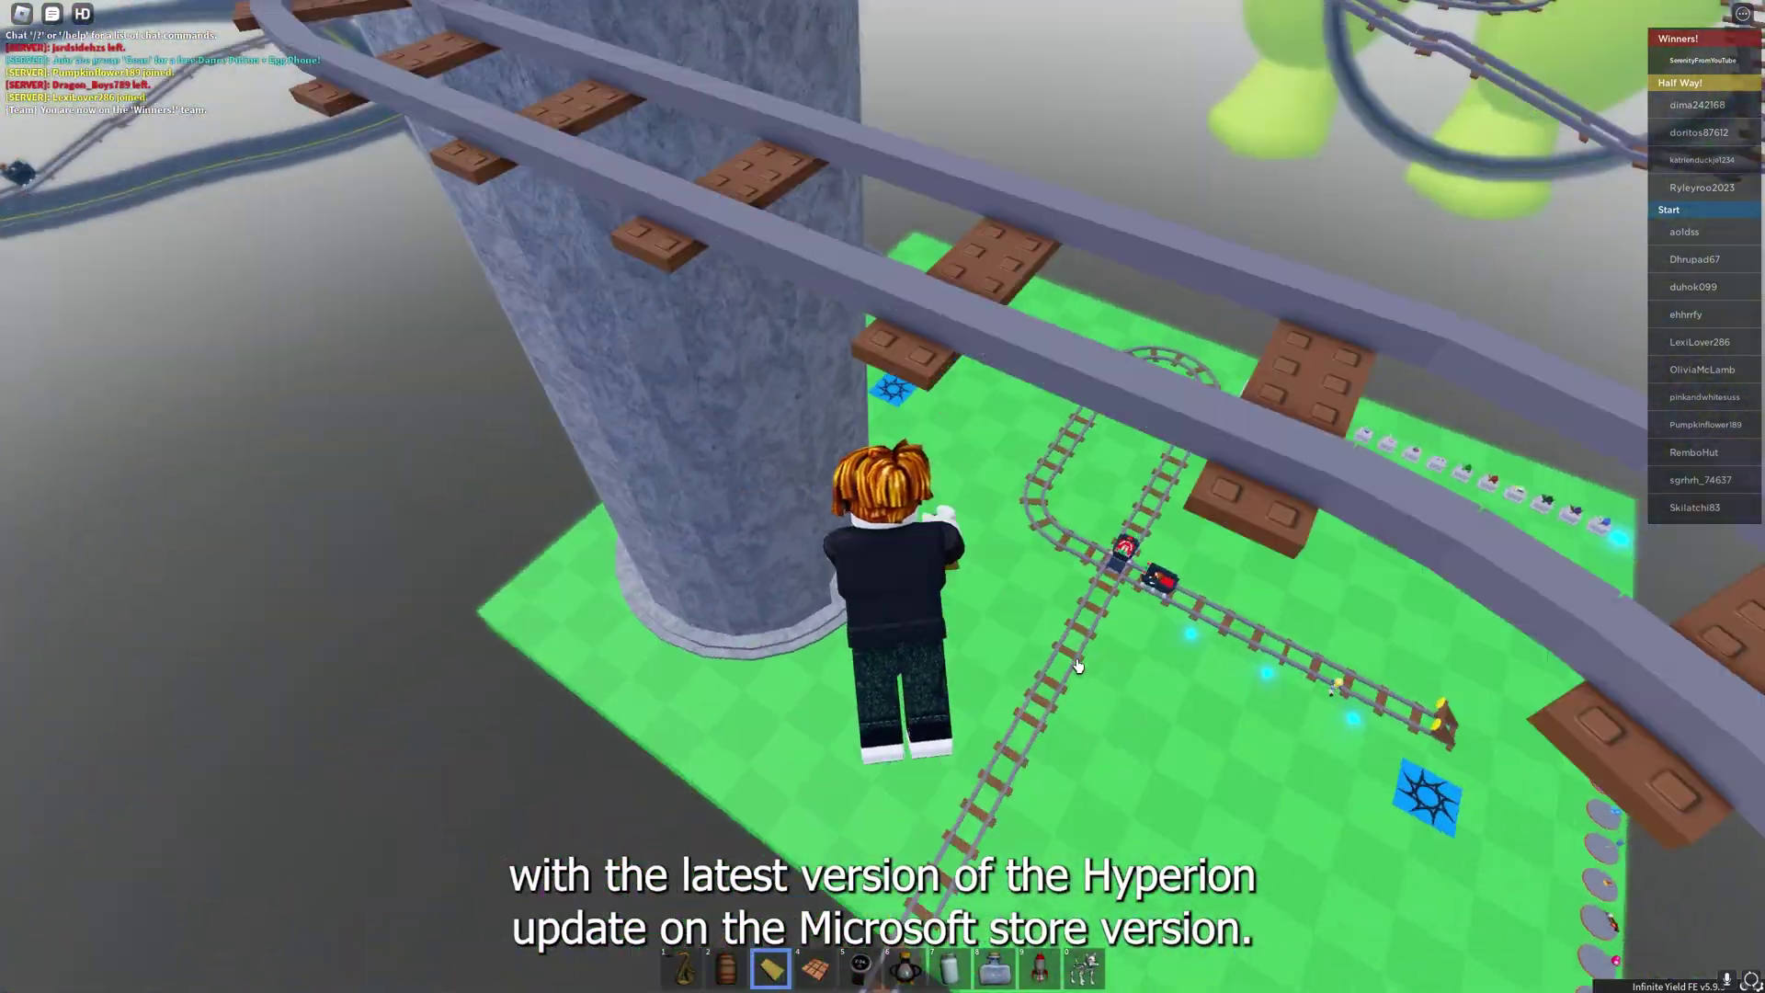
pyautogui.press('w')
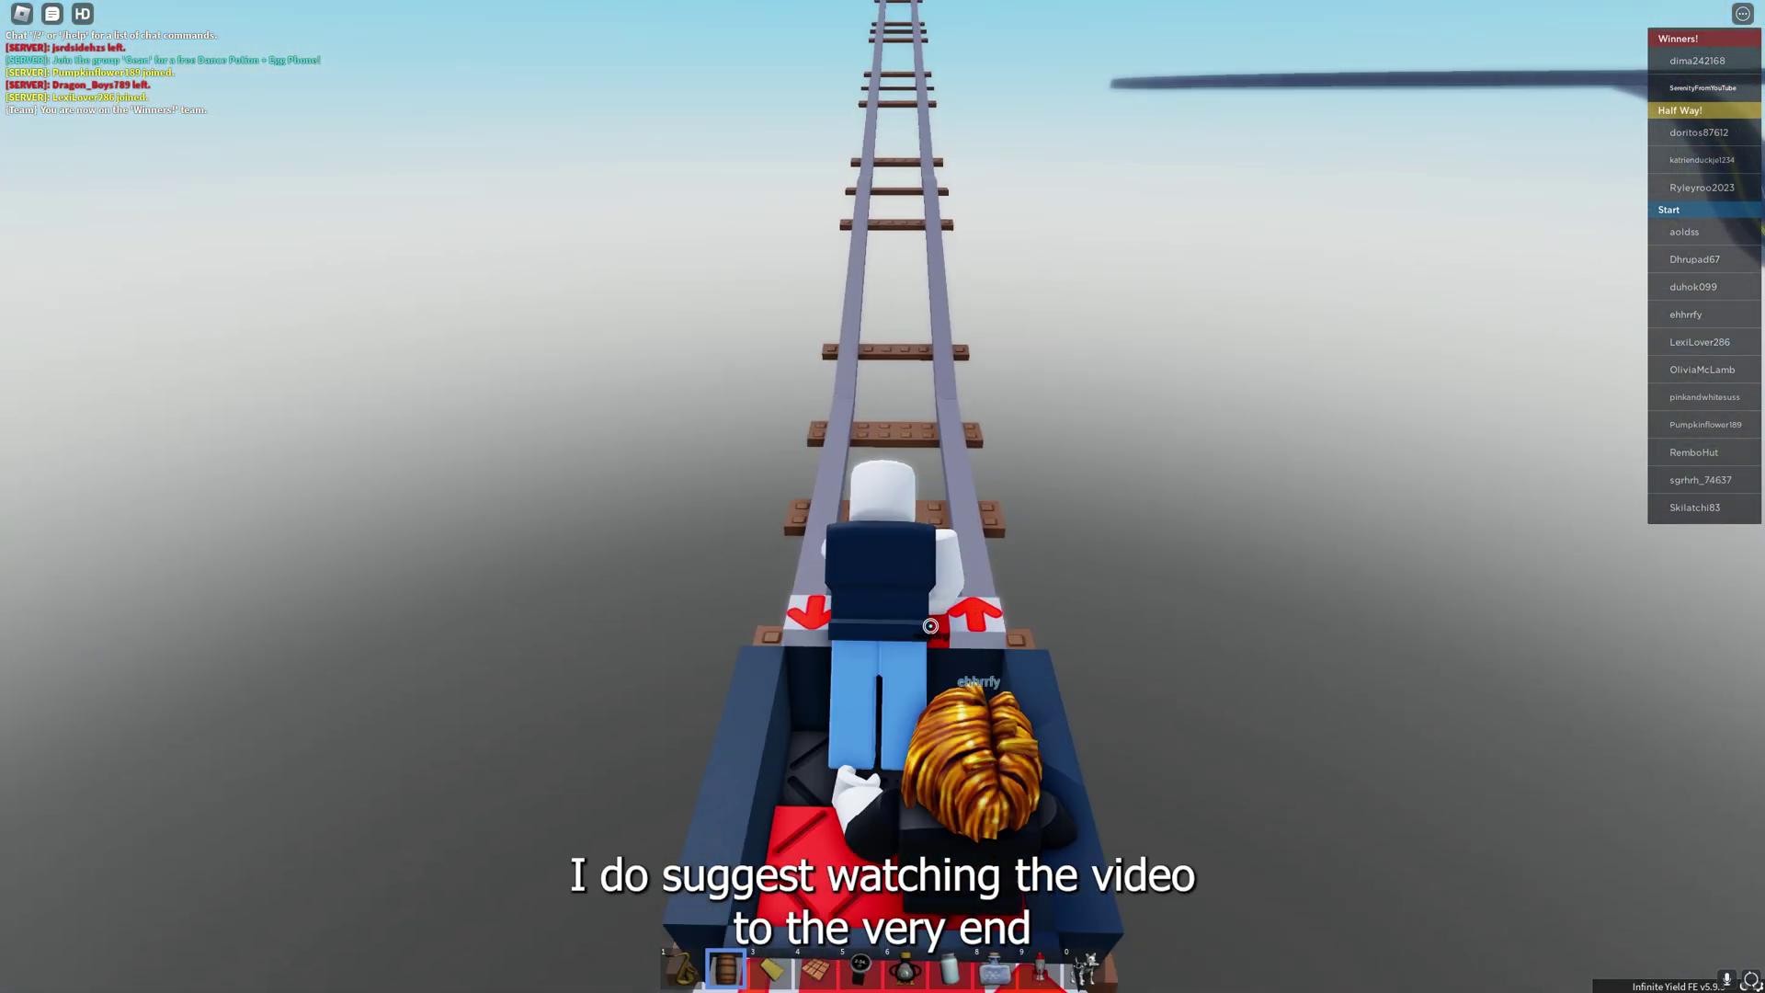
pyautogui.press('5')
pyautogui.press('6')
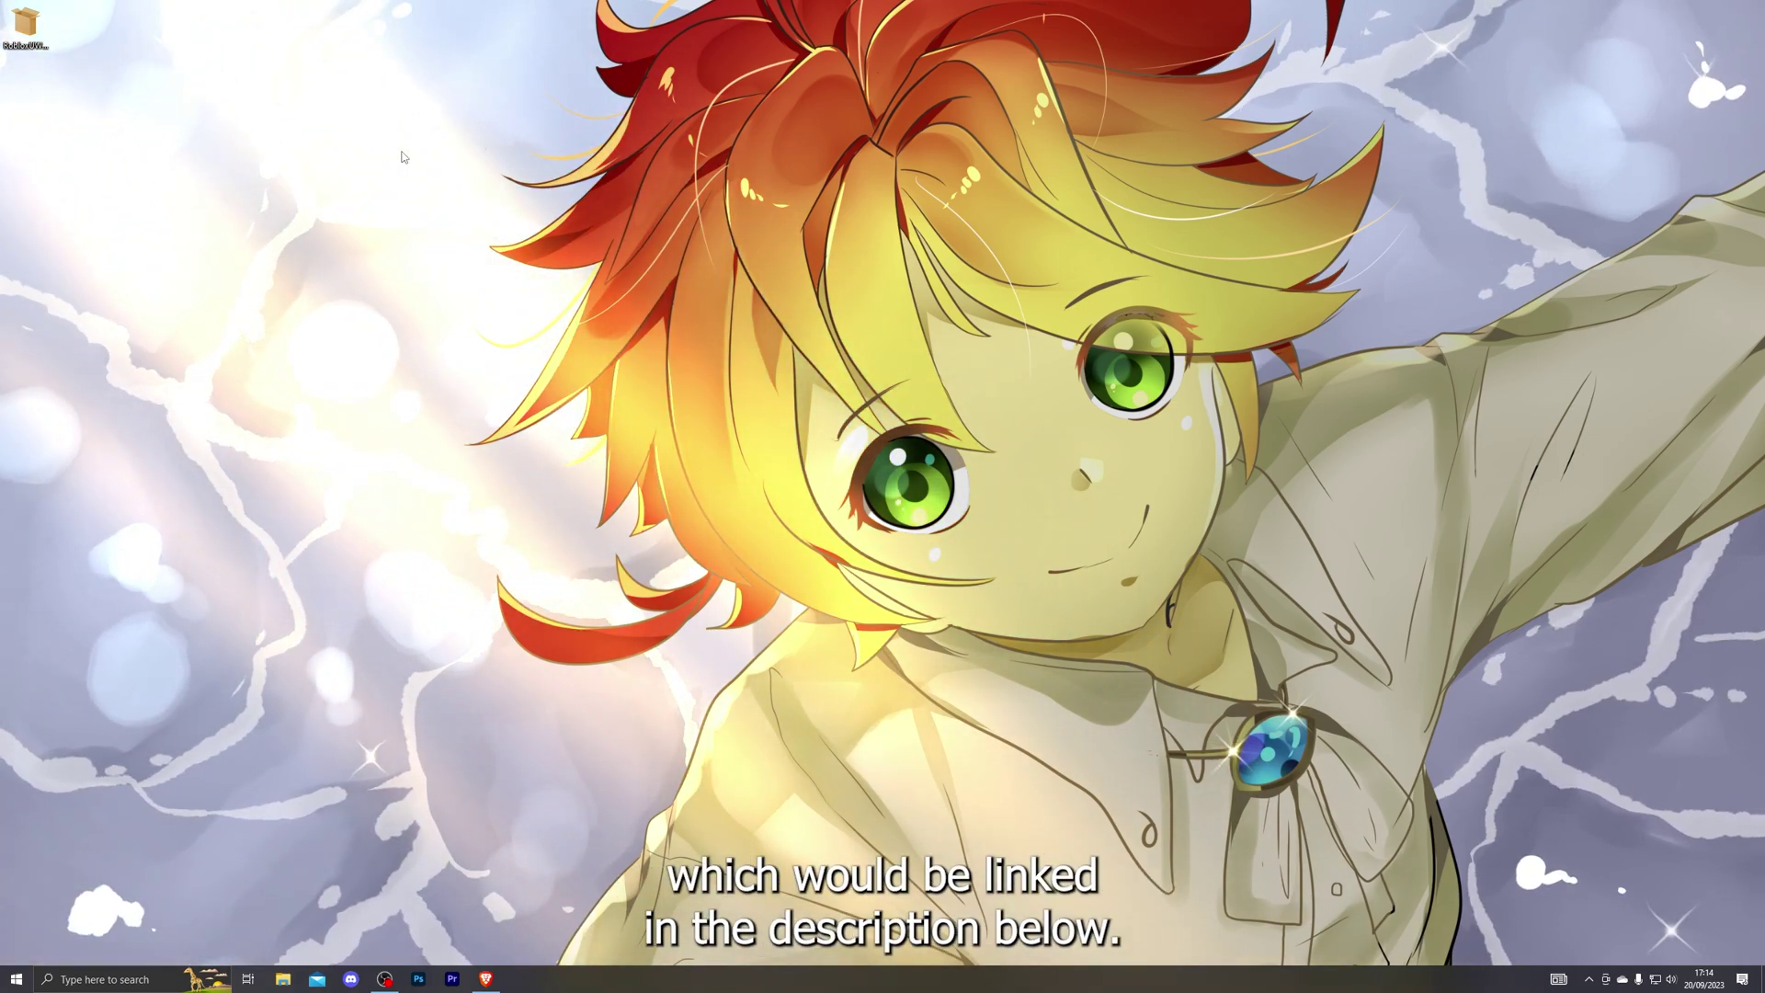
# Reinstall Roblox version 2.592.586.0 from the app package on the desktop, approving the reinstall over the existing version, and close the installer
pyautogui.doubleClick(29, 19)
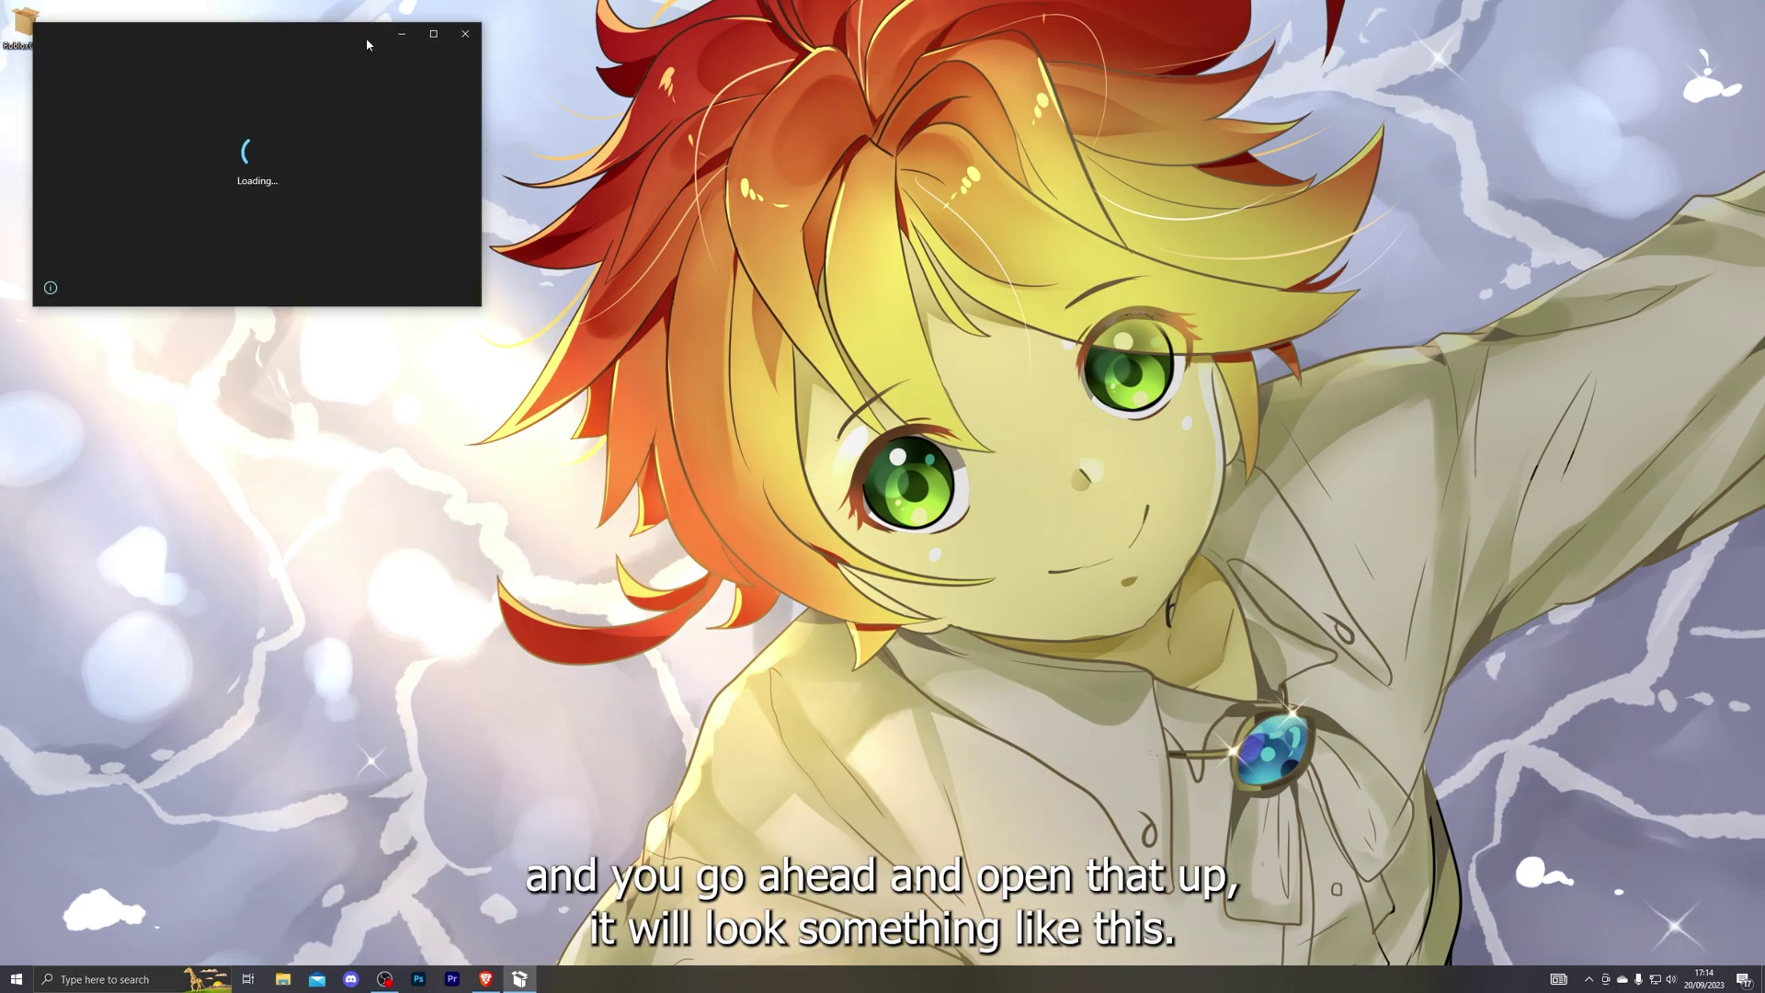
pyautogui.moveTo(169, 38); pyautogui.dragTo(362, 113)
pyautogui.click(528, 361)
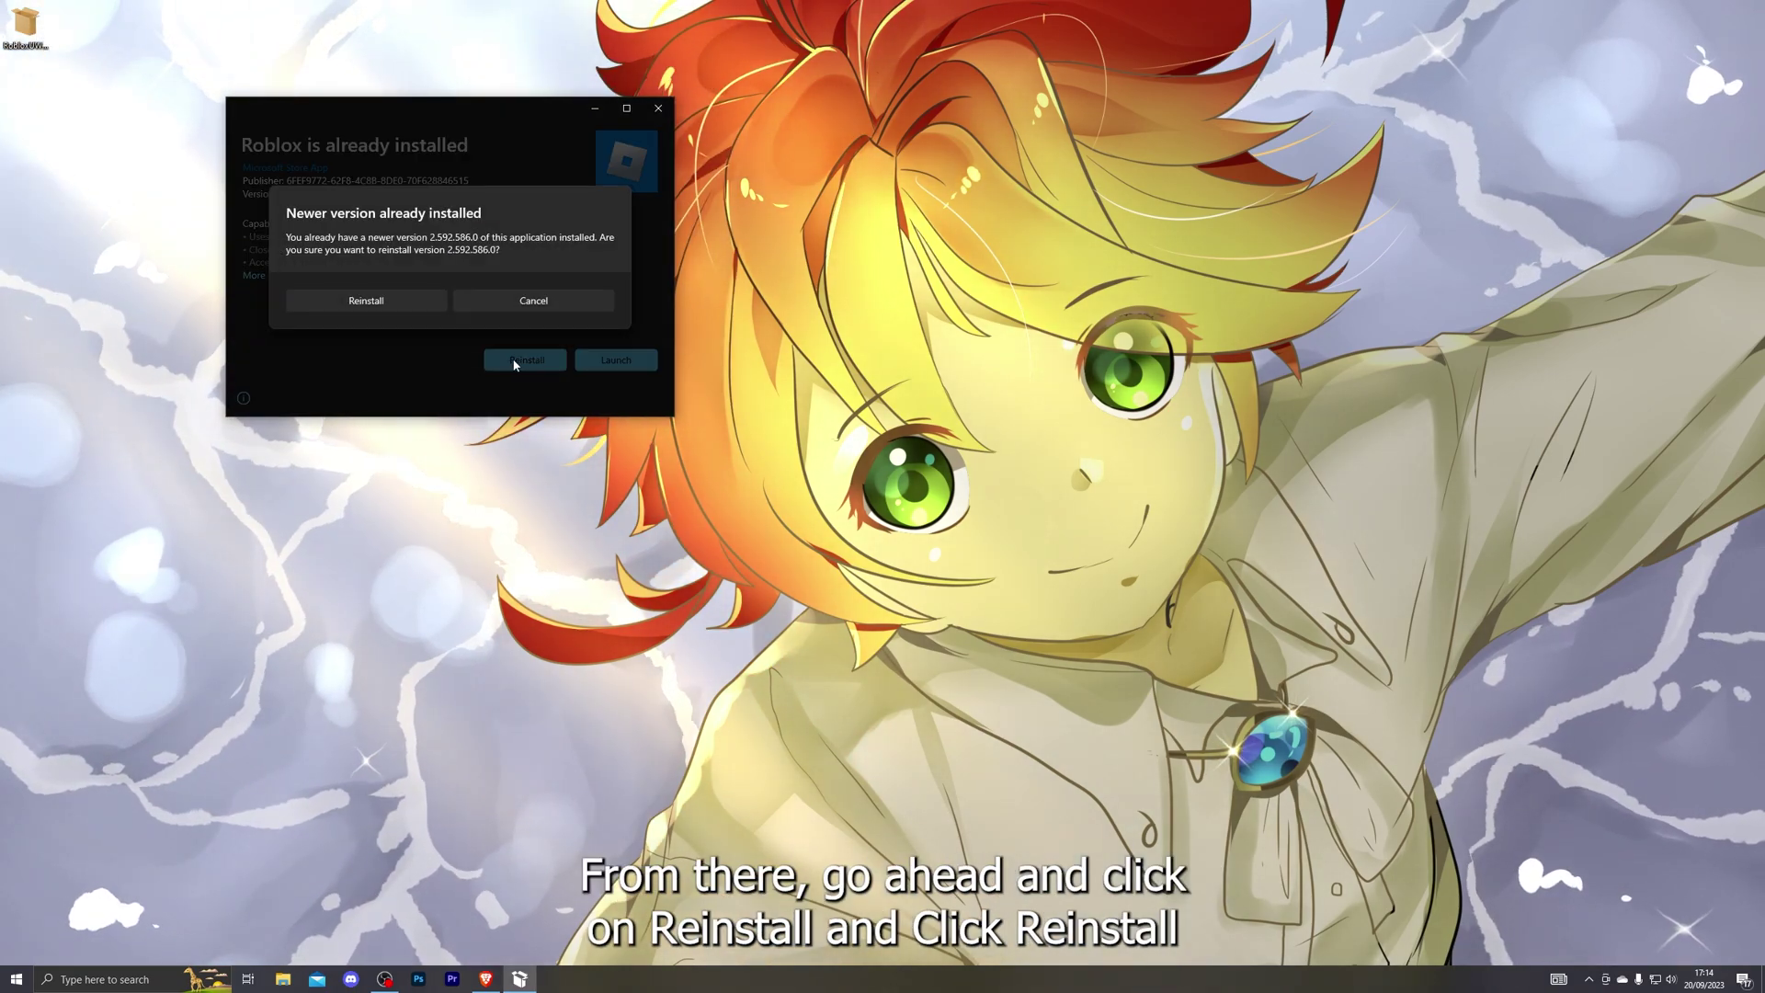
pyautogui.click(368, 303)
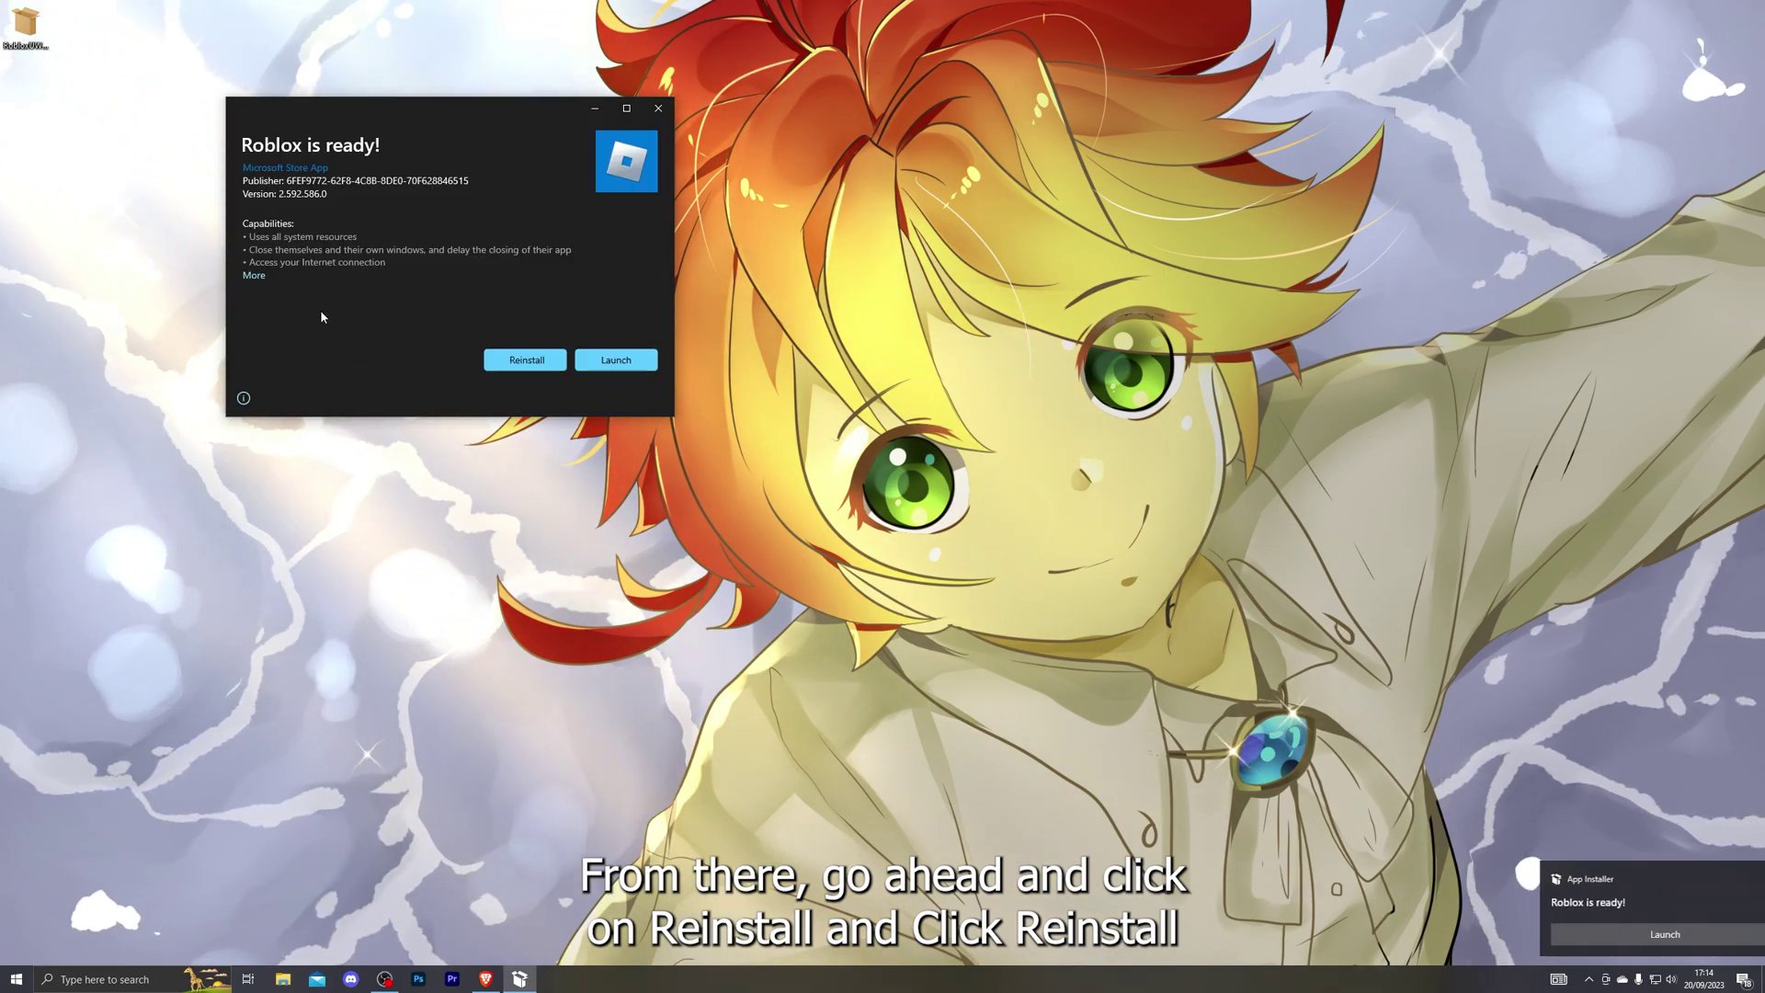
pyautogui.click(657, 108)
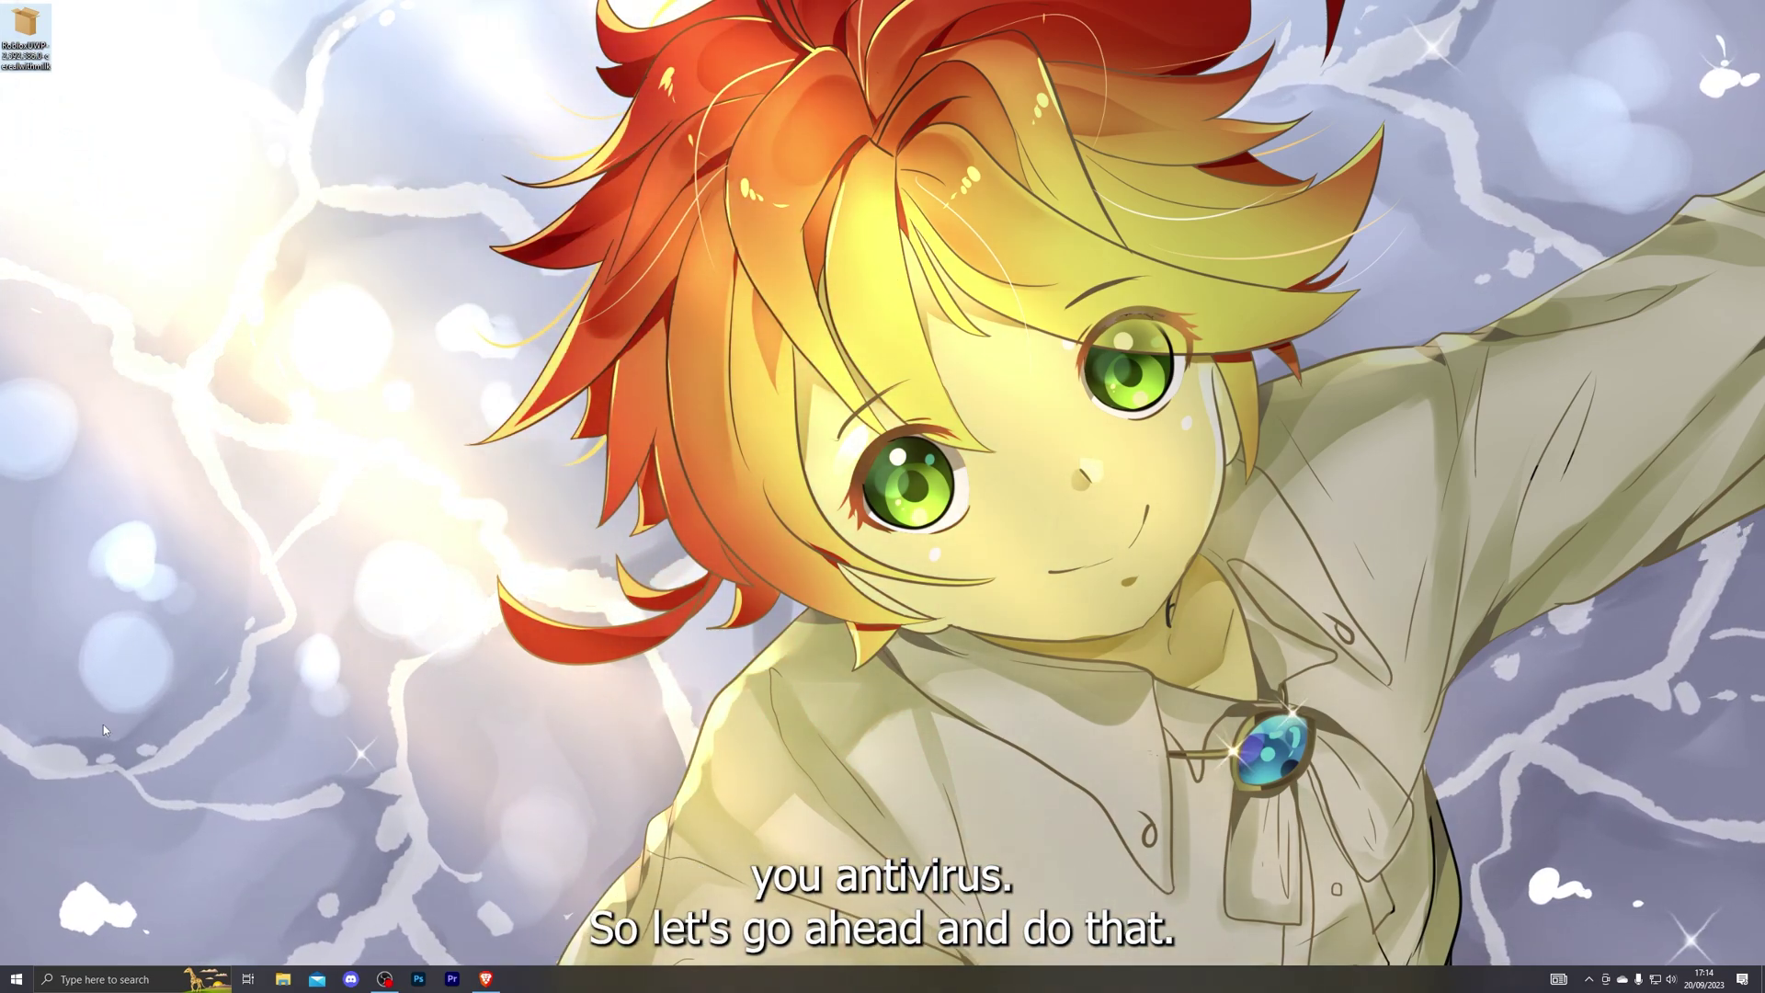
# Check the real-time protection setting under Virus & threat protection in Windows Security, and close the window
pyautogui.click(17, 979)
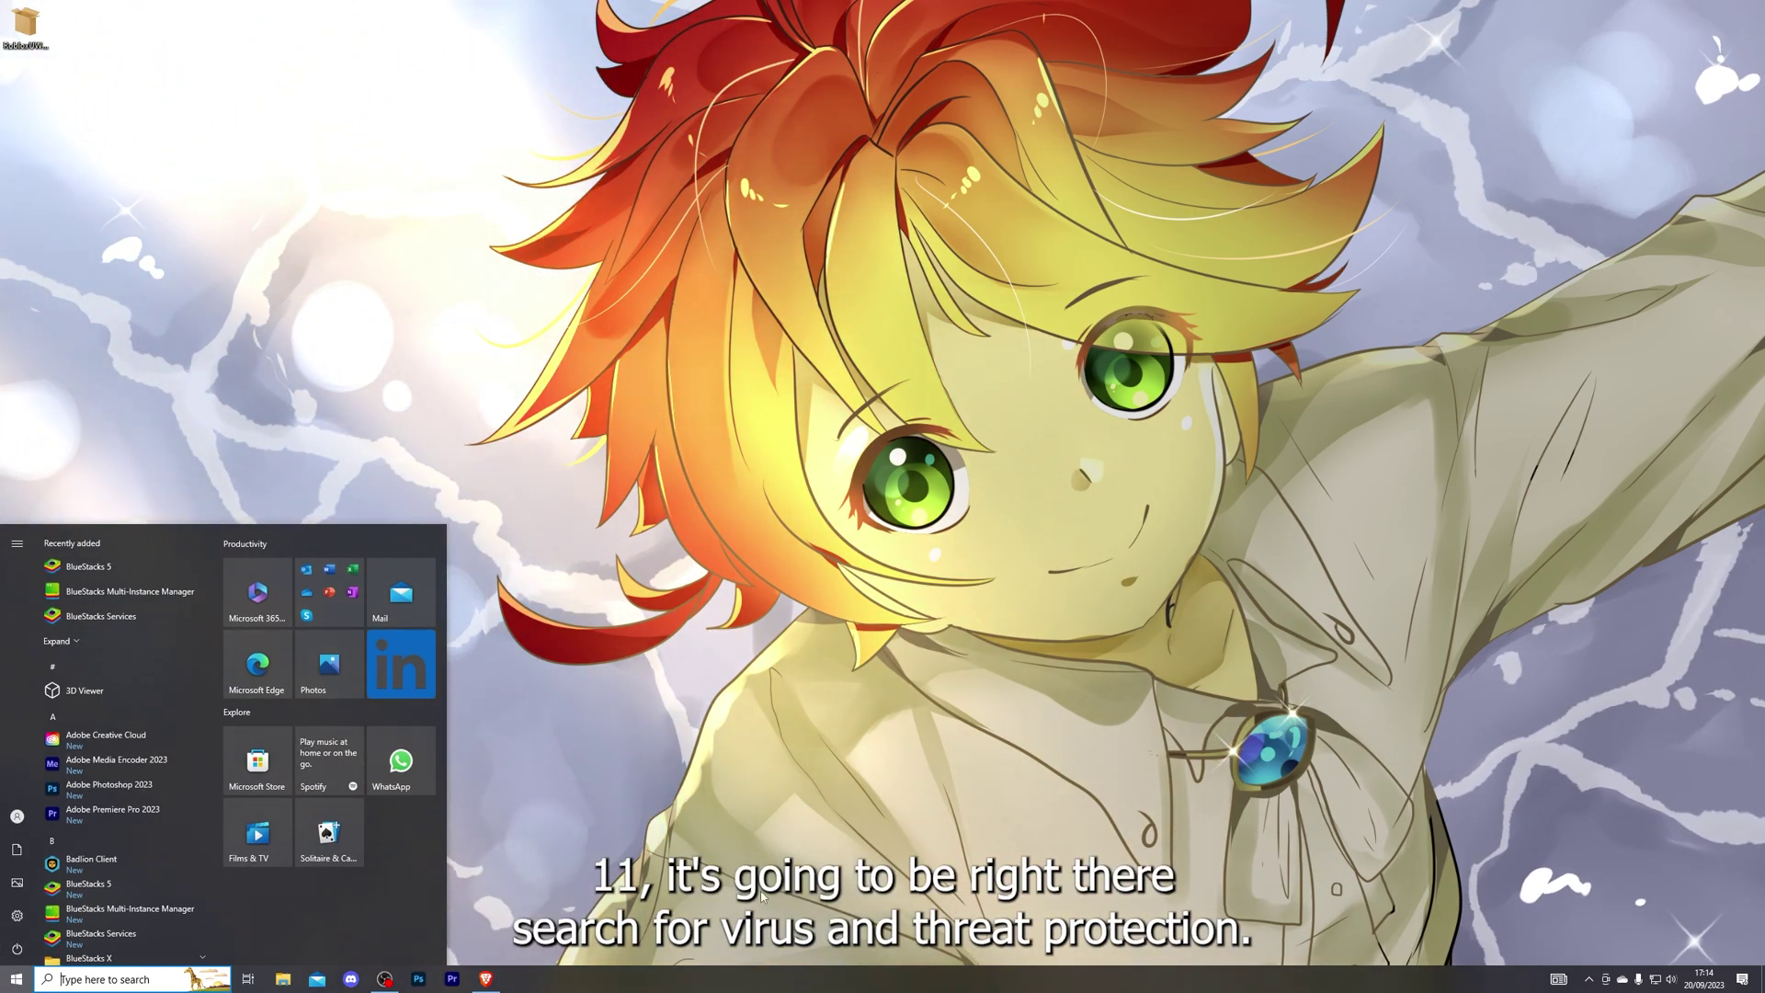
pyautogui.write('virus')
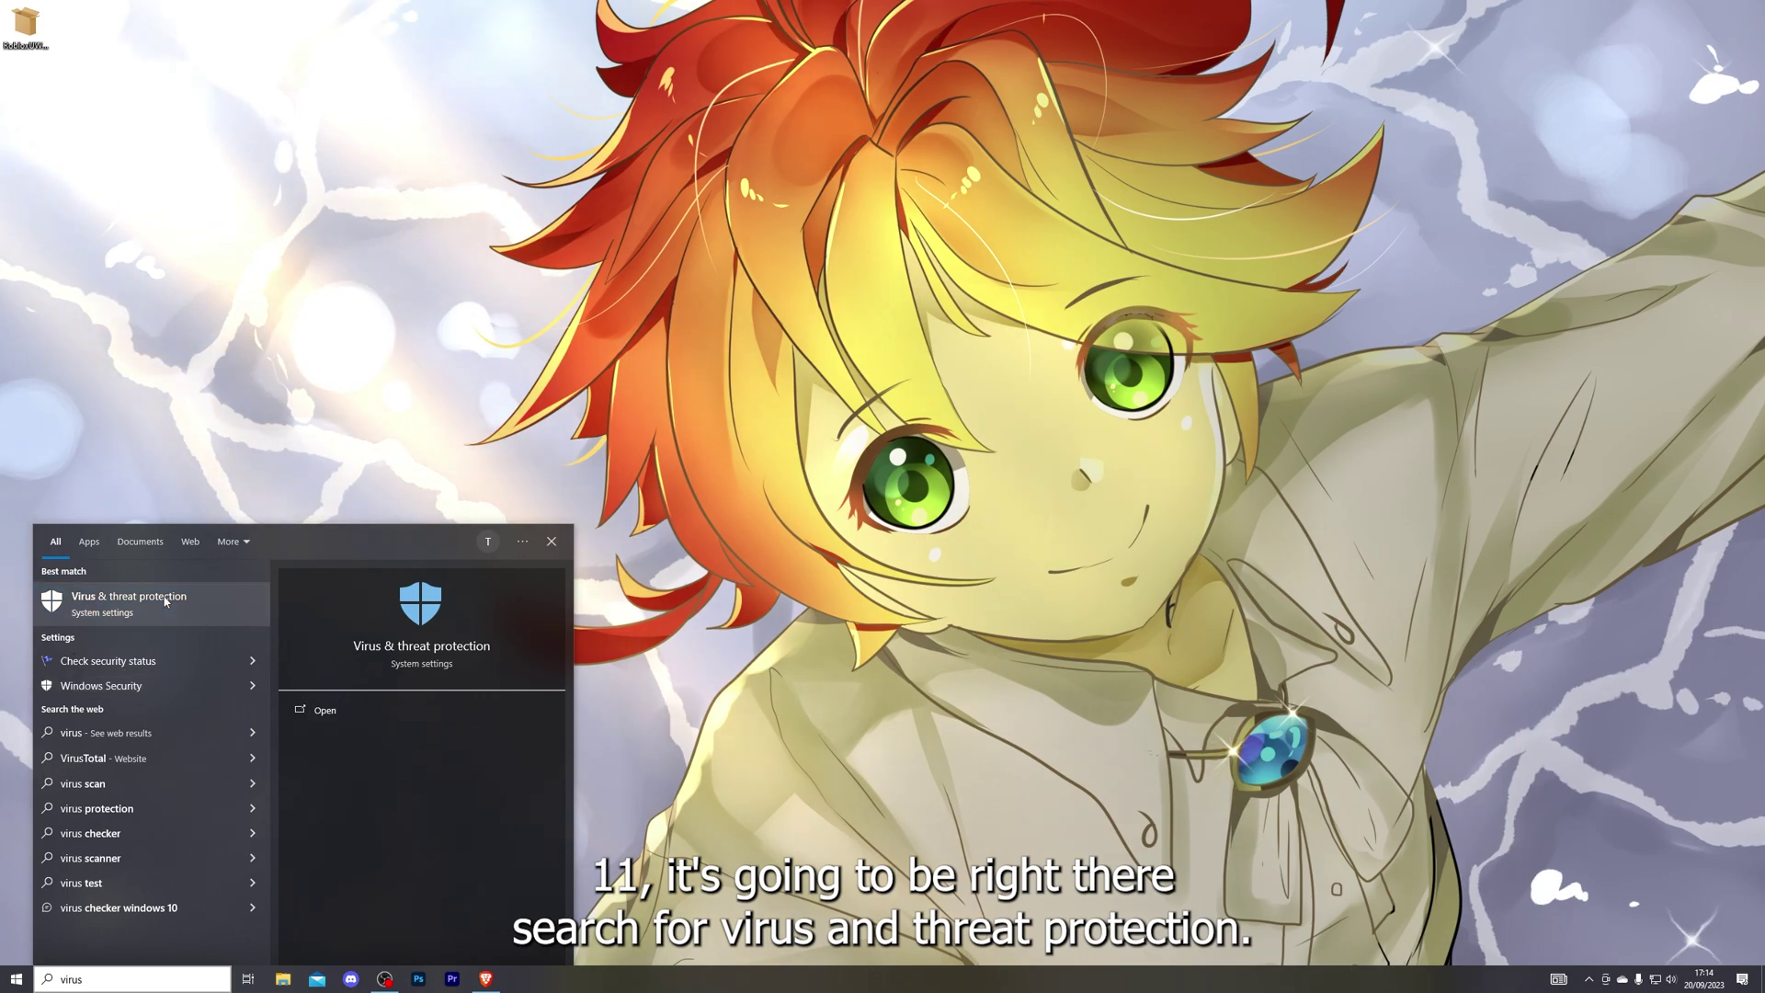
pyautogui.click(163, 601)
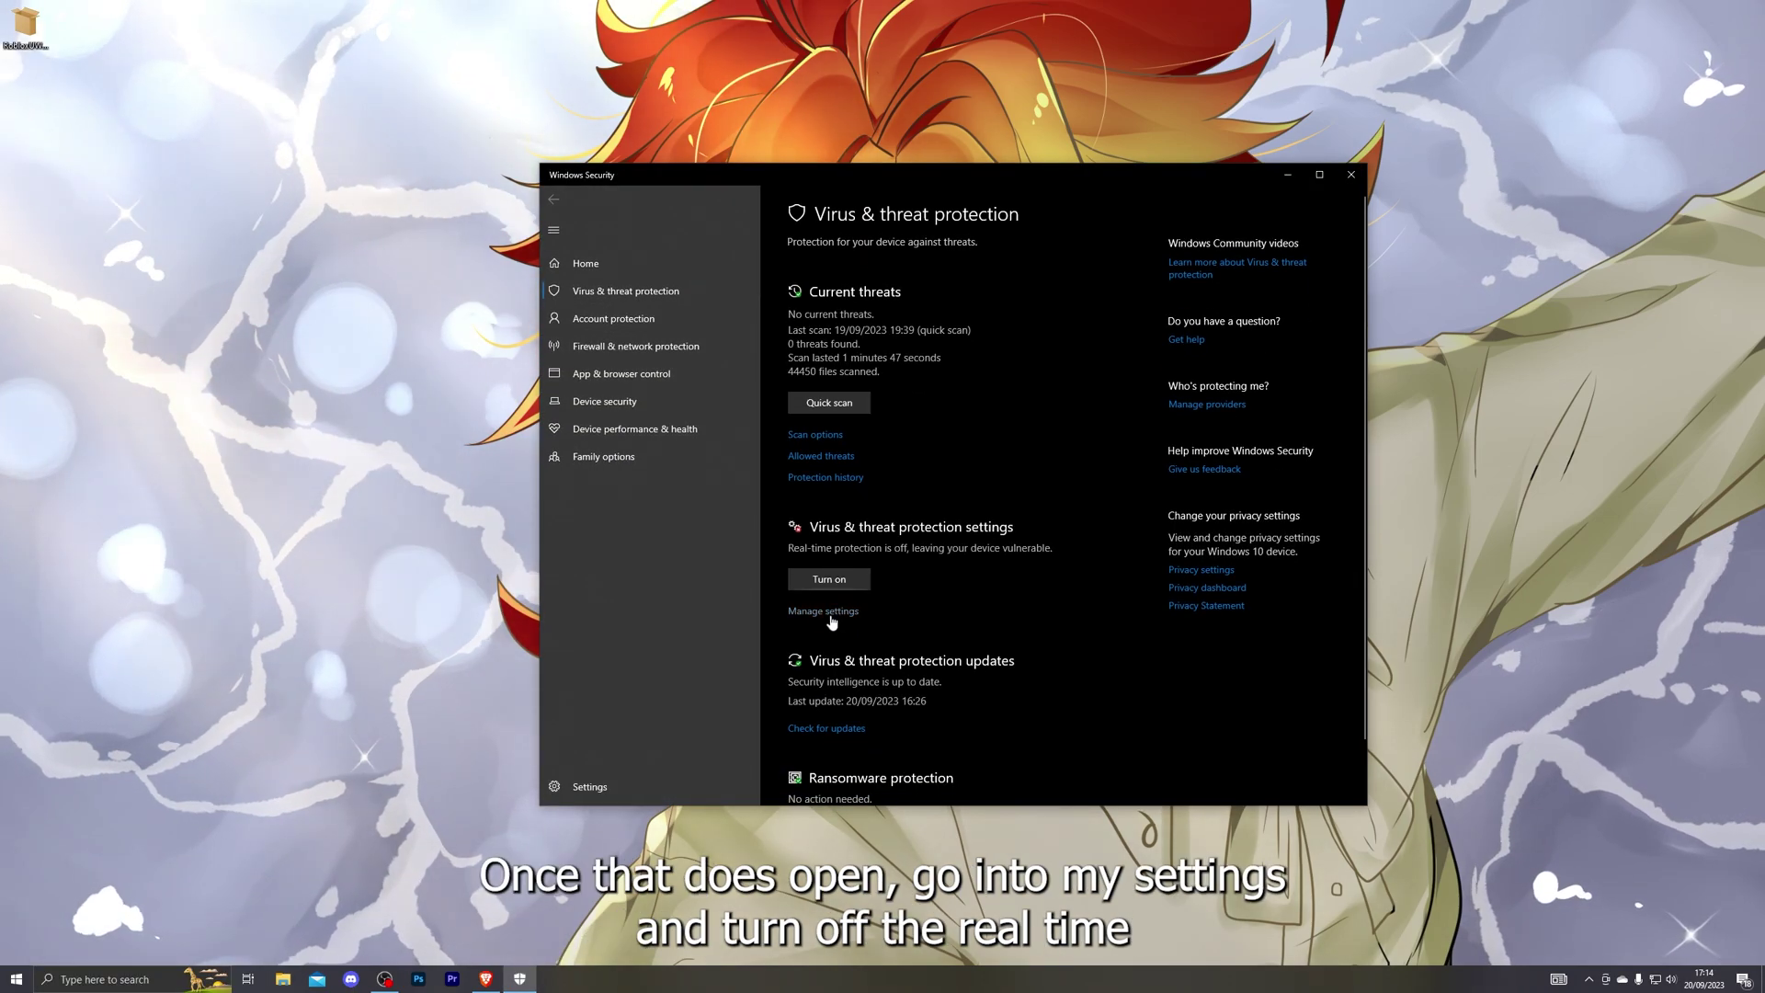
pyautogui.click(824, 612)
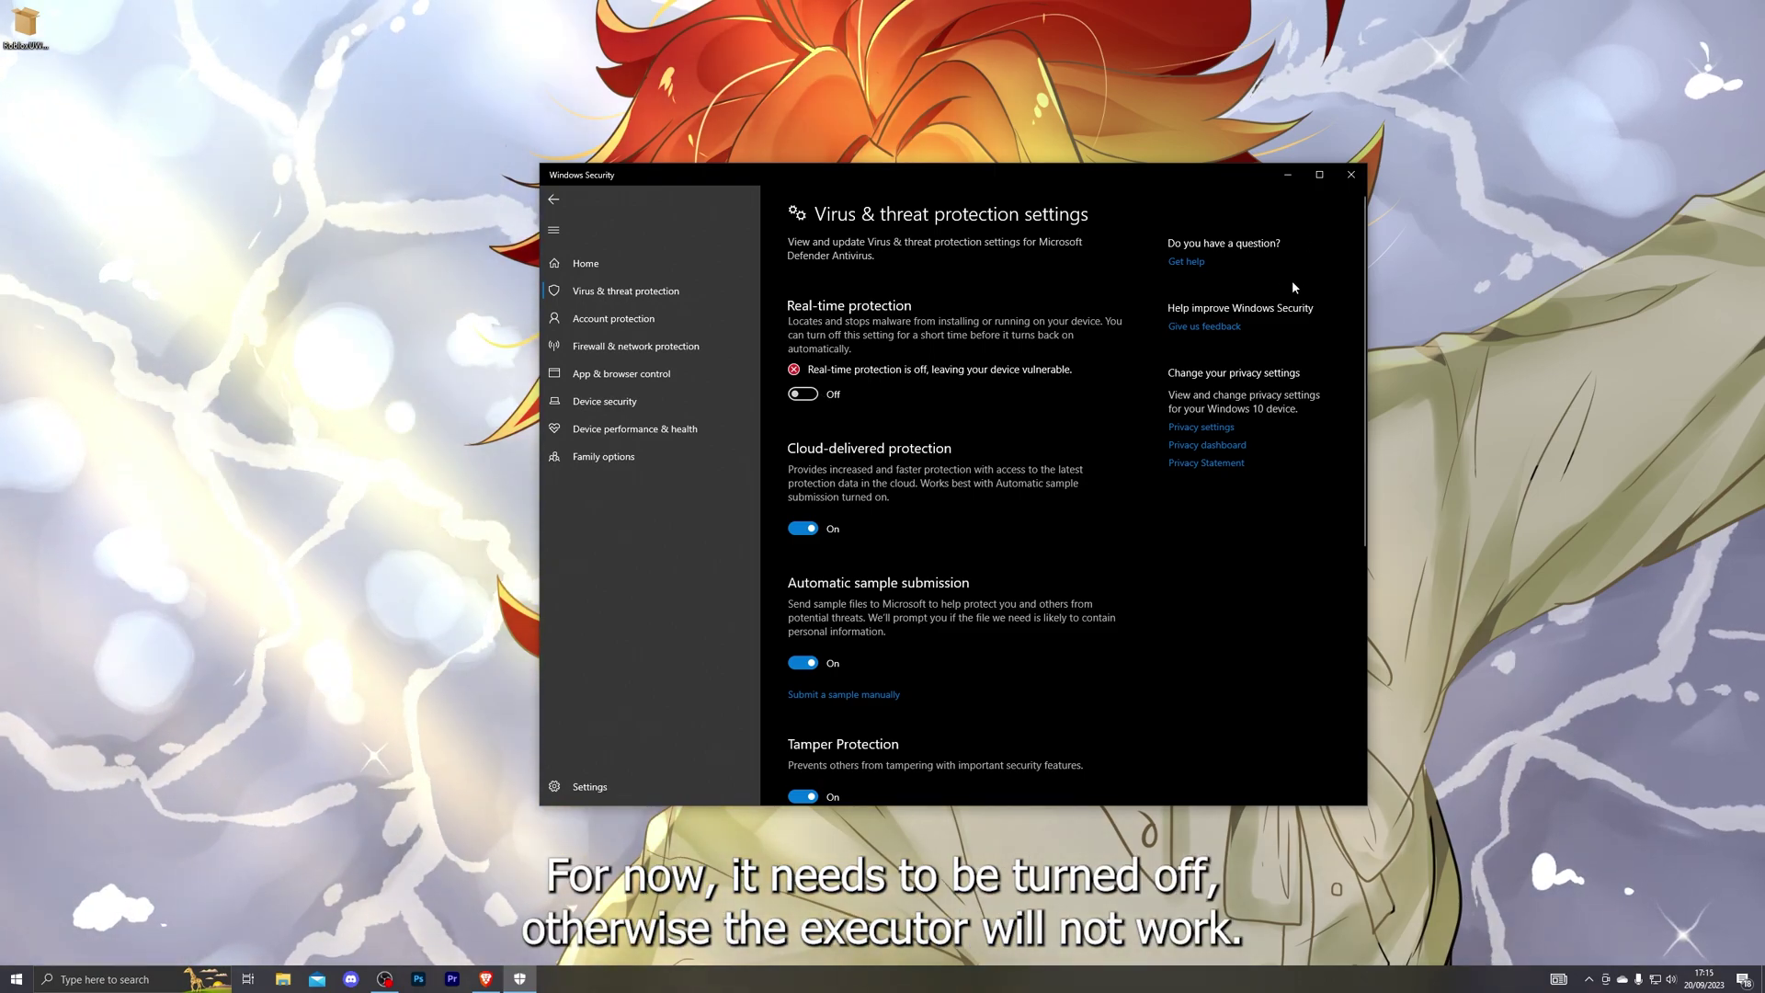
pyautogui.click(1351, 173)
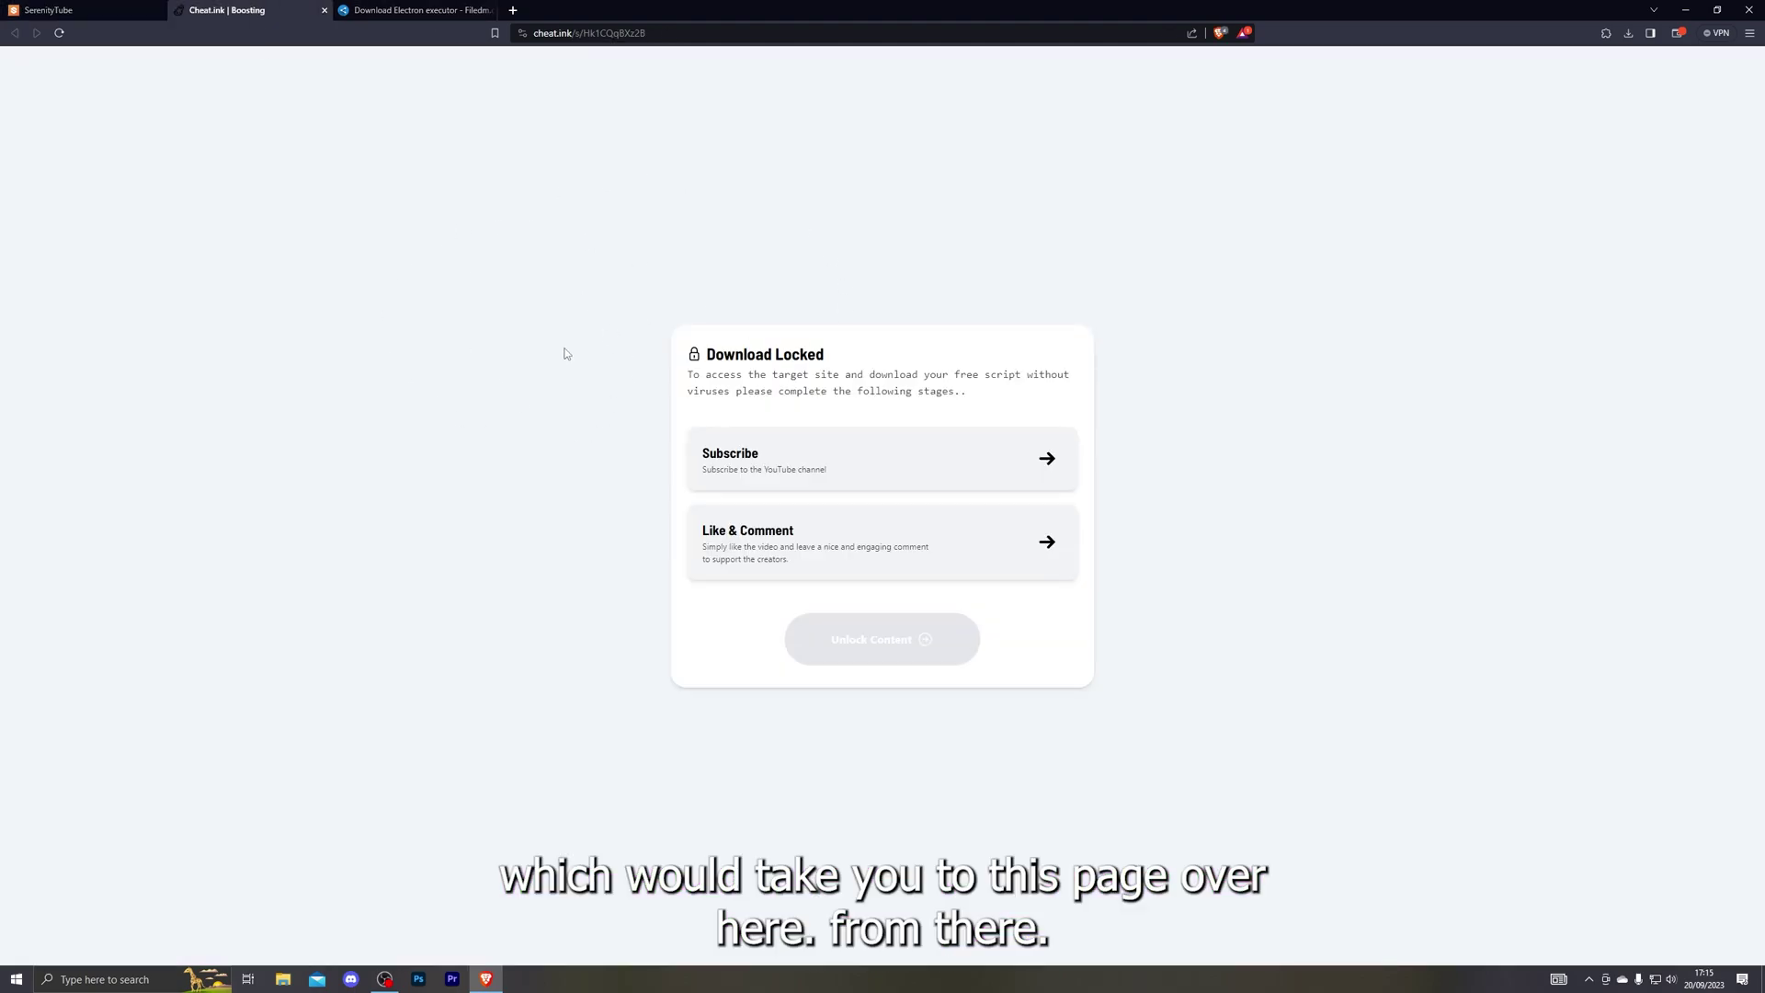
# Download the Electron executor installer from the Filedm page in the browser and save it to the desktop
pyautogui.click(460, 10)
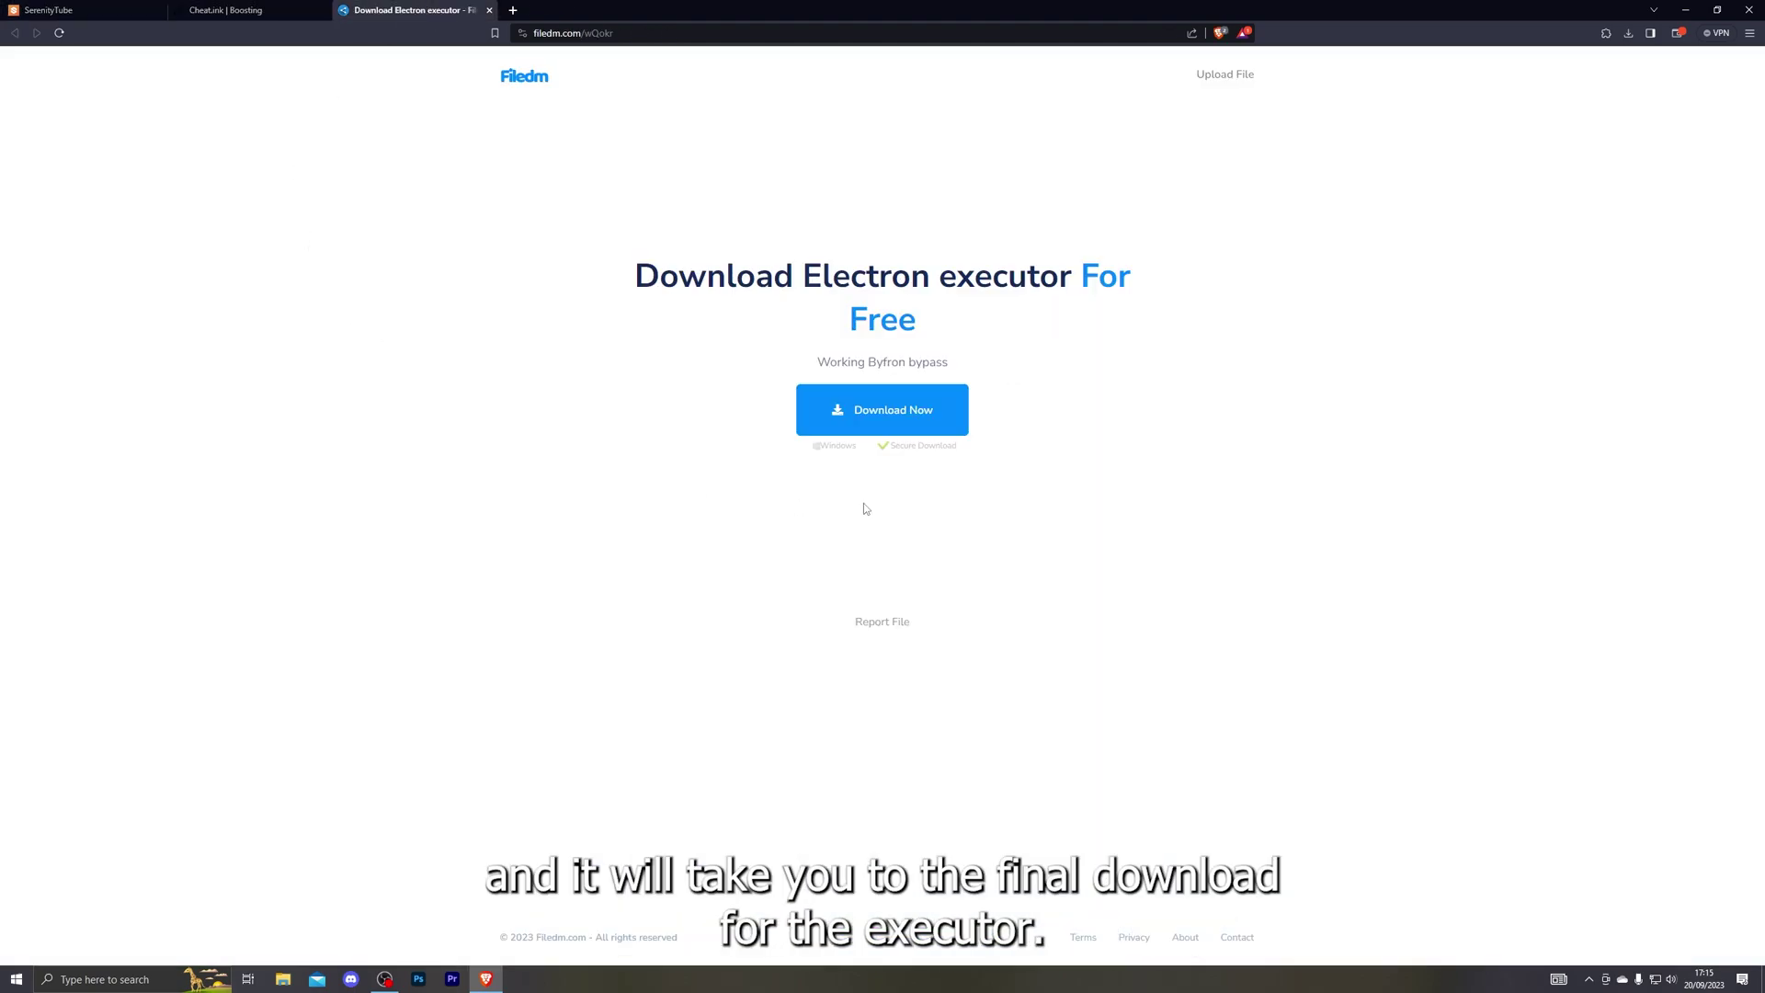
pyautogui.click(870, 428)
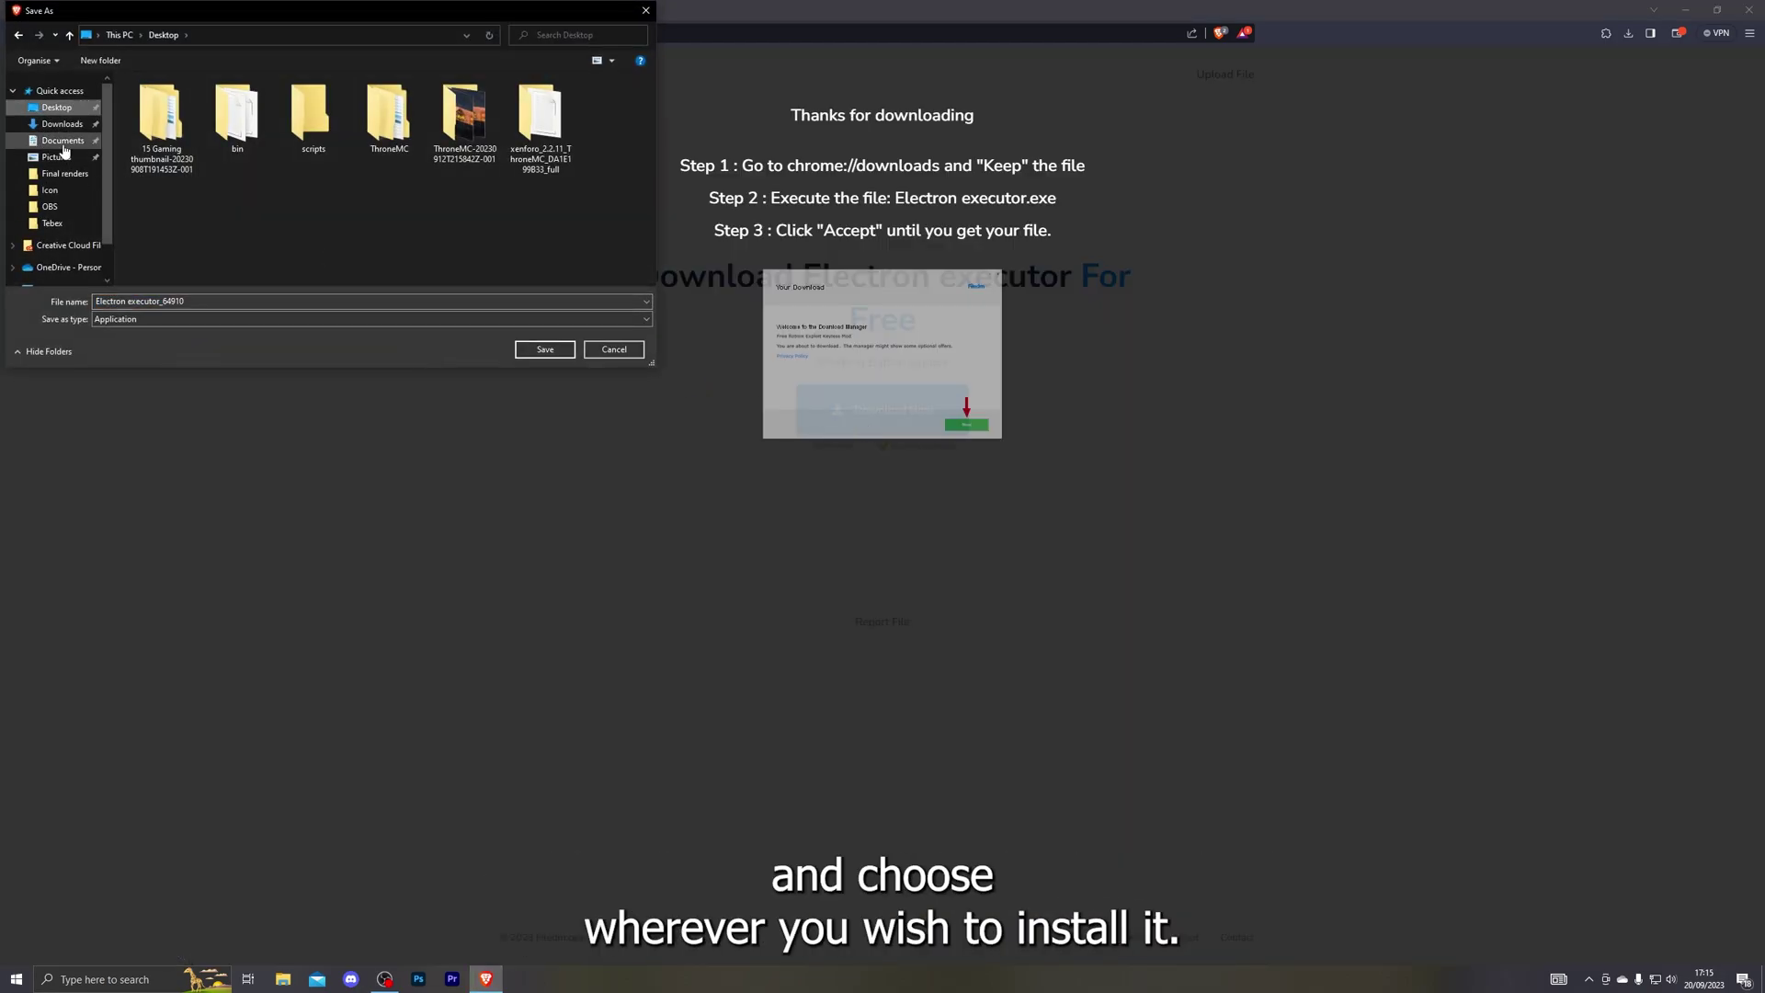
pyautogui.click(529, 354)
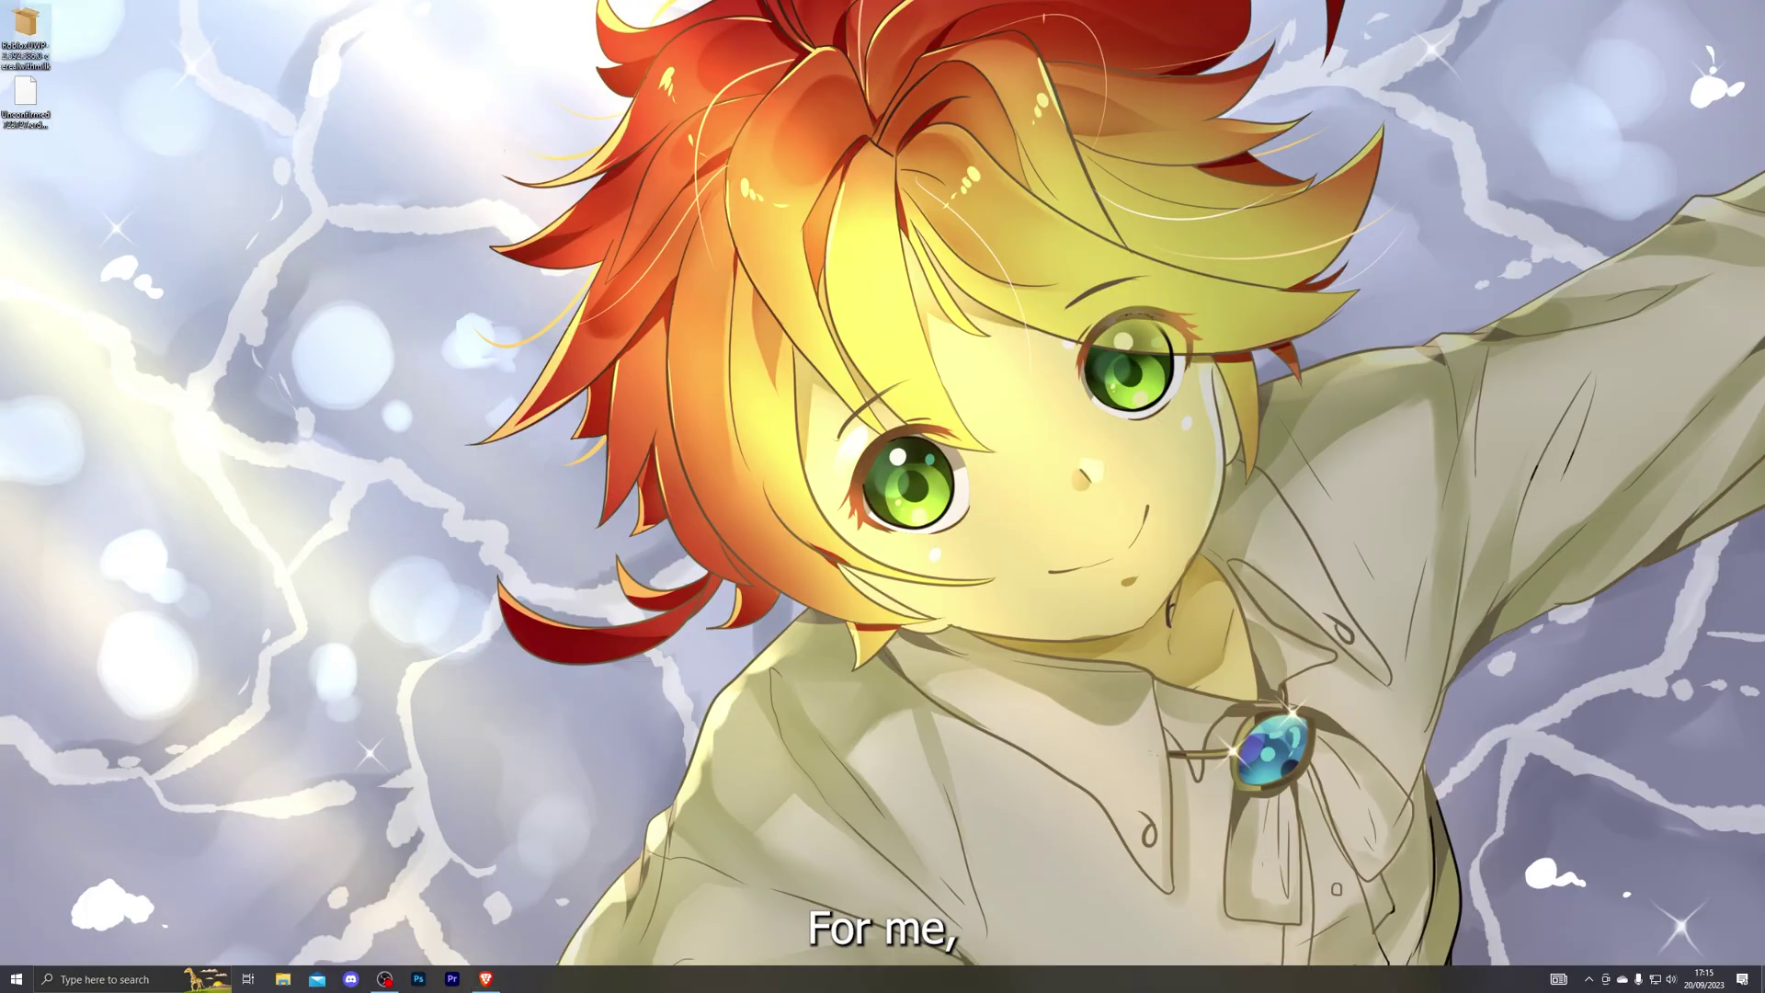
# Run the downloaded Electron executor download manager with permission to make changes, declining the optional offers such as Opera and FreeVPN
pyautogui.doubleClick(35, 109)
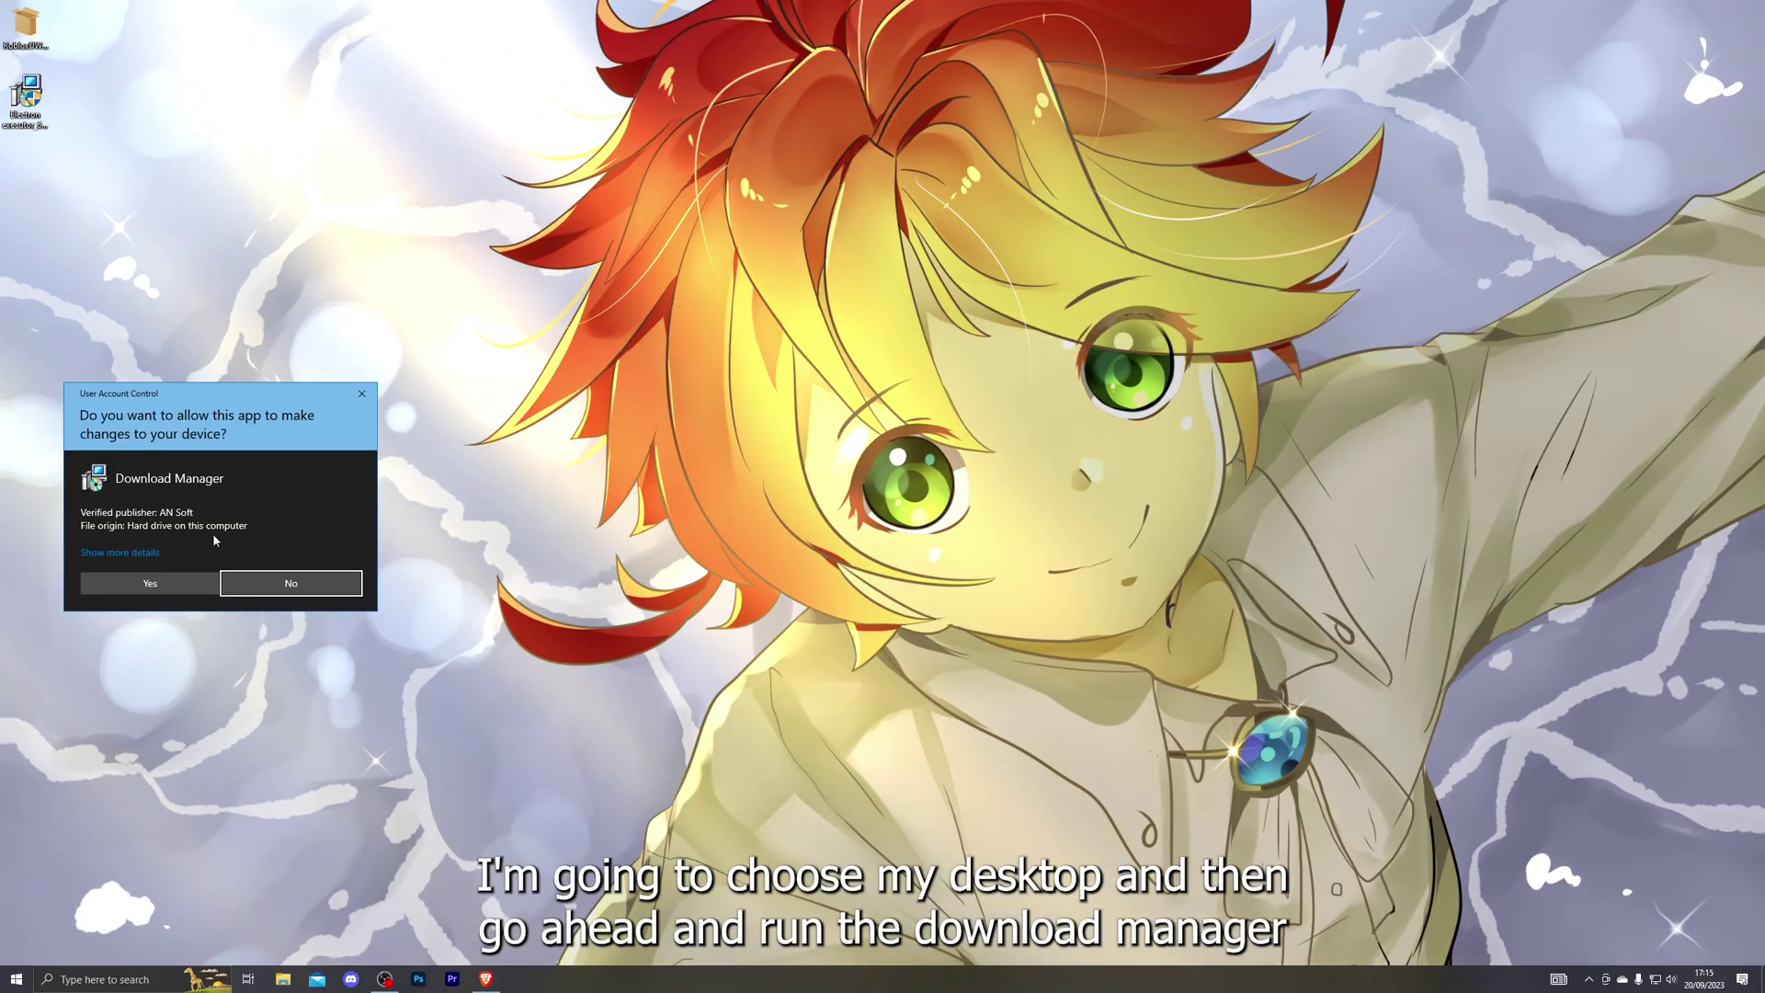
pyautogui.click(165, 582)
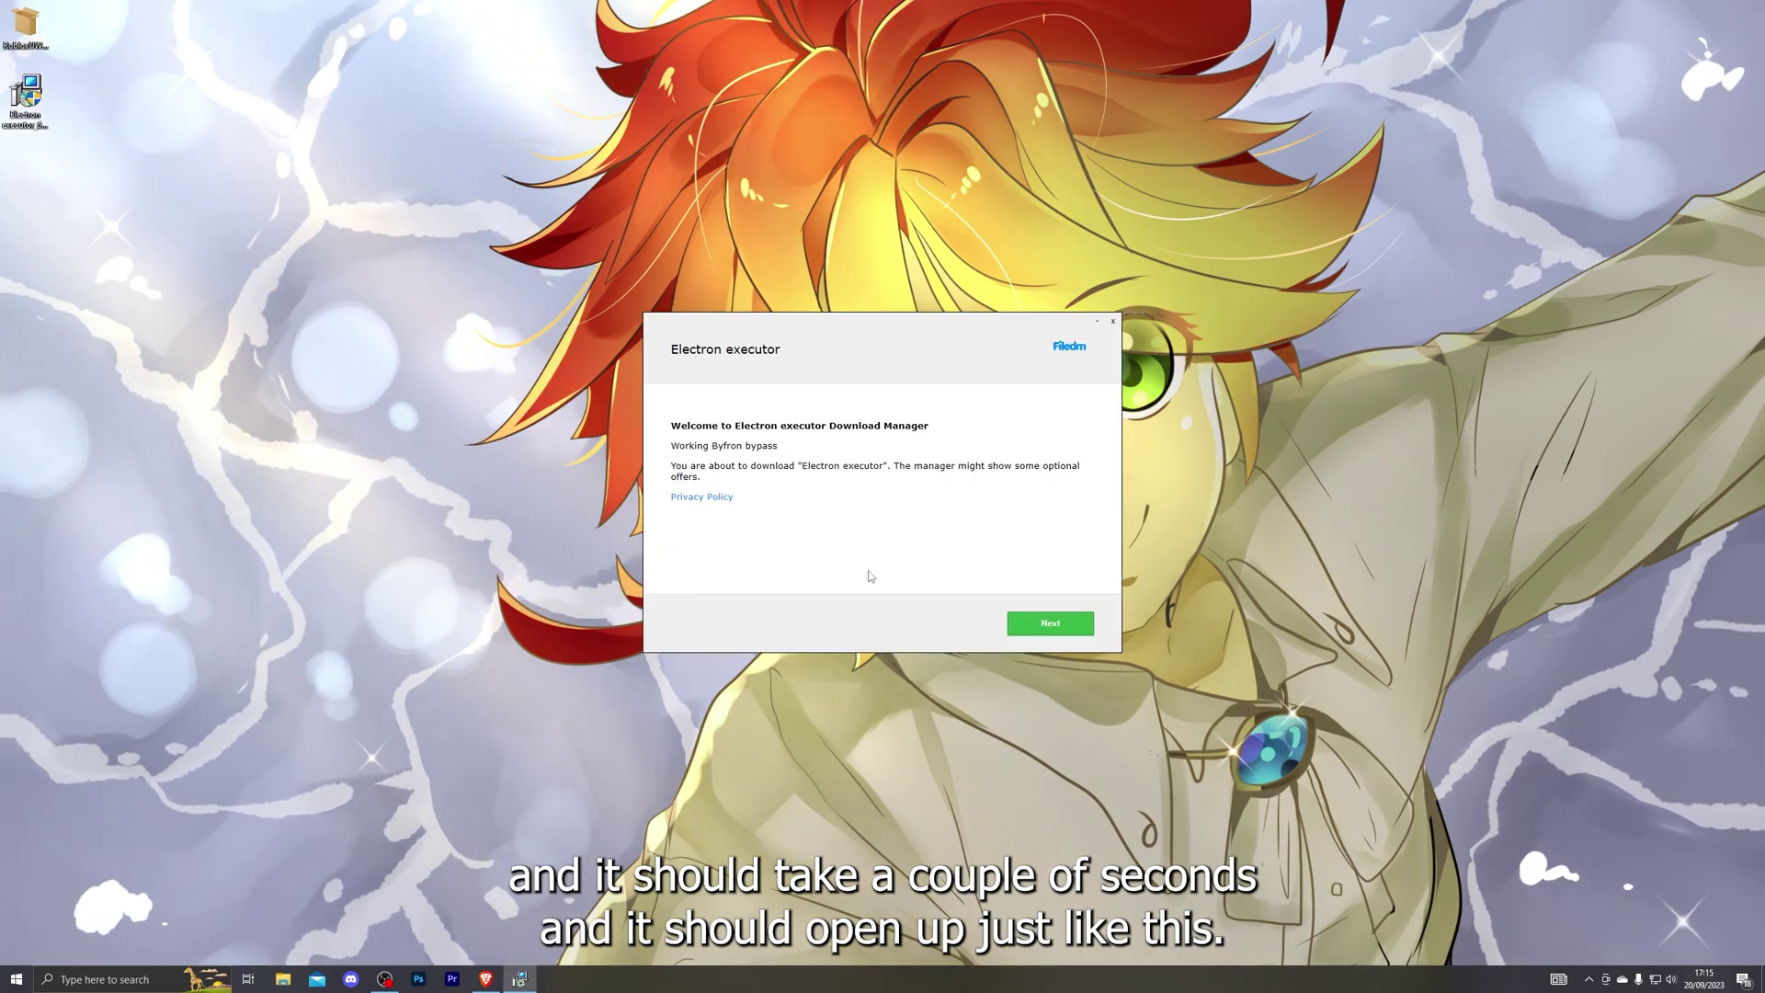
pyautogui.click(1049, 625)
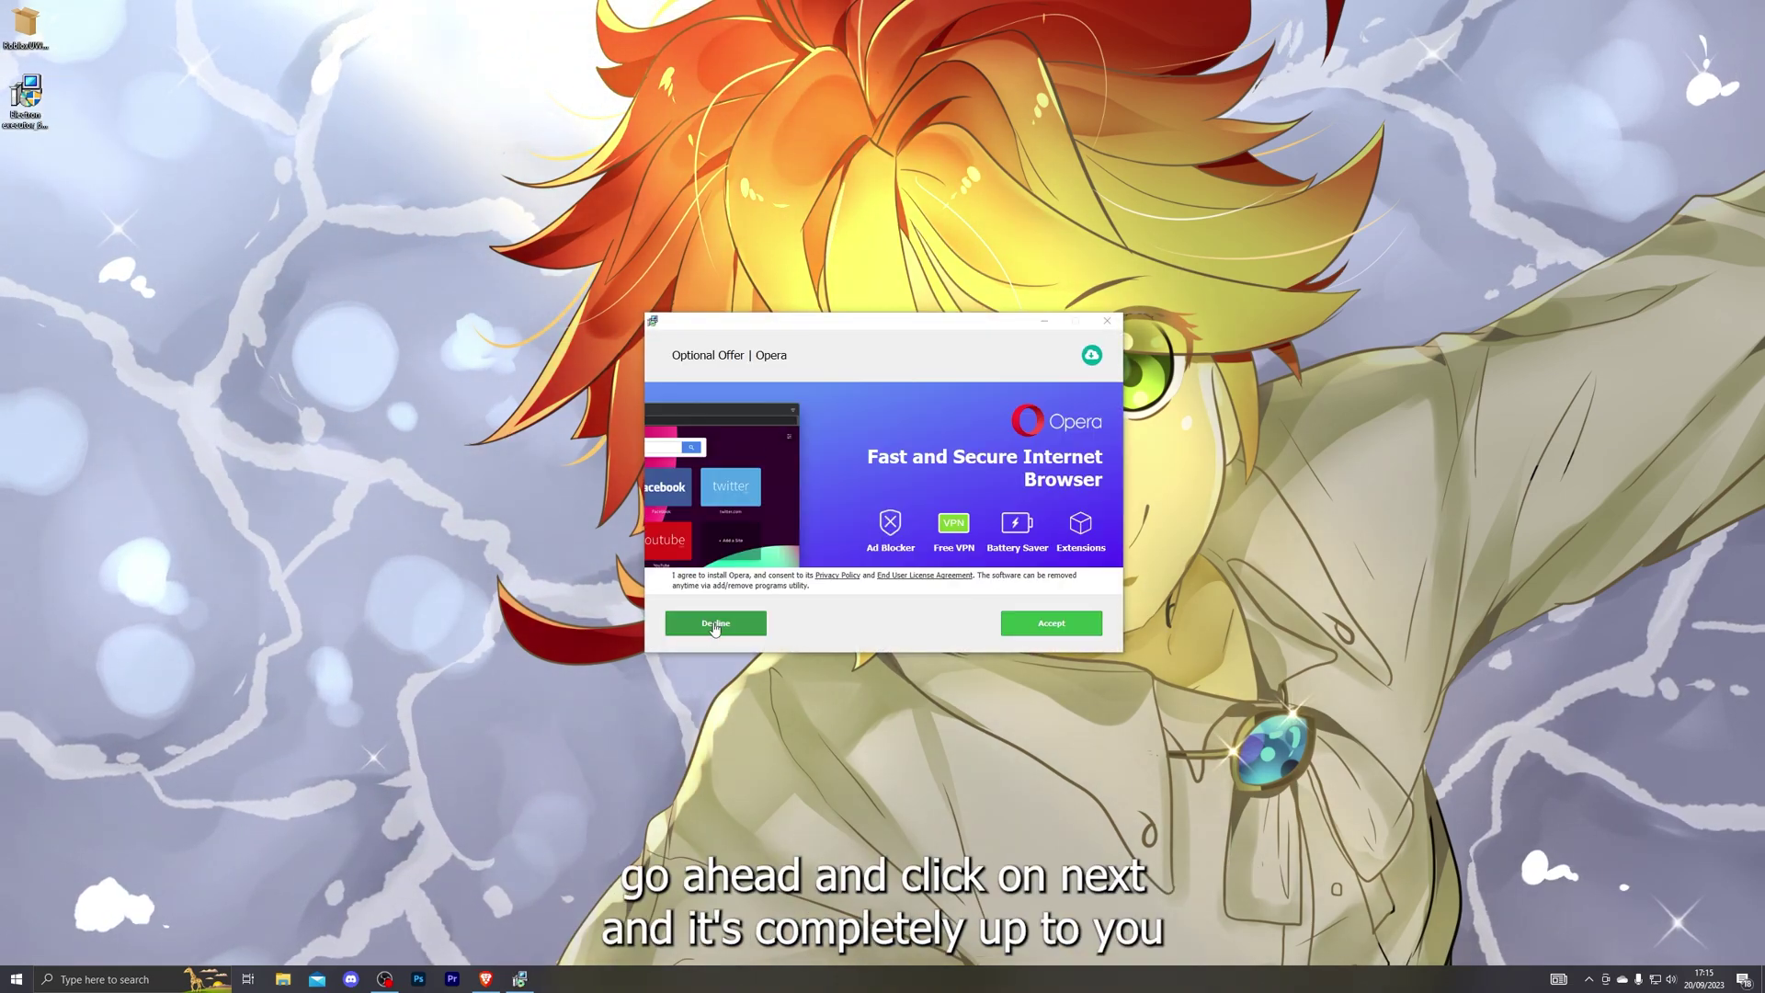
pyautogui.click(715, 624)
pyautogui.click(715, 625)
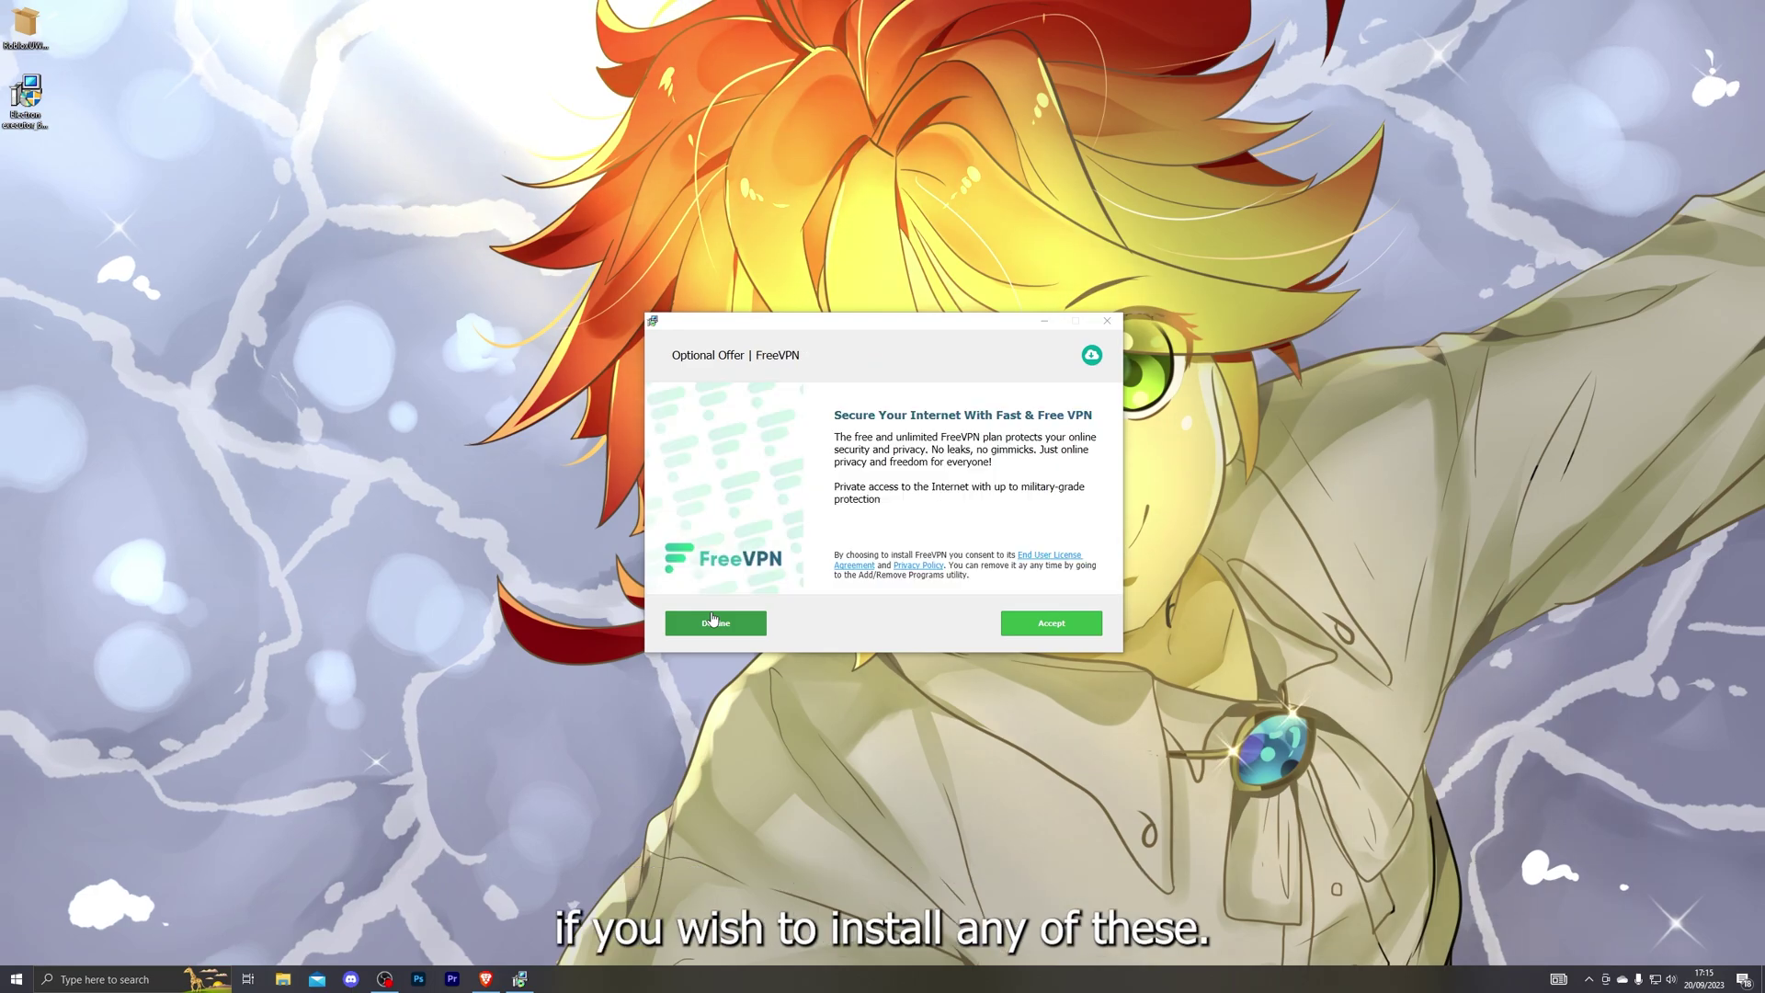
pyautogui.click(715, 627)
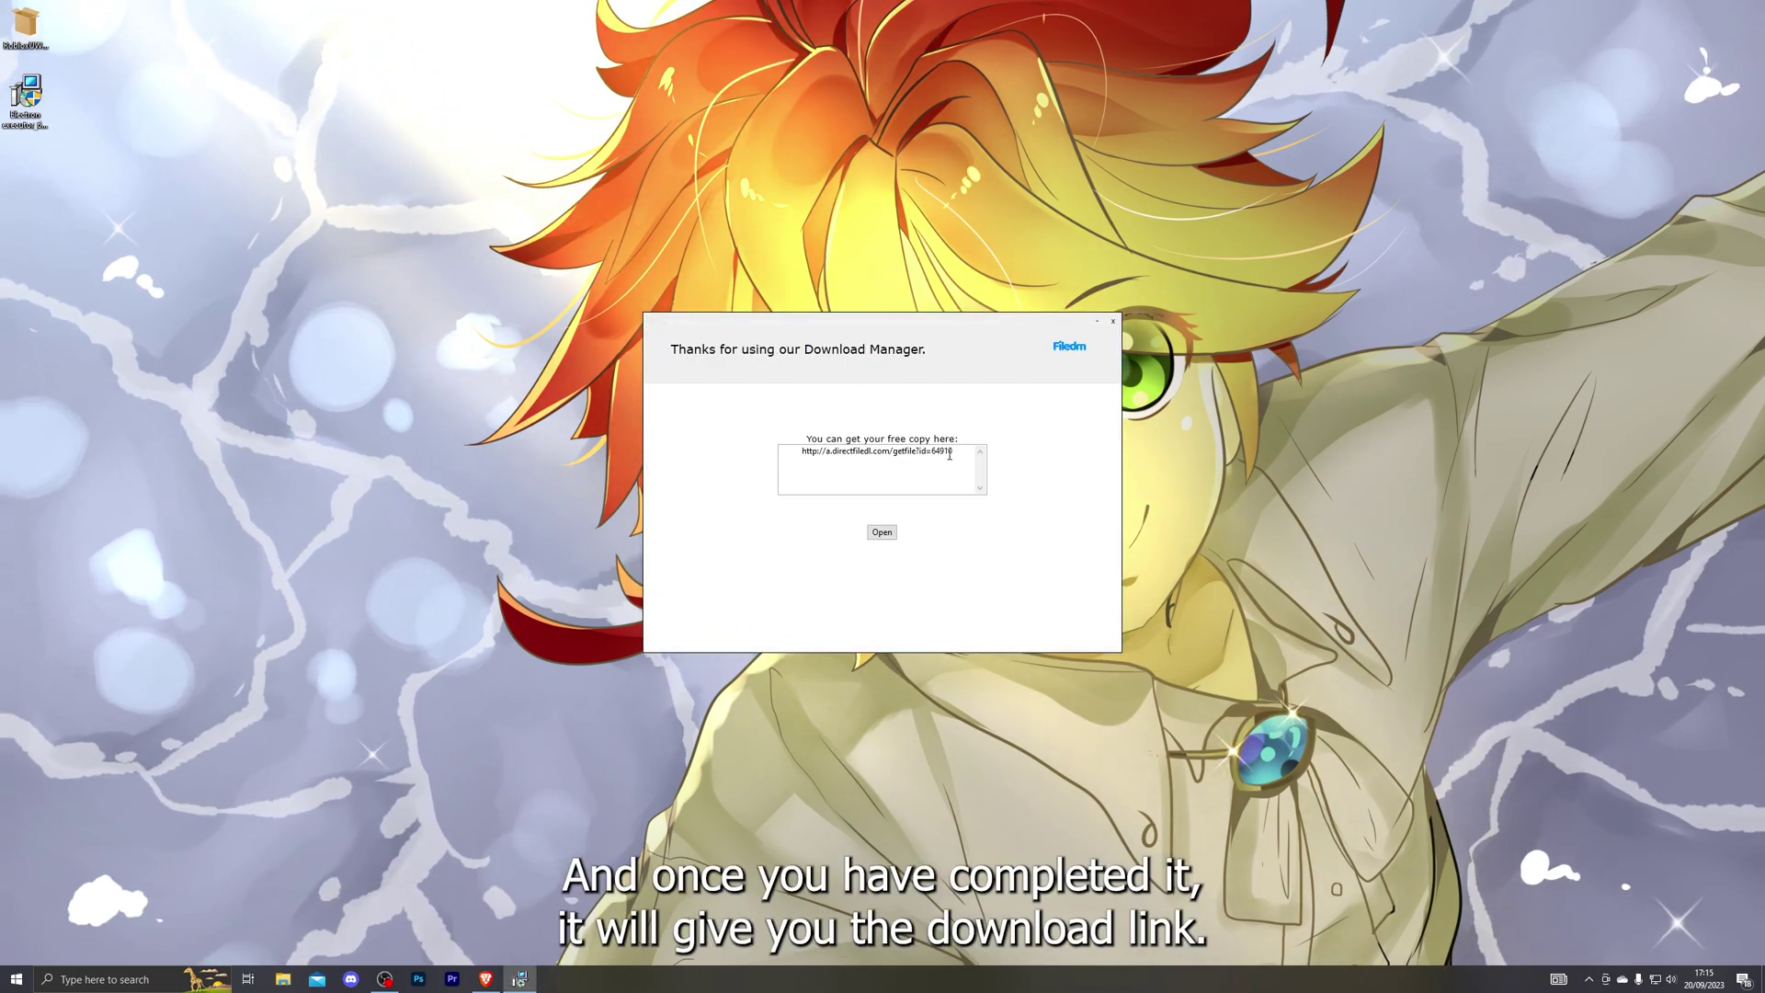
# Copy the file link from the finished download manager and open it in the Brave browser
pyautogui.moveTo(950, 454); pyautogui.dragTo(800, 451)
pyautogui.hotkey('ctrl', 'c')
pyautogui.click(487, 980)
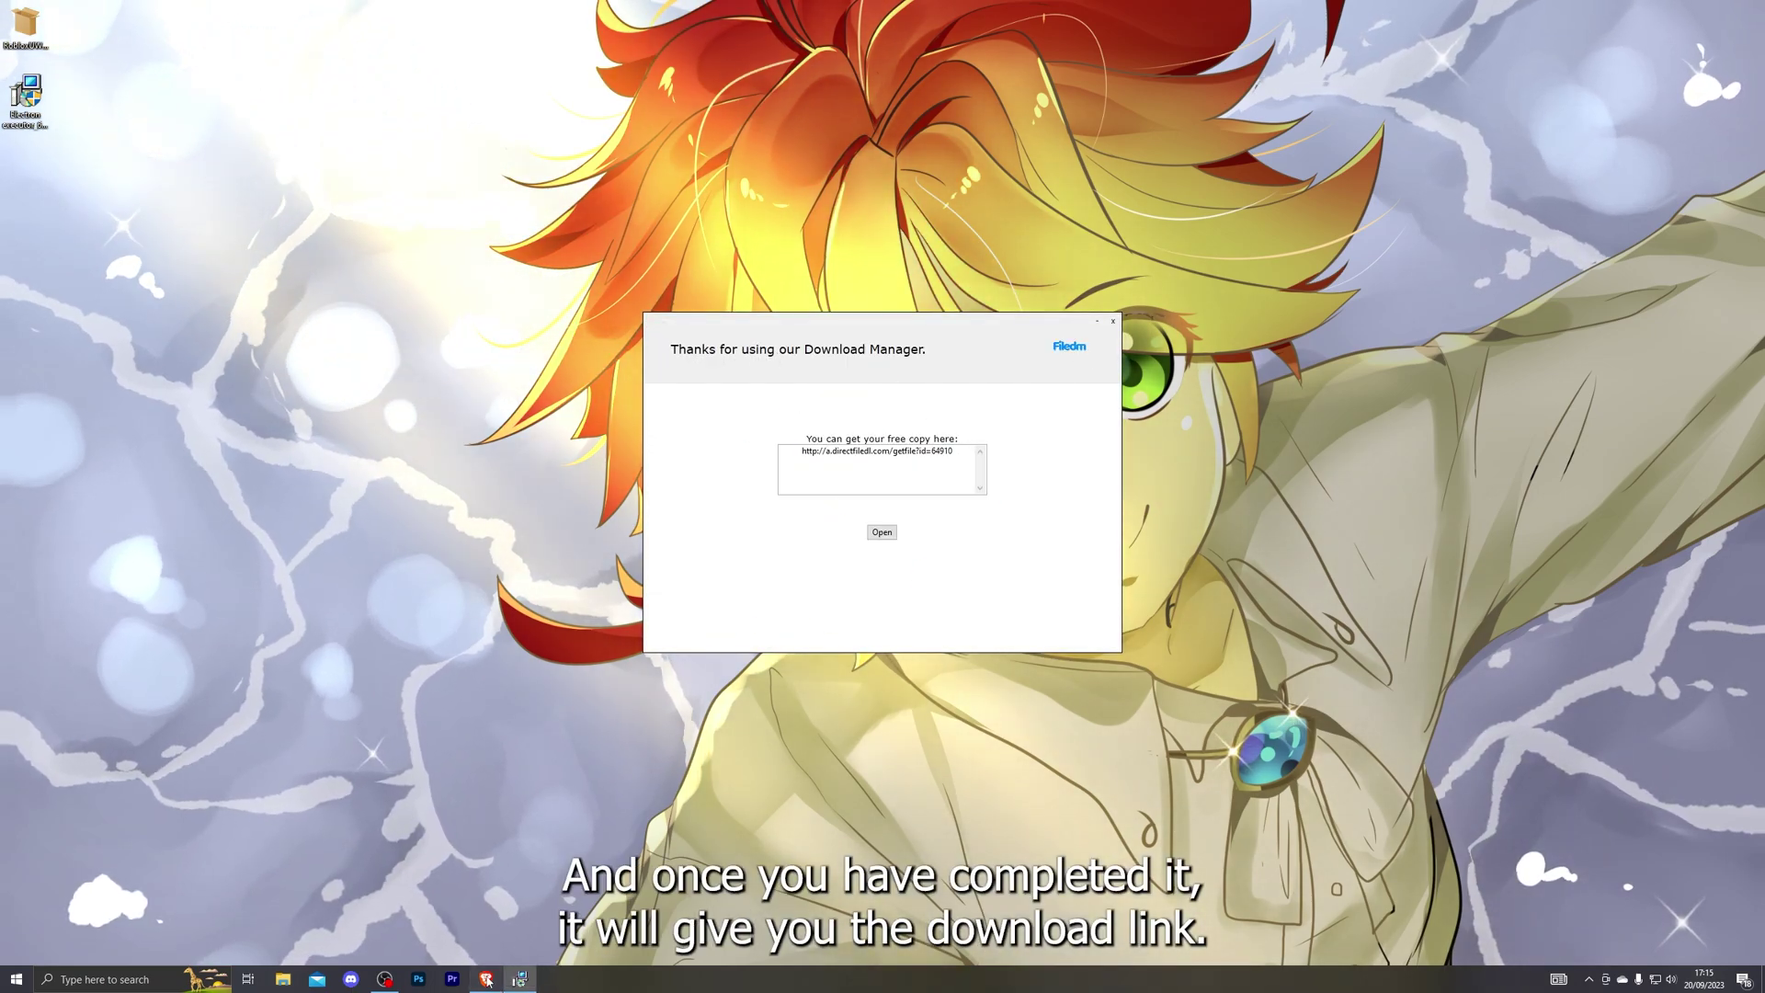
pyautogui.click(729, 35)
pyautogui.hotkey('ctrl', 'v')
pyautogui.press('Return')
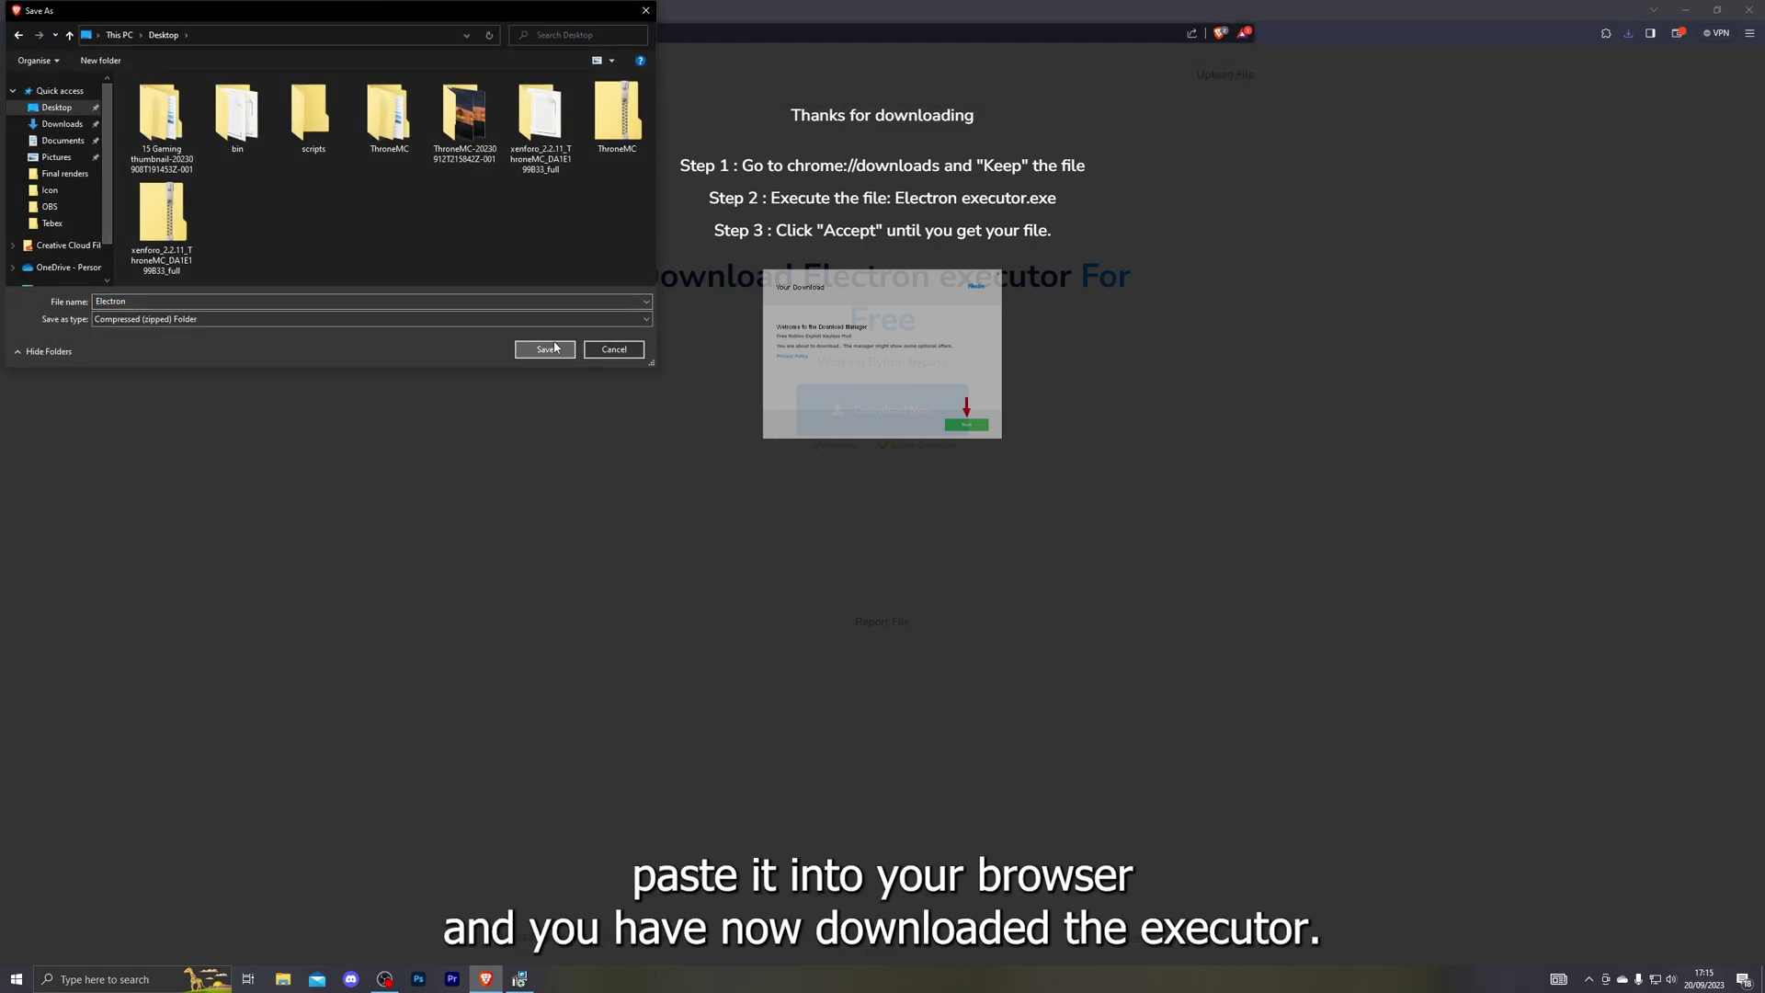
# Save the Electron zip to the desktop and keep the blocked download despite the dangerous-file warning
pyautogui.click(546, 348)
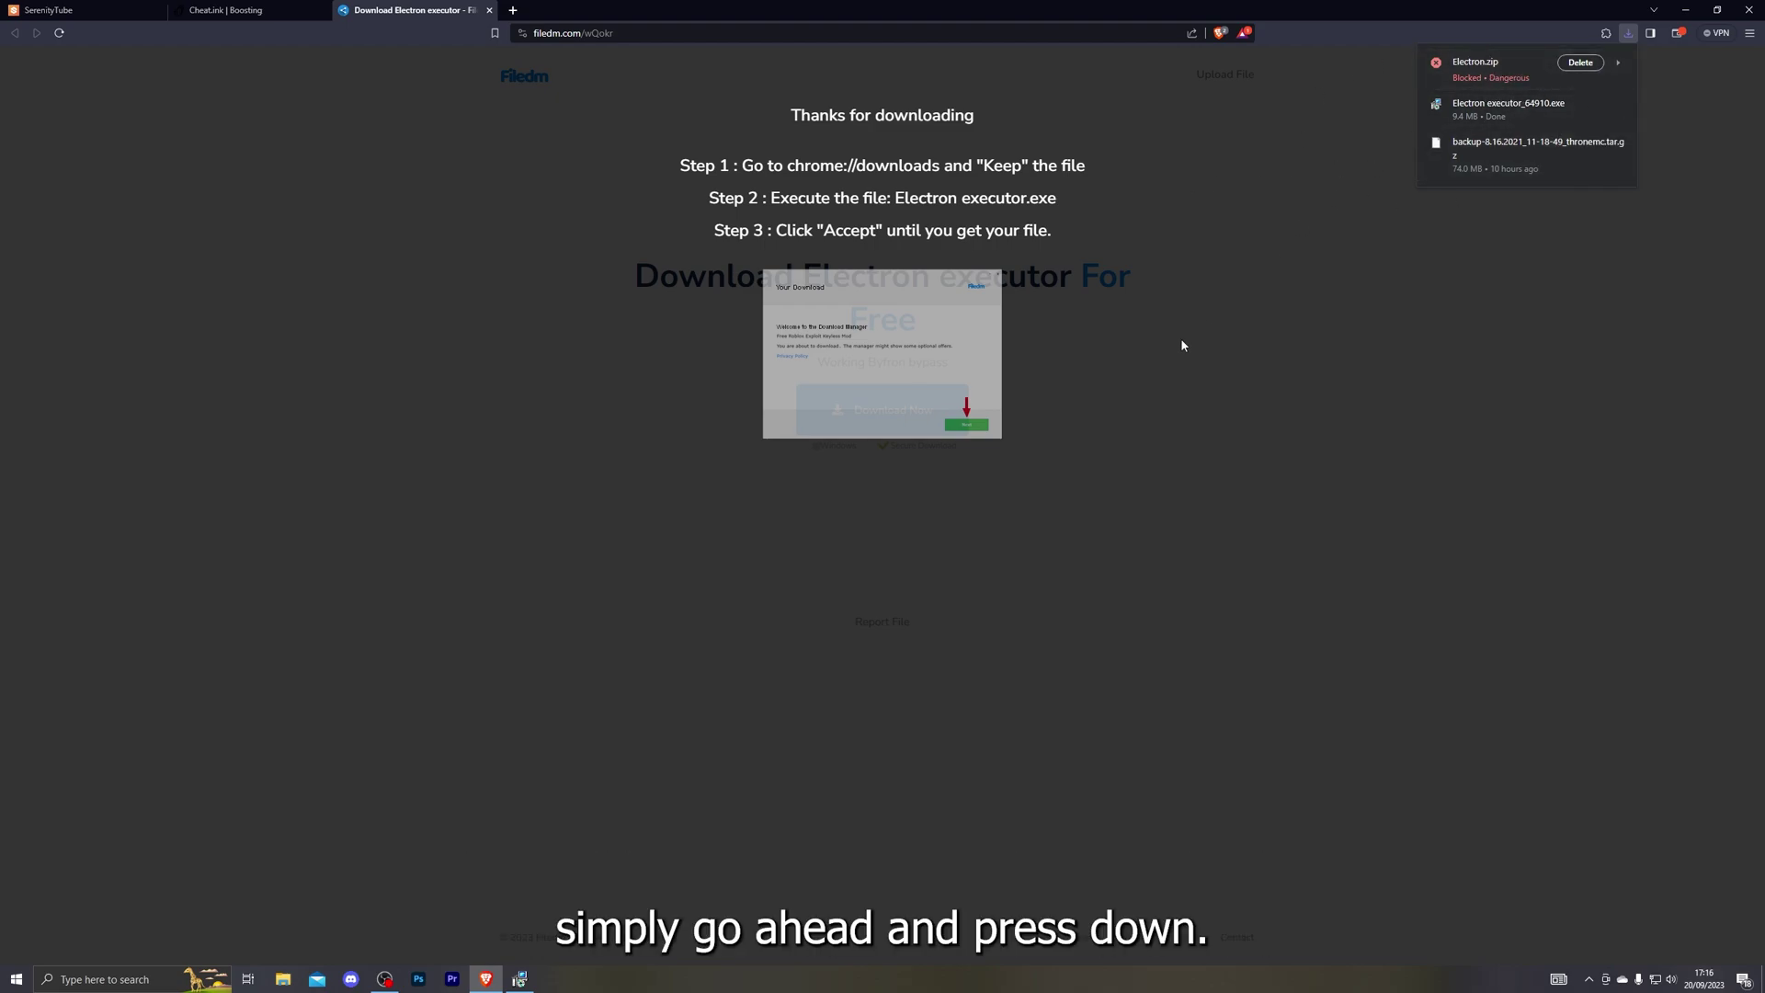
pyautogui.hotkey('ctrl', 'j')
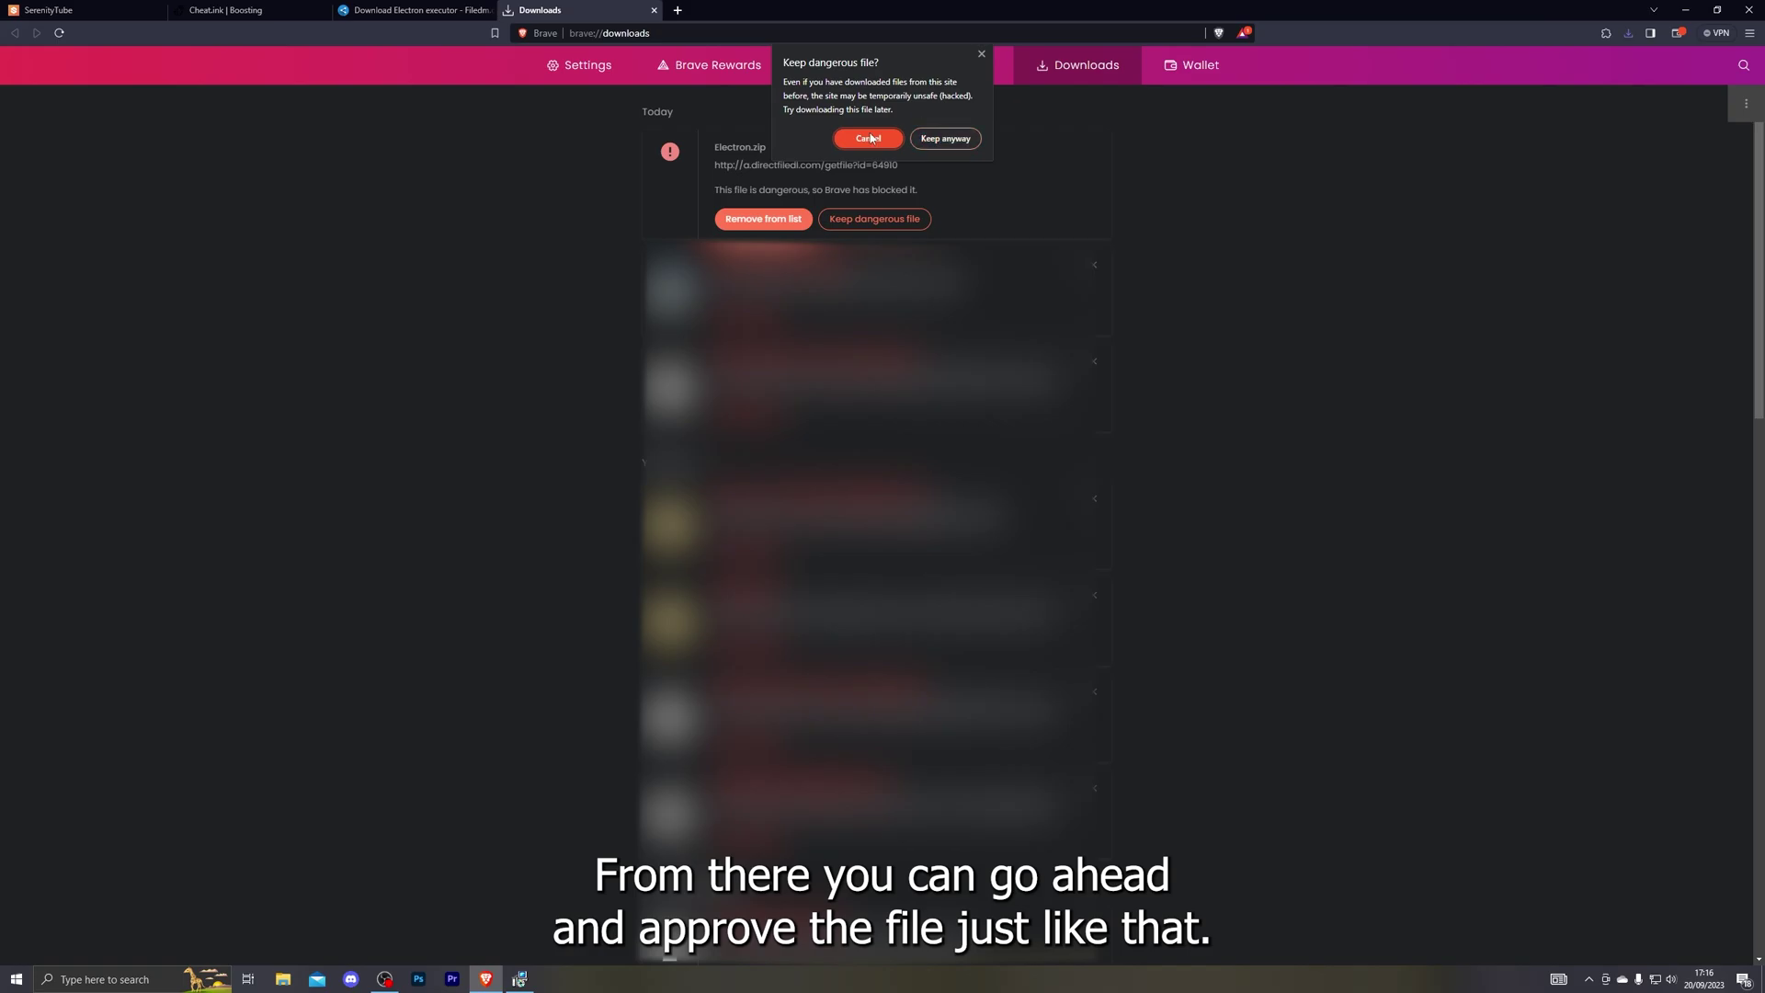
pyautogui.click(940, 140)
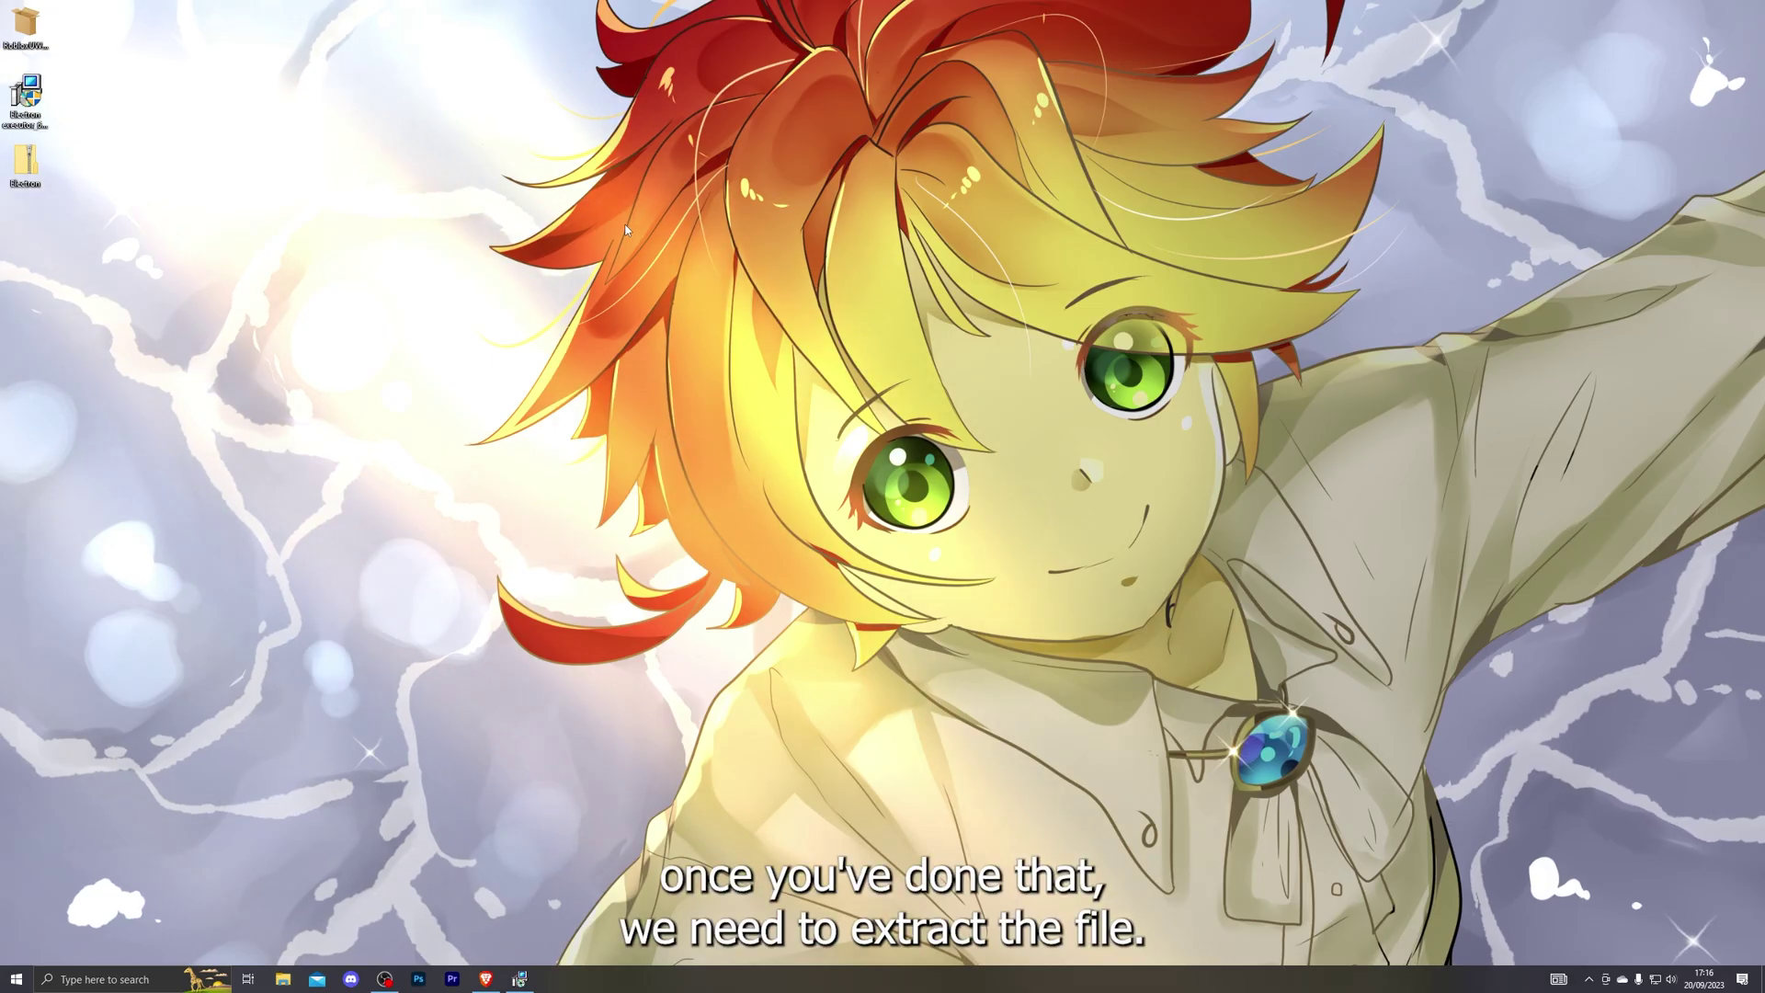
# Extract the Electron zip into an Electron folder on the desktop and close the extracted folder's window
pyautogui.rightClick(25, 164)
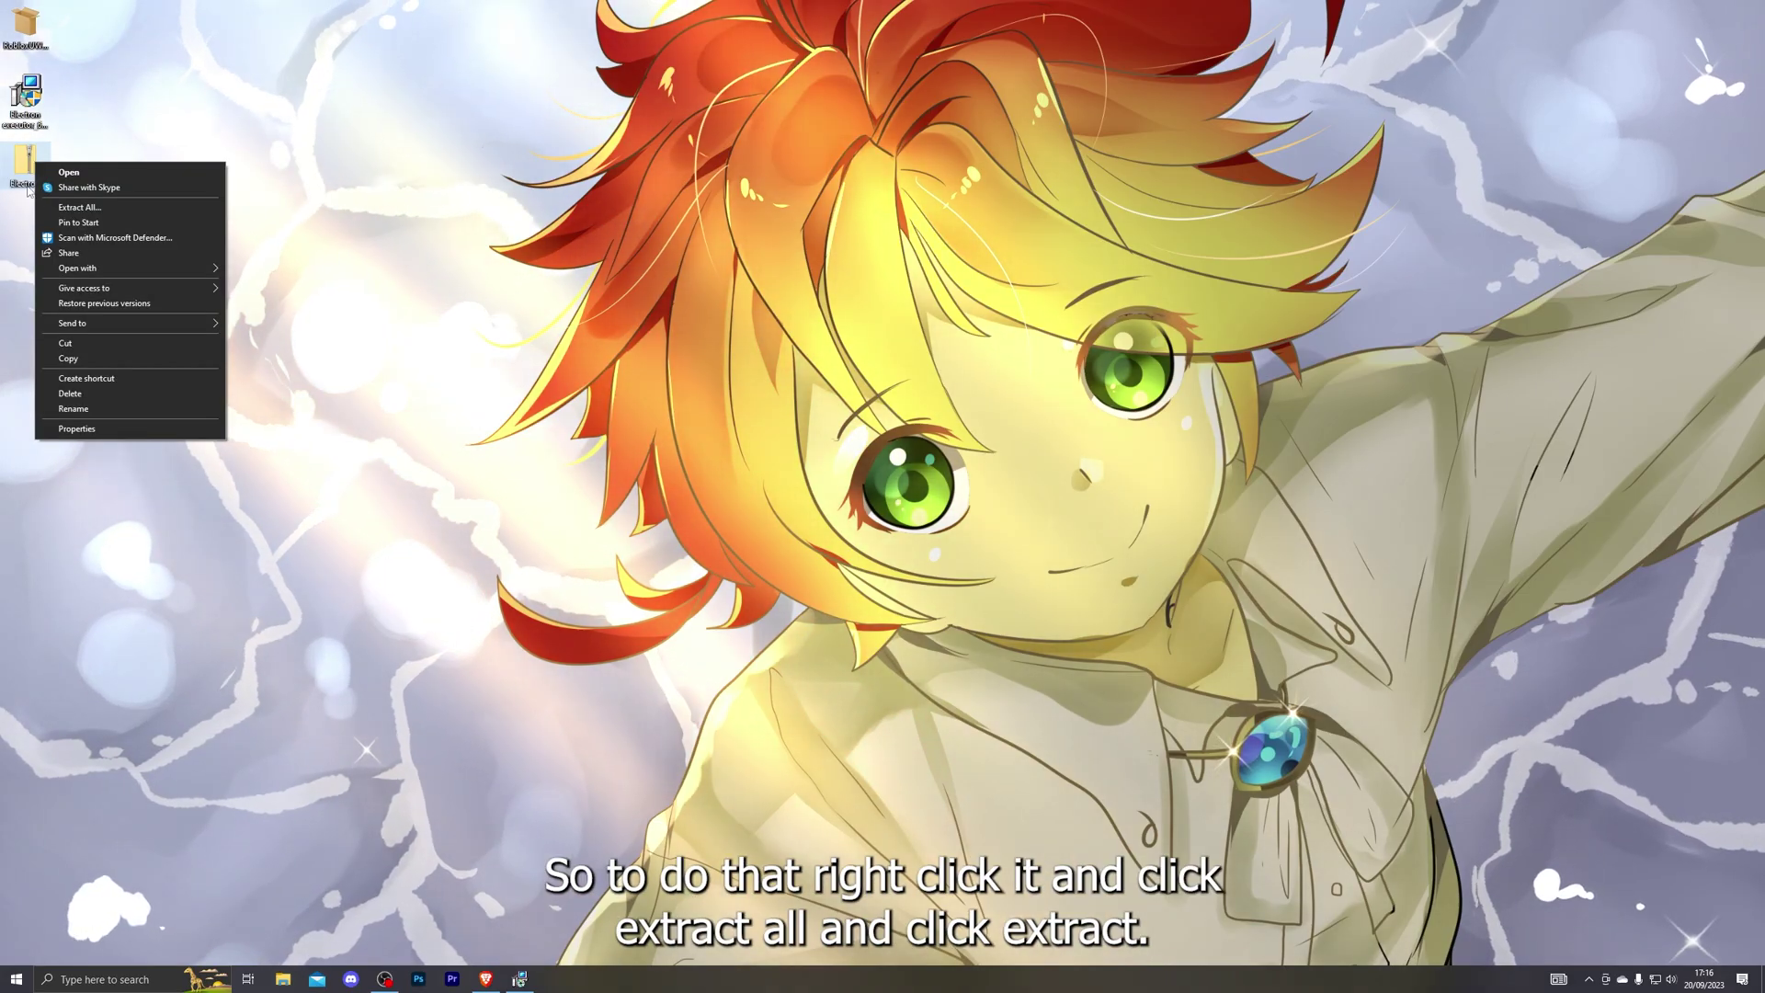
pyautogui.click(80, 207)
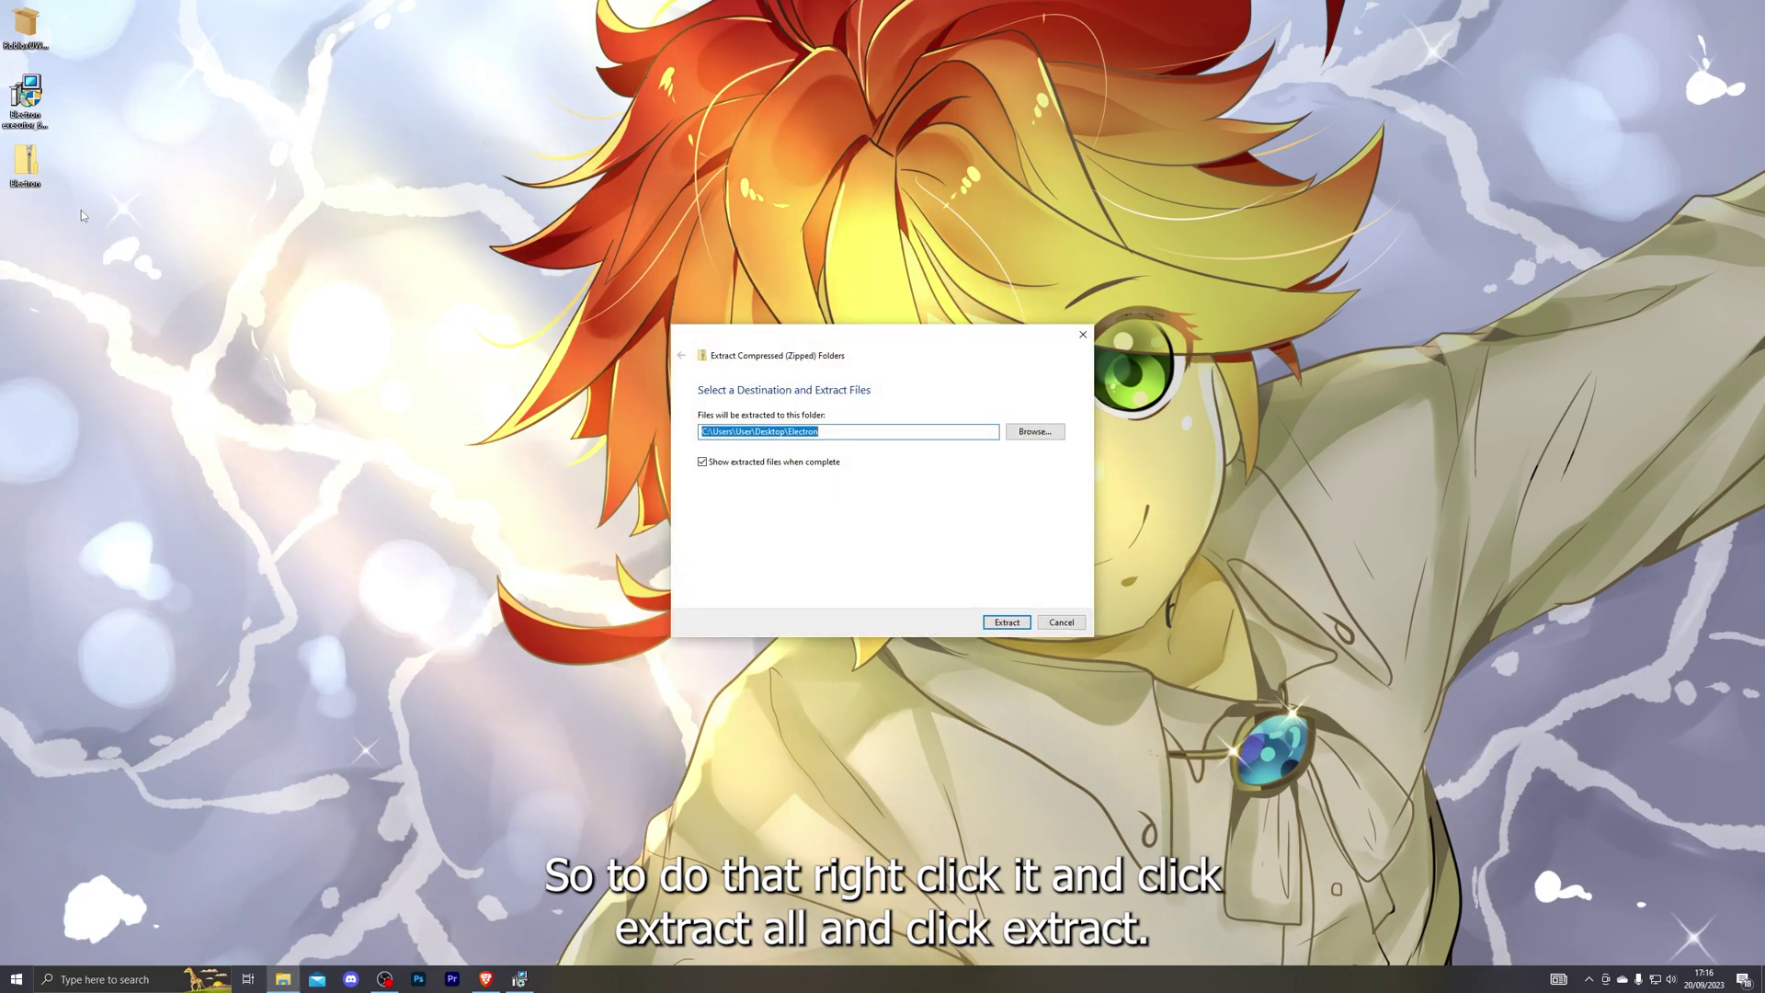
pyautogui.click(1006, 623)
pyautogui.click(919, 142)
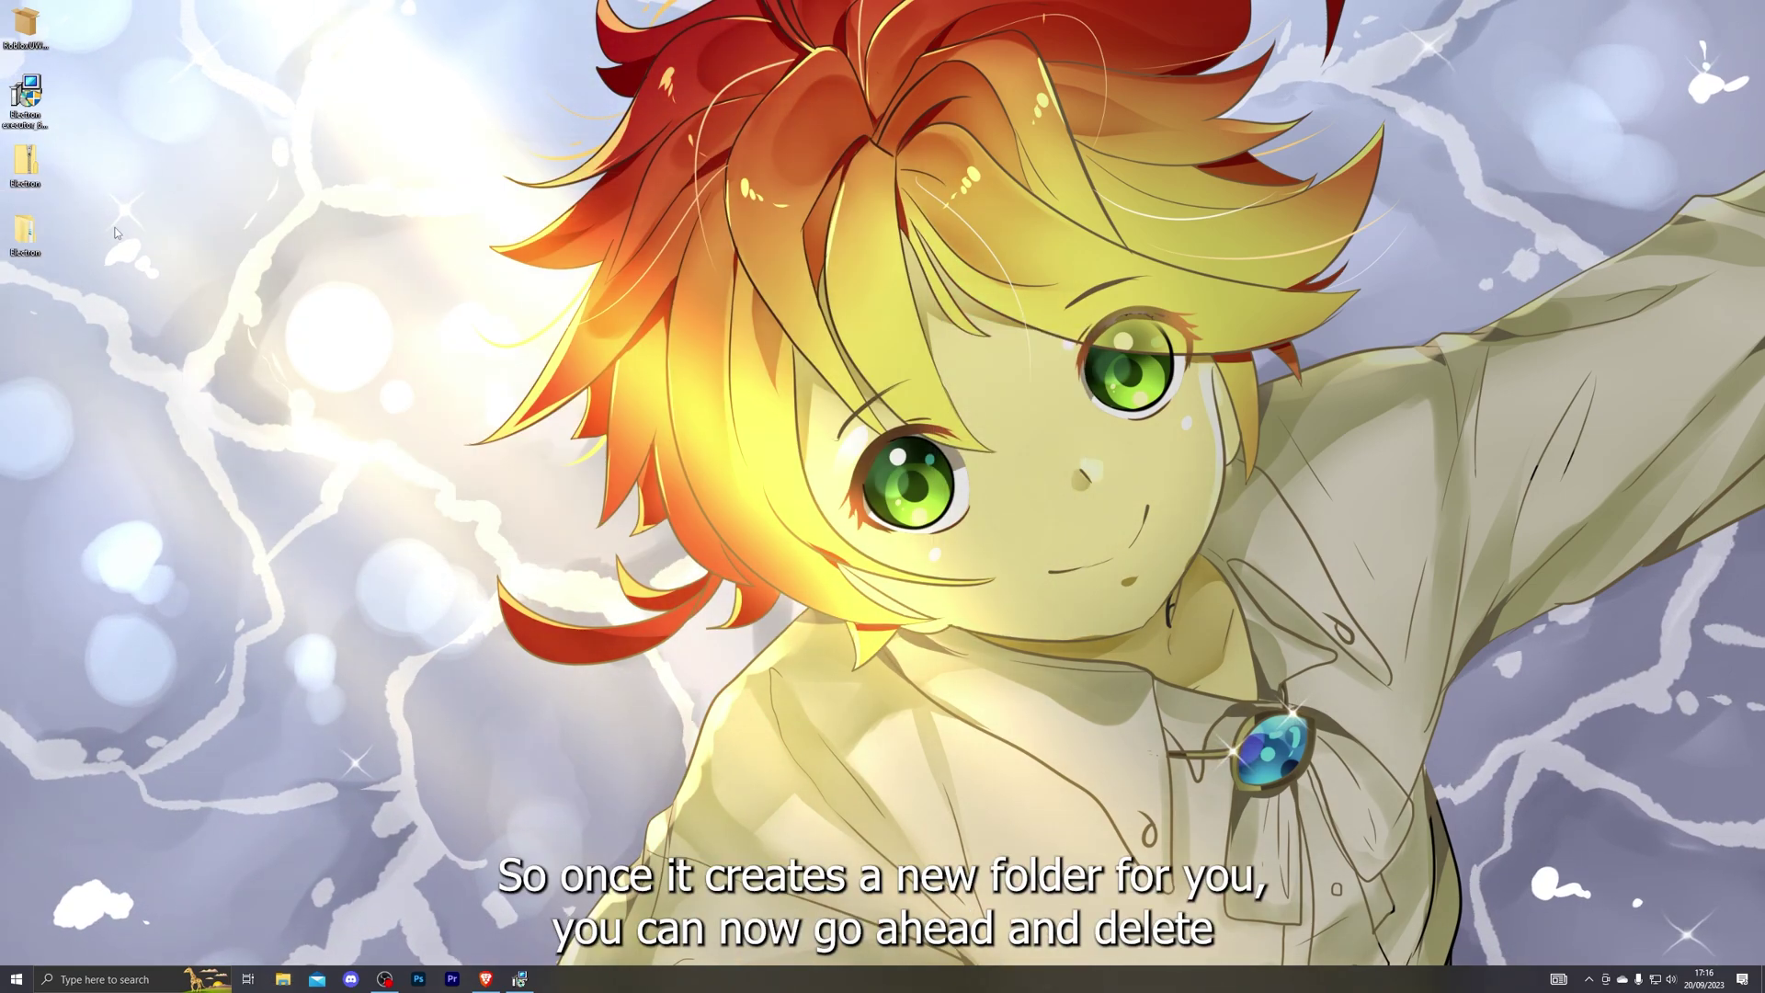
# Delete the Electron zip and the executor installer after closing its running manager, and move the Electron folder directly below the Roblox package
pyautogui.moveTo(66, 196); pyautogui.dragTo(11, 75)
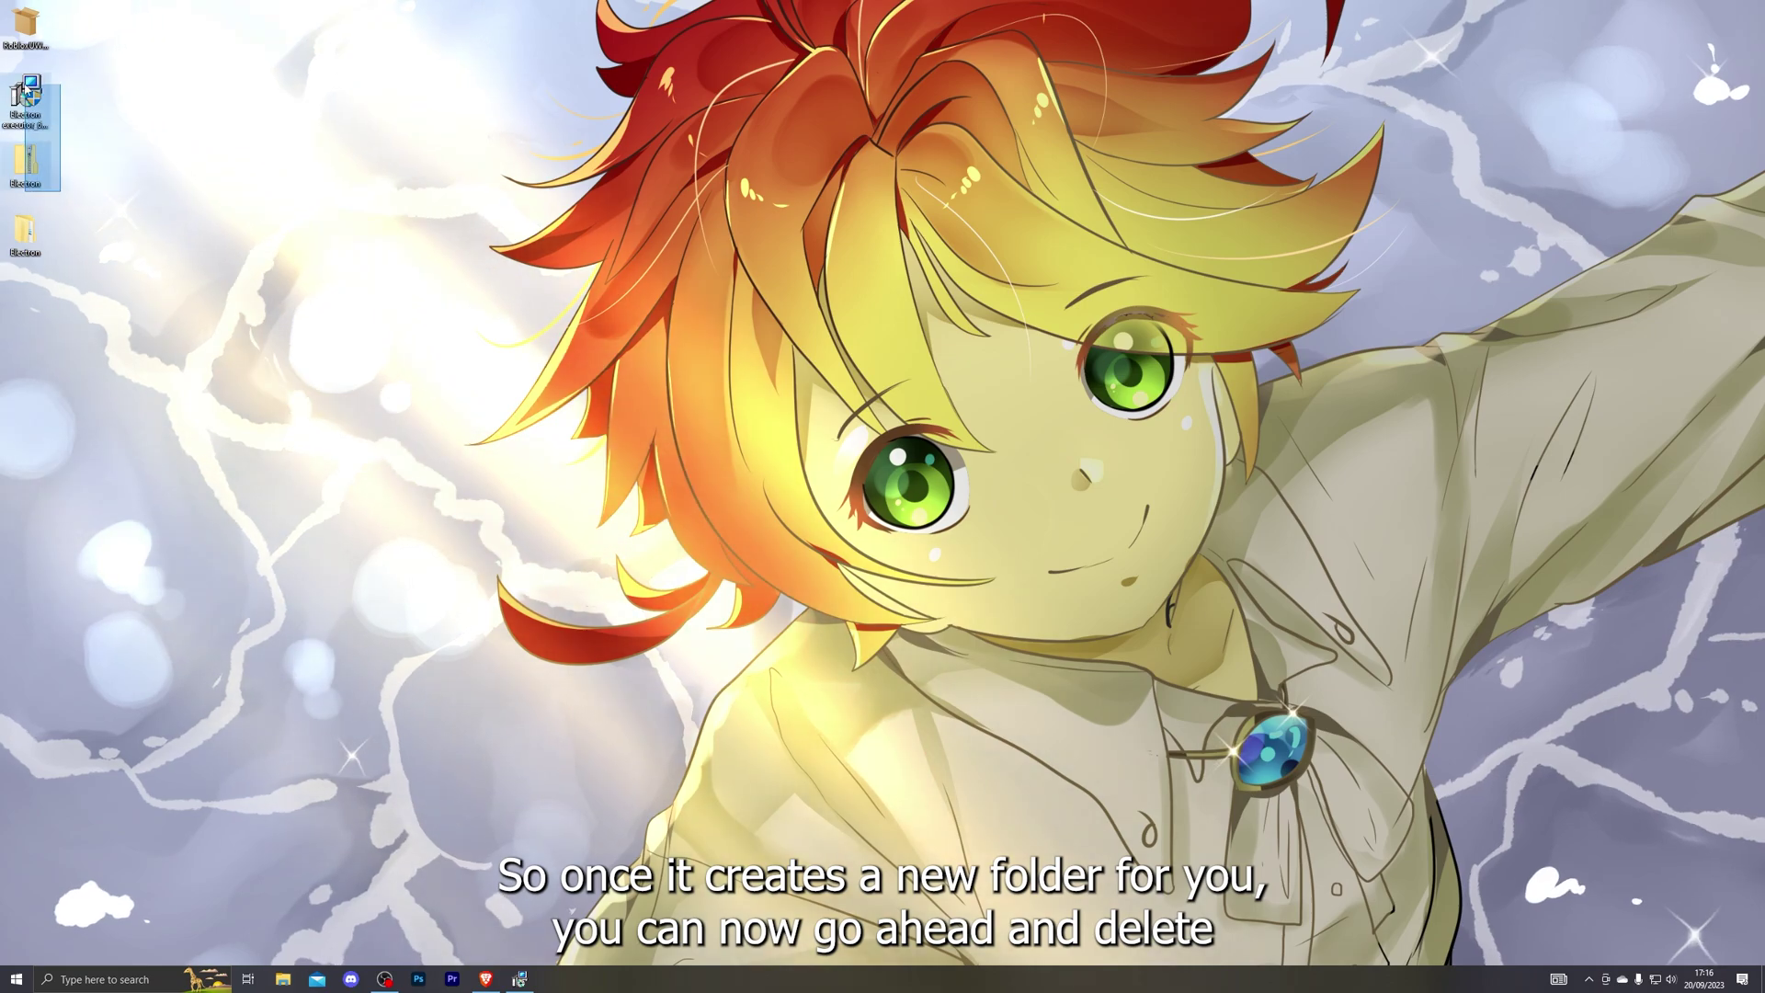
pyautogui.hotkey('shift', 'Delete')
pyautogui.press('Return')
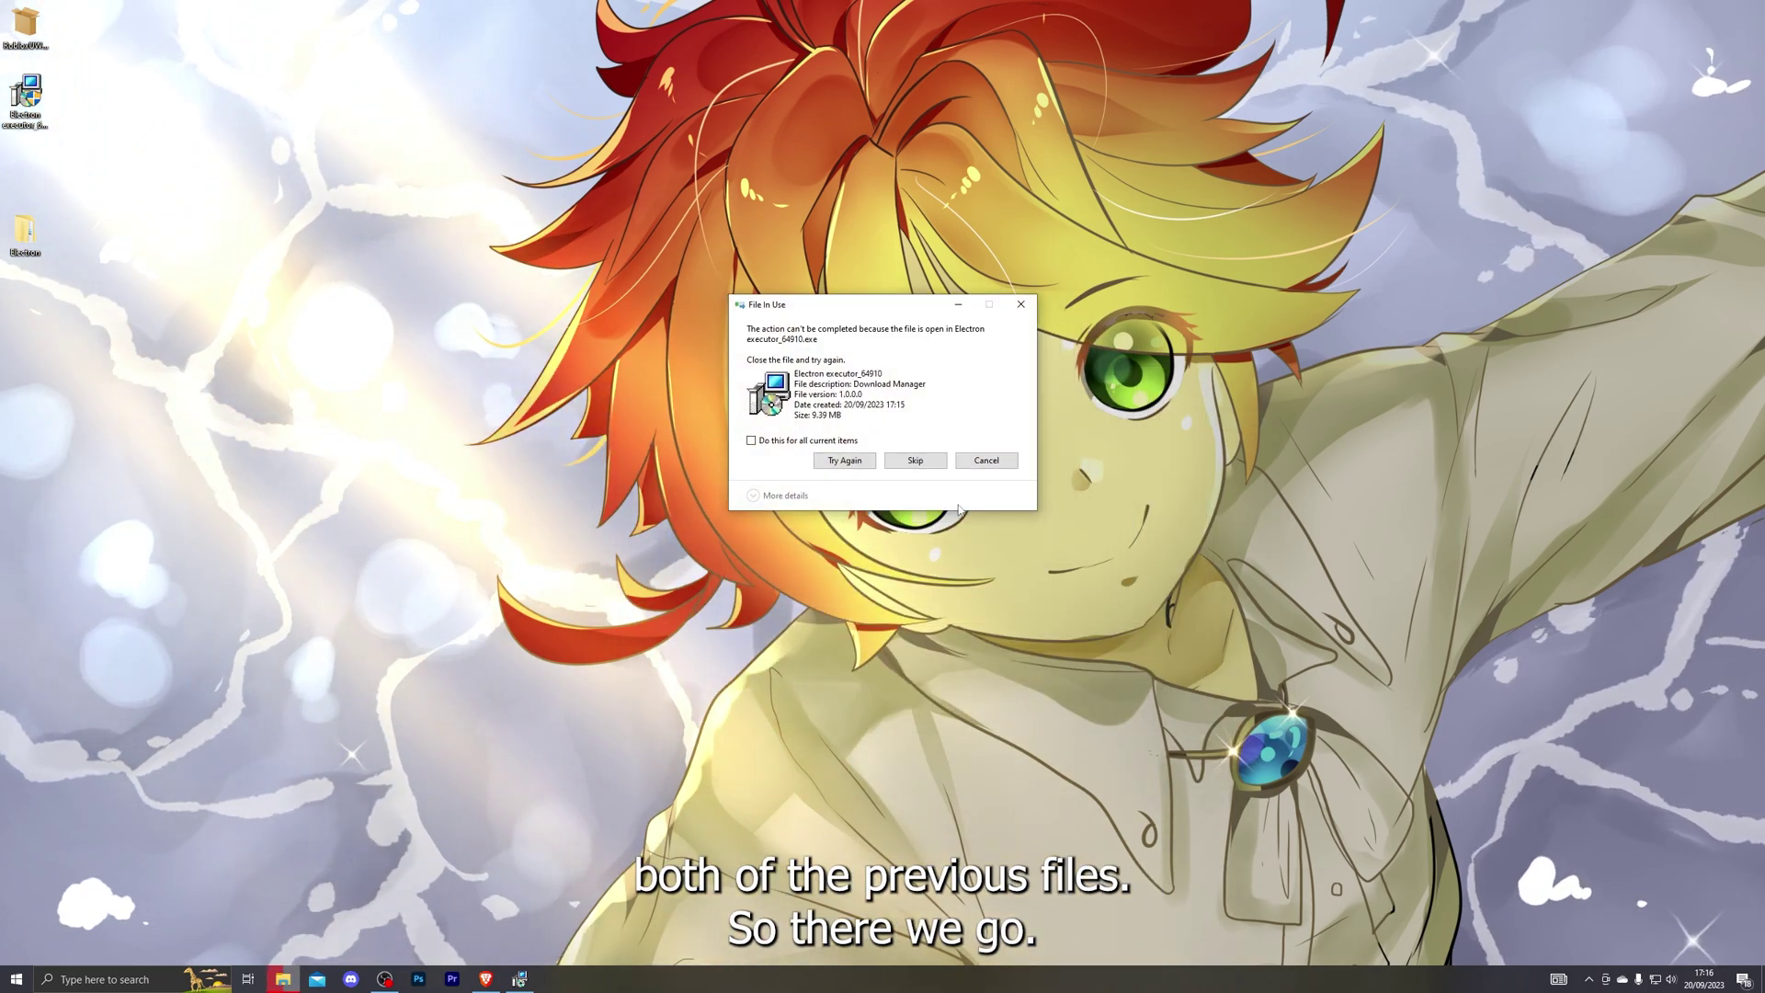
pyautogui.click(981, 467)
pyautogui.rightClick(540, 945)
pyautogui.rightClick(519, 975)
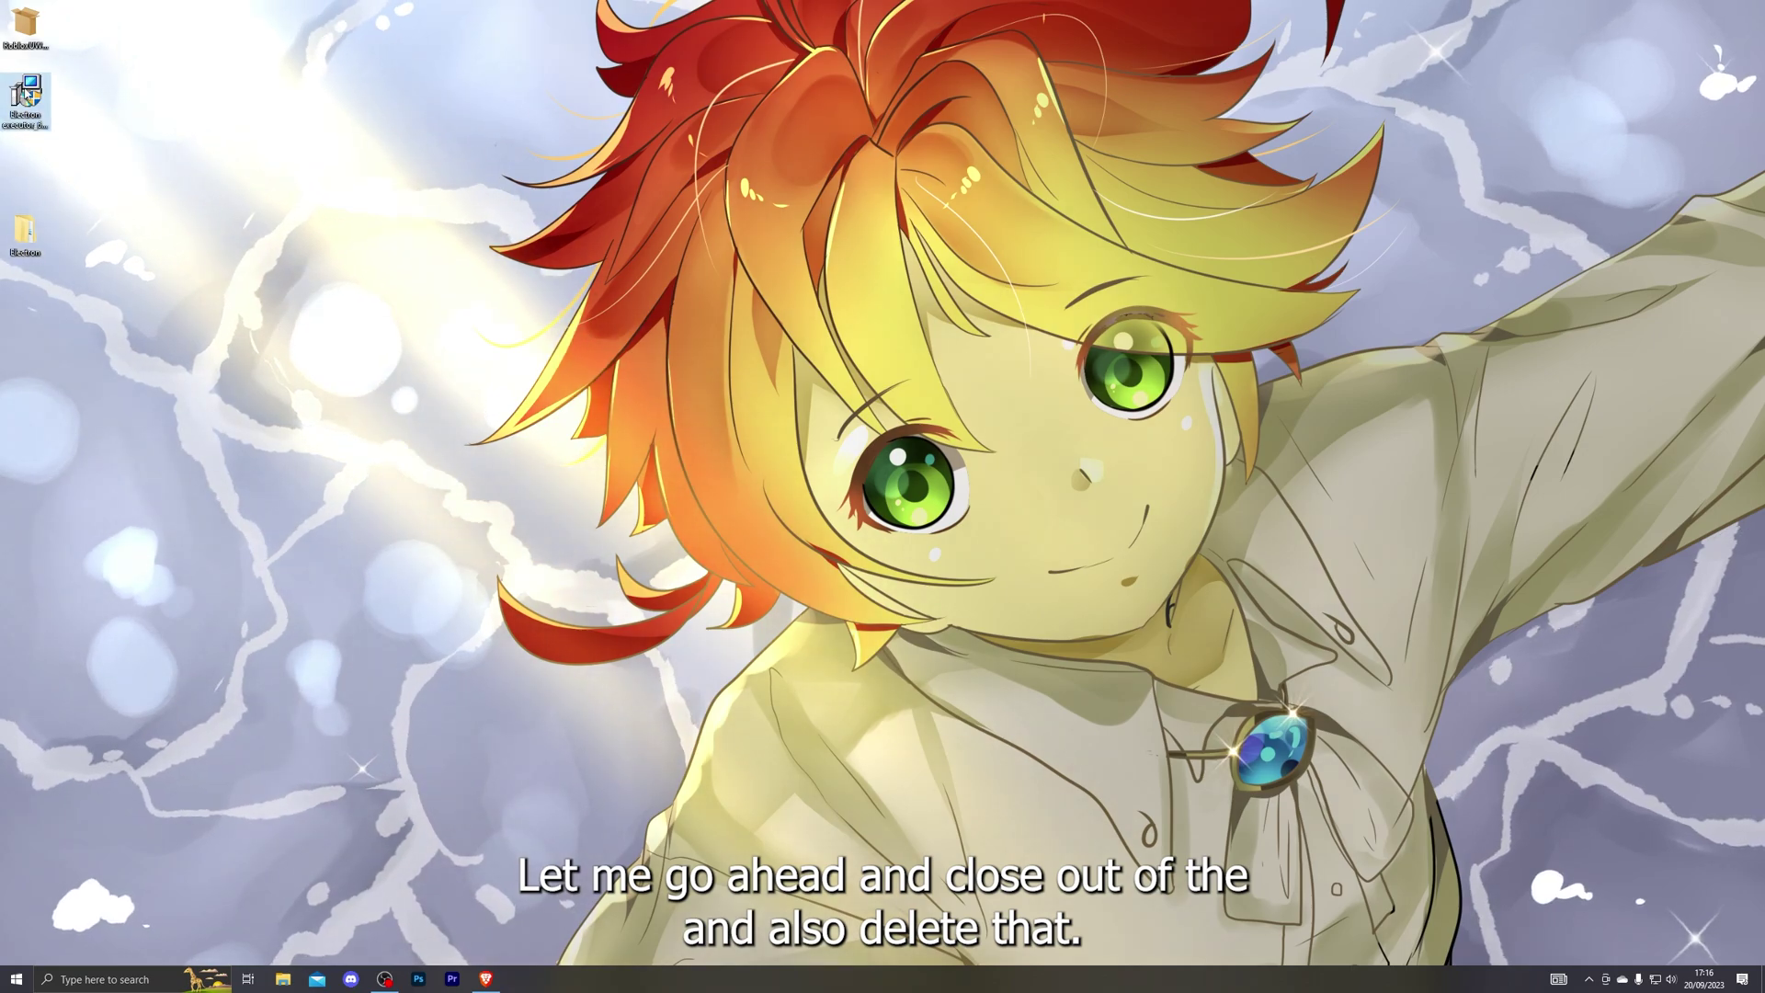
pyautogui.press('Delete')
pyautogui.moveTo(25, 230); pyautogui.dragTo(22, 103)
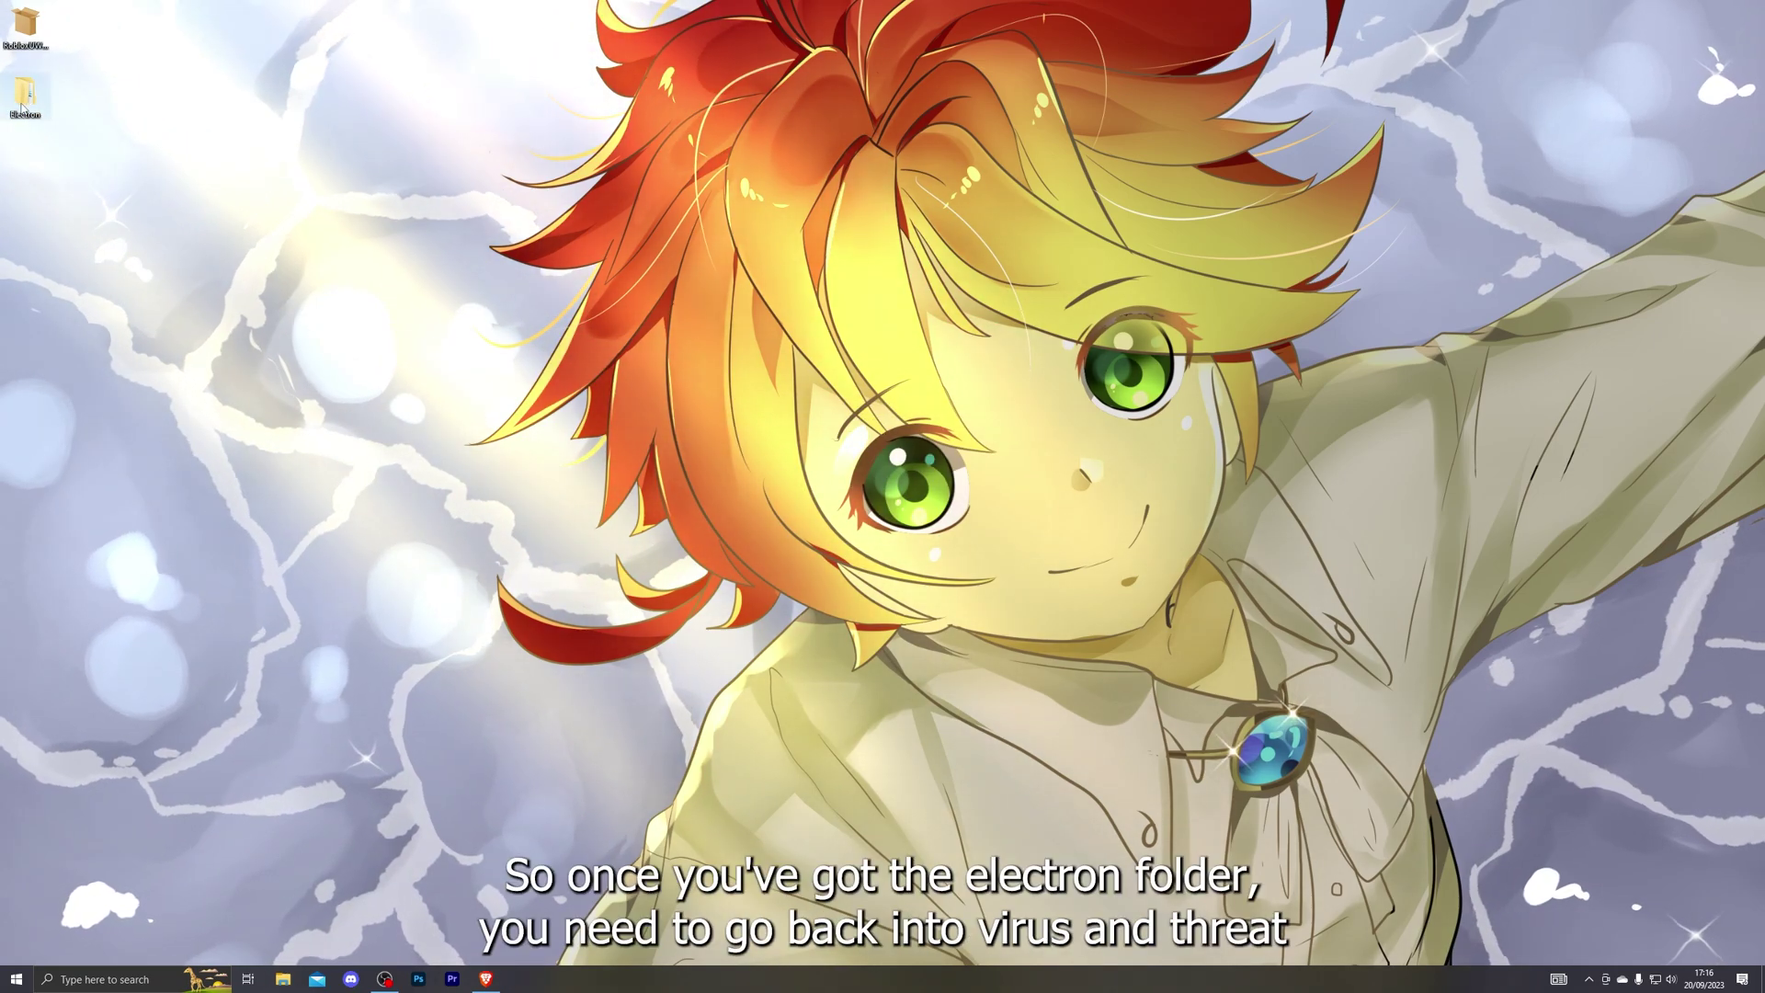
# Open the Microsoft Defender exclusions list from the Virus & threat protection settings and allow Windows Security to make changes
pyautogui.press('super')
pyautogui.write('virus')
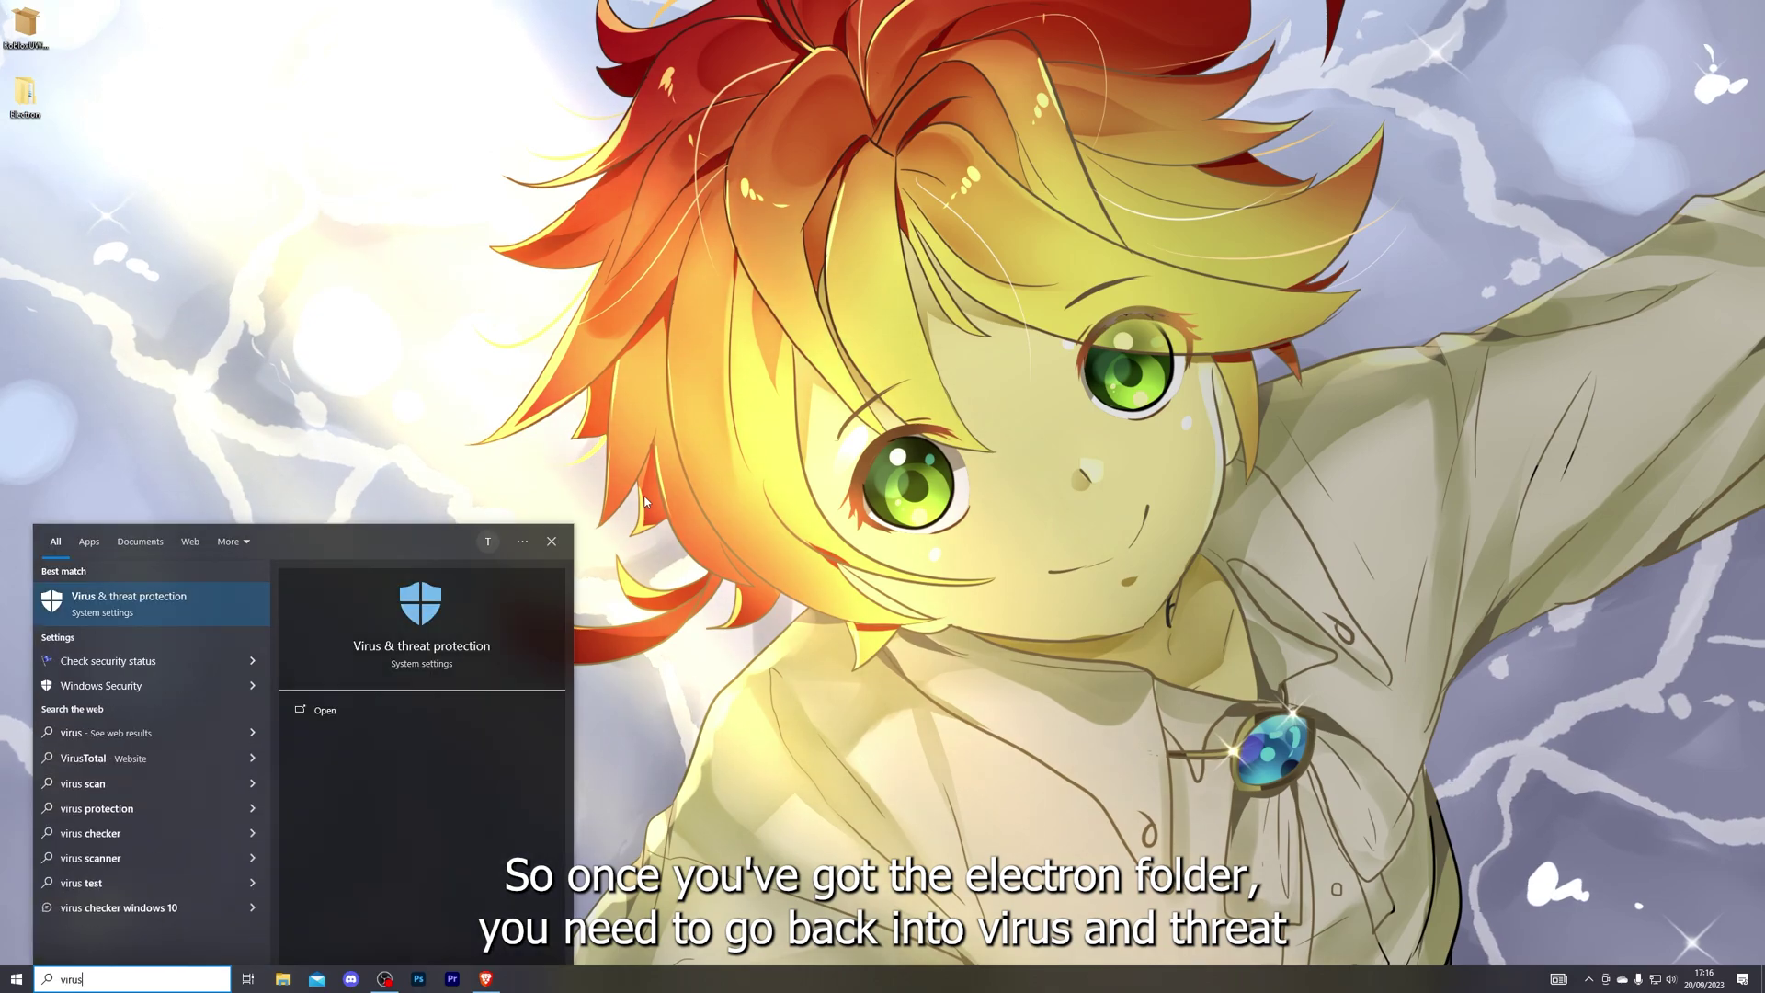
pyautogui.click(168, 603)
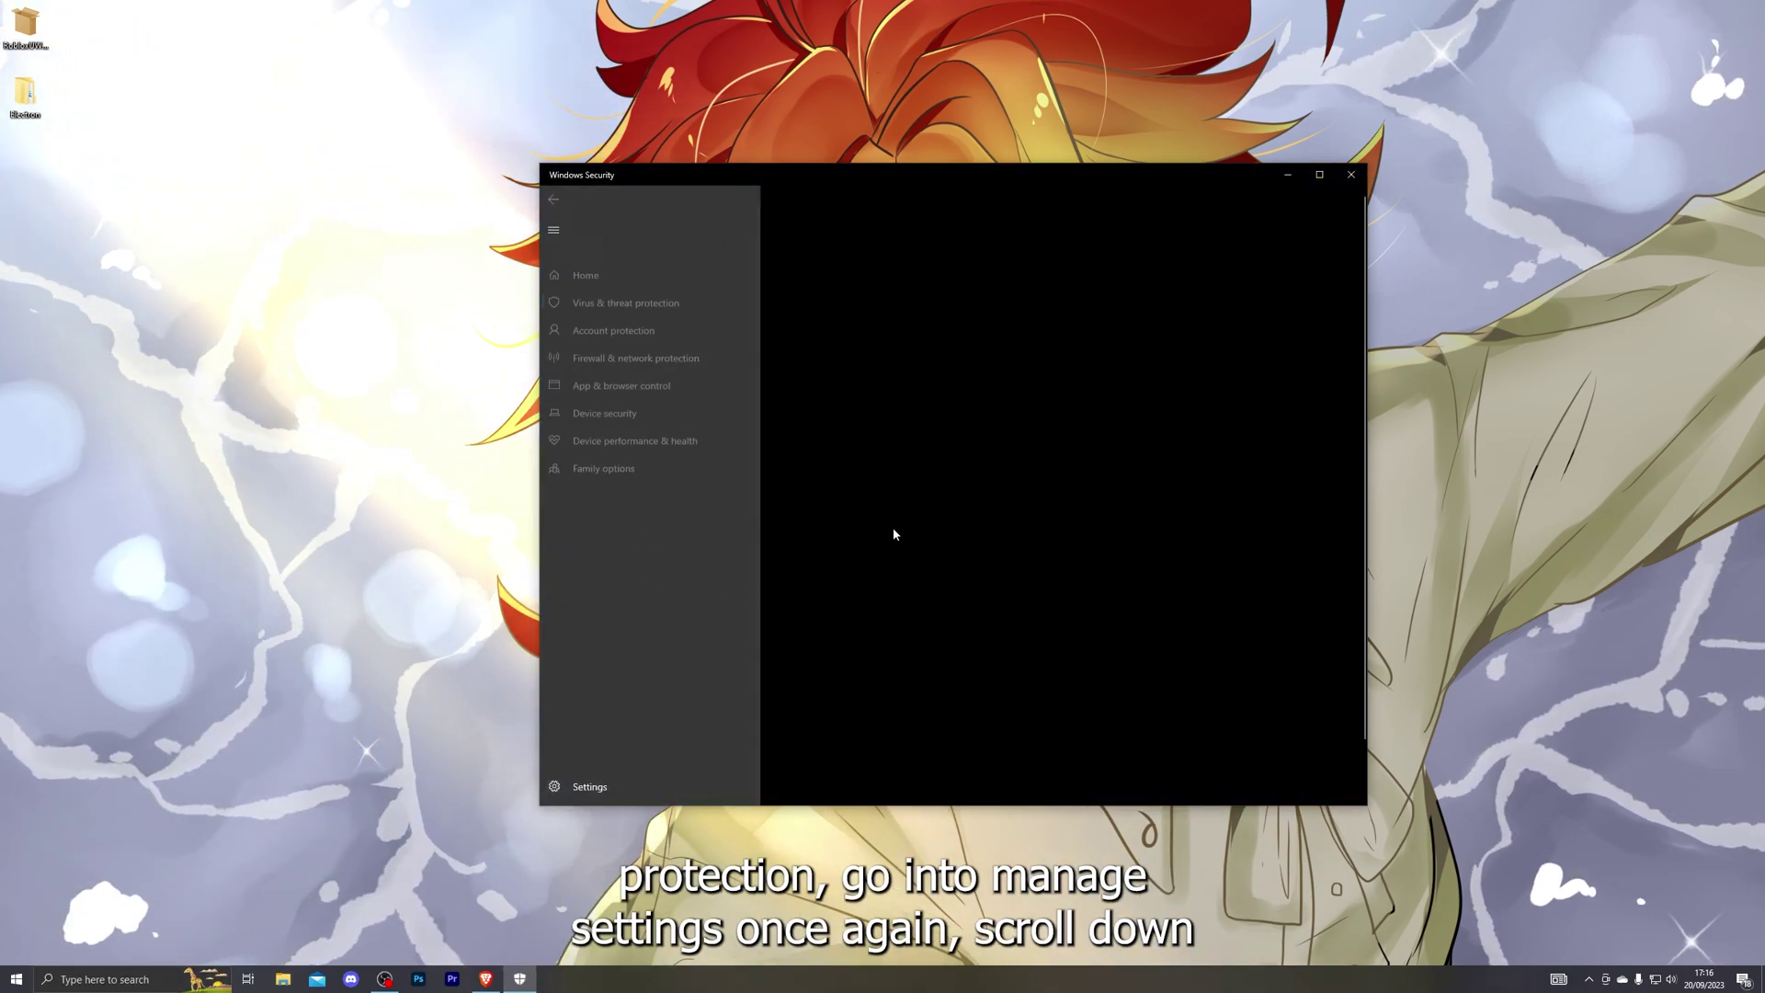
pyautogui.click(821, 616)
pyautogui.scroll(-6, 832, 634)
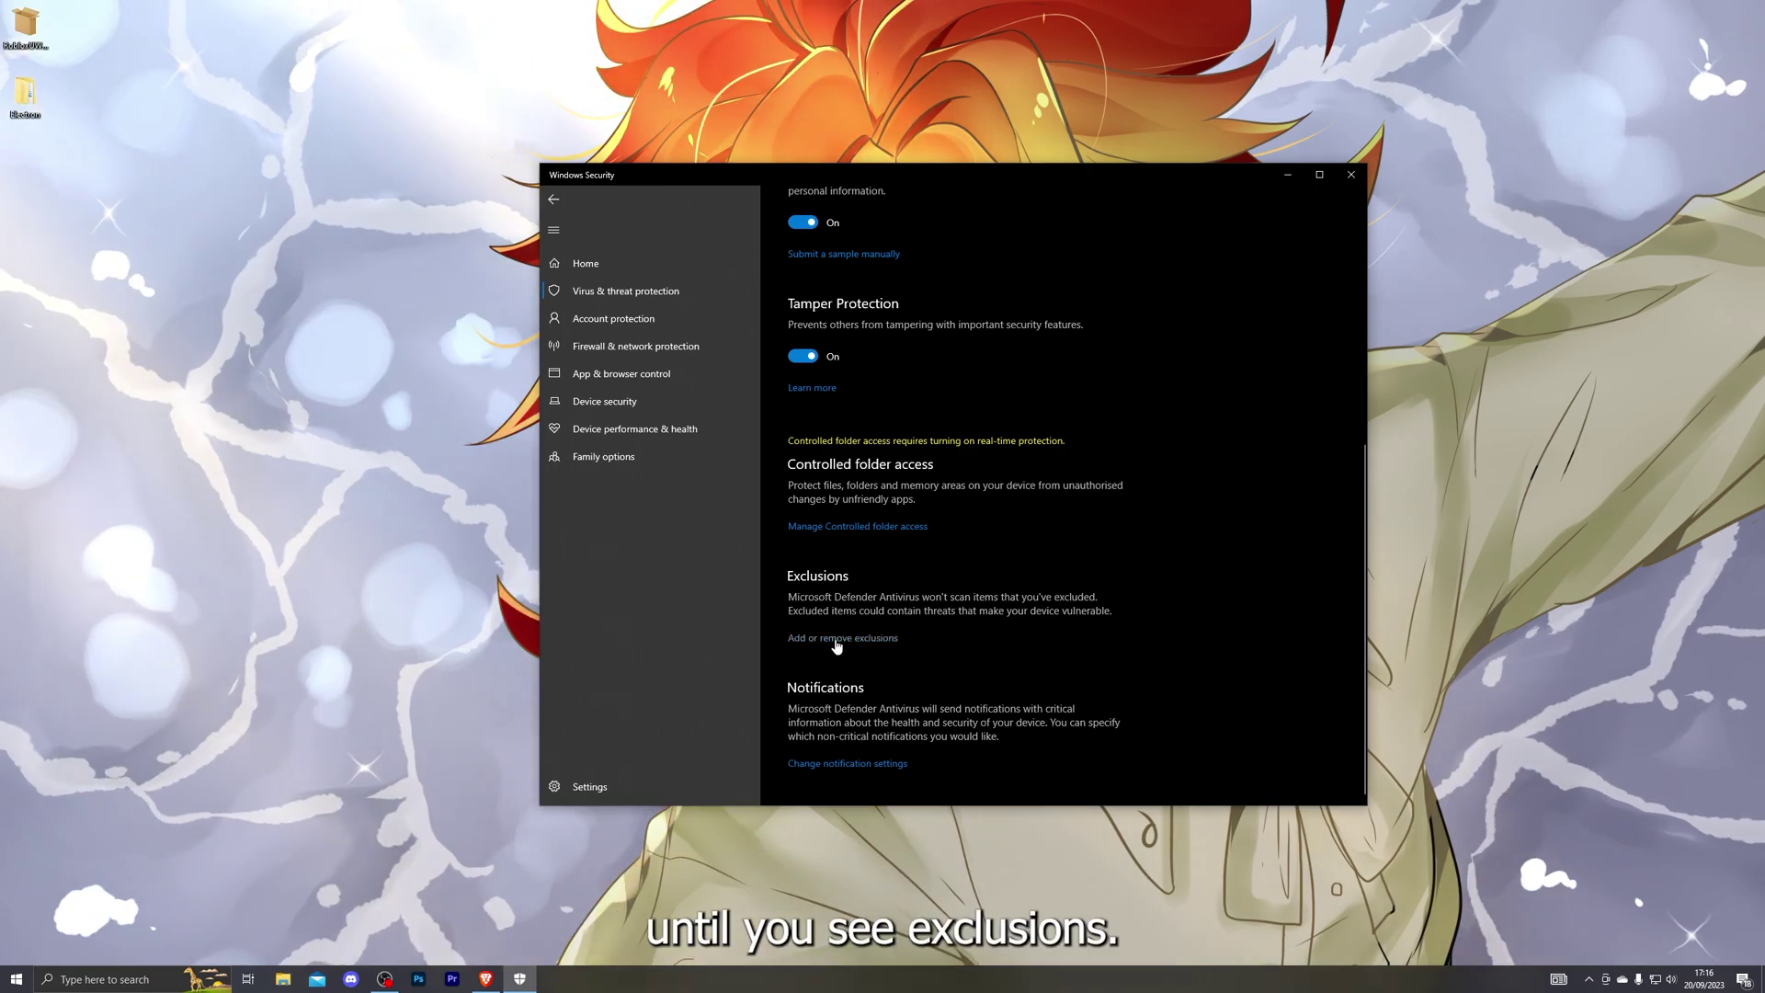
pyautogui.click(837, 639)
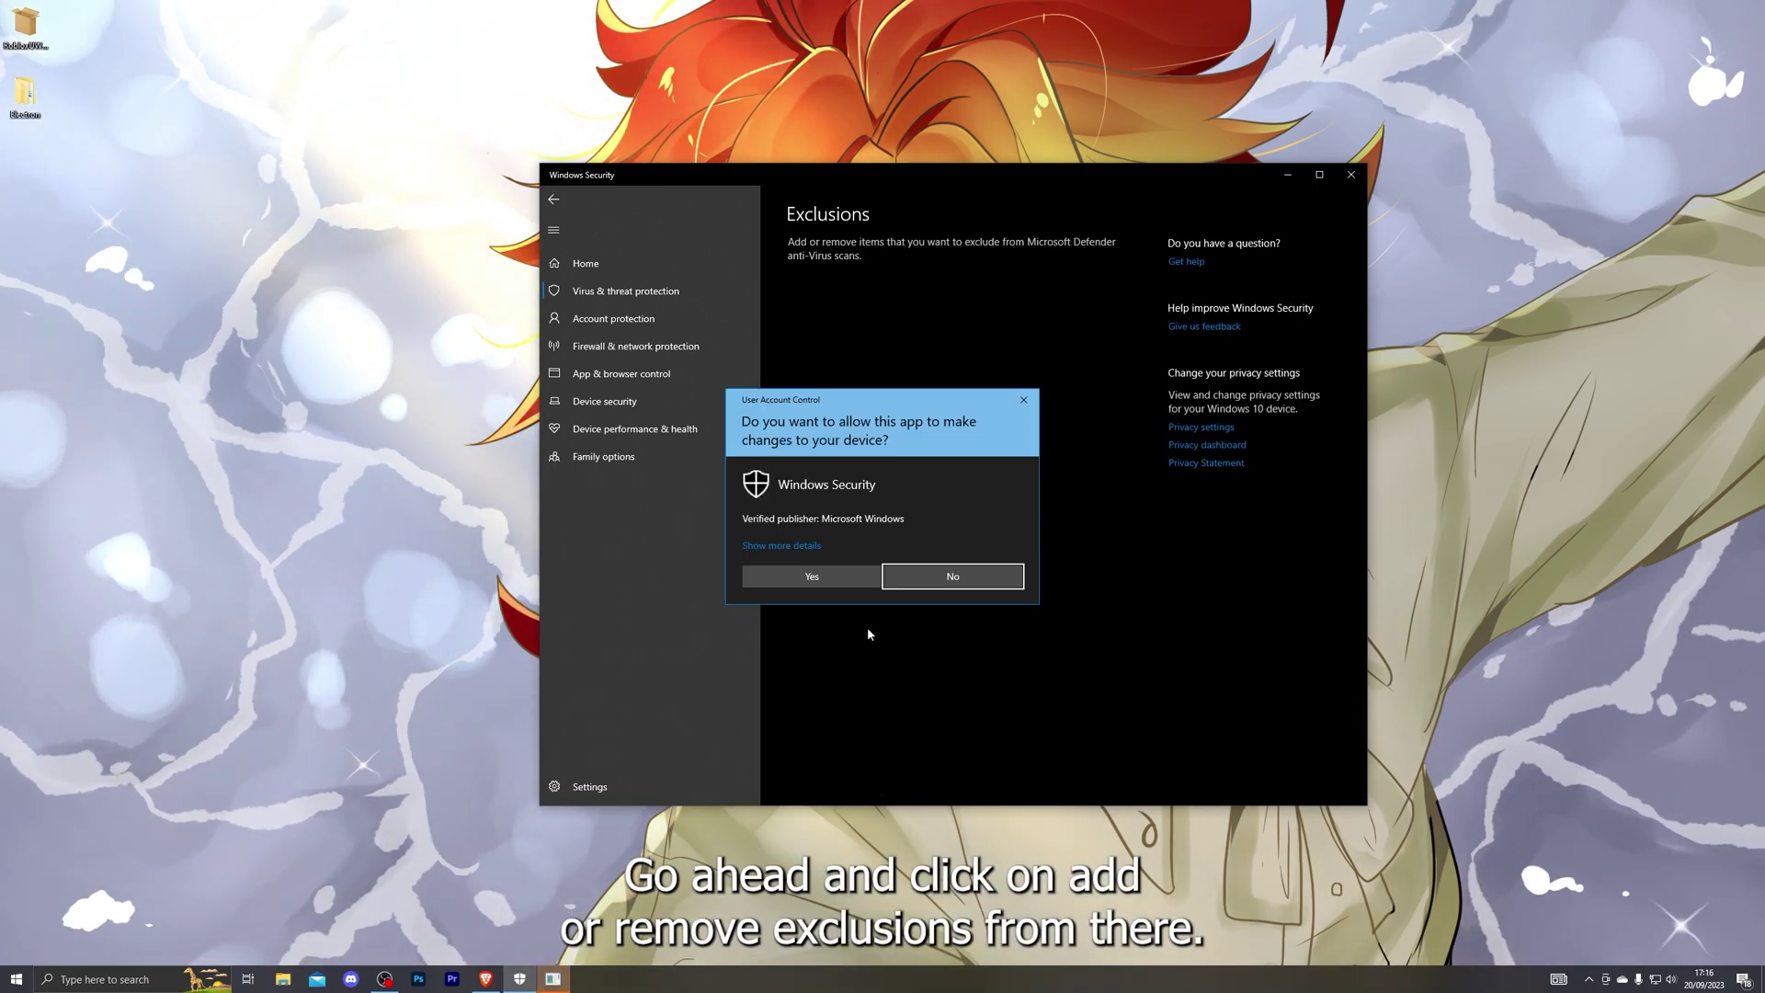
pyautogui.click(812, 576)
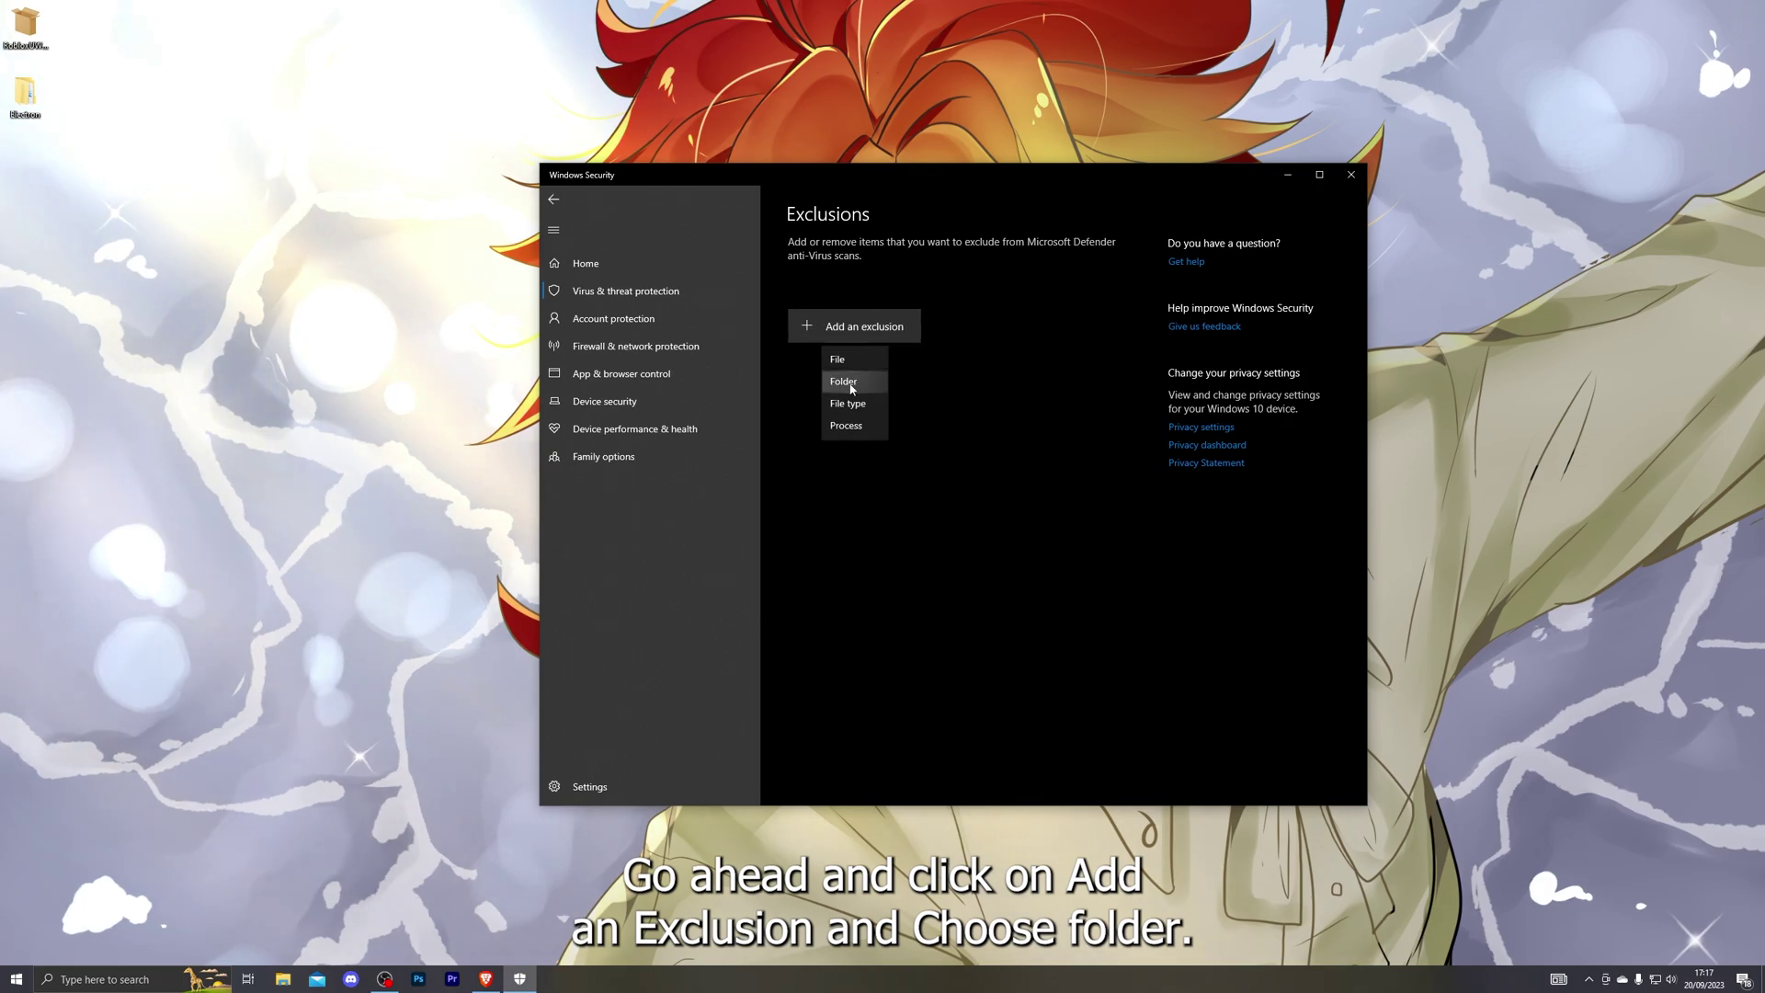
# Add the desktop's Electron folder as a folder exclusion and return to the real-time protection settings
pyautogui.click(854, 326)
pyautogui.click(851, 397)
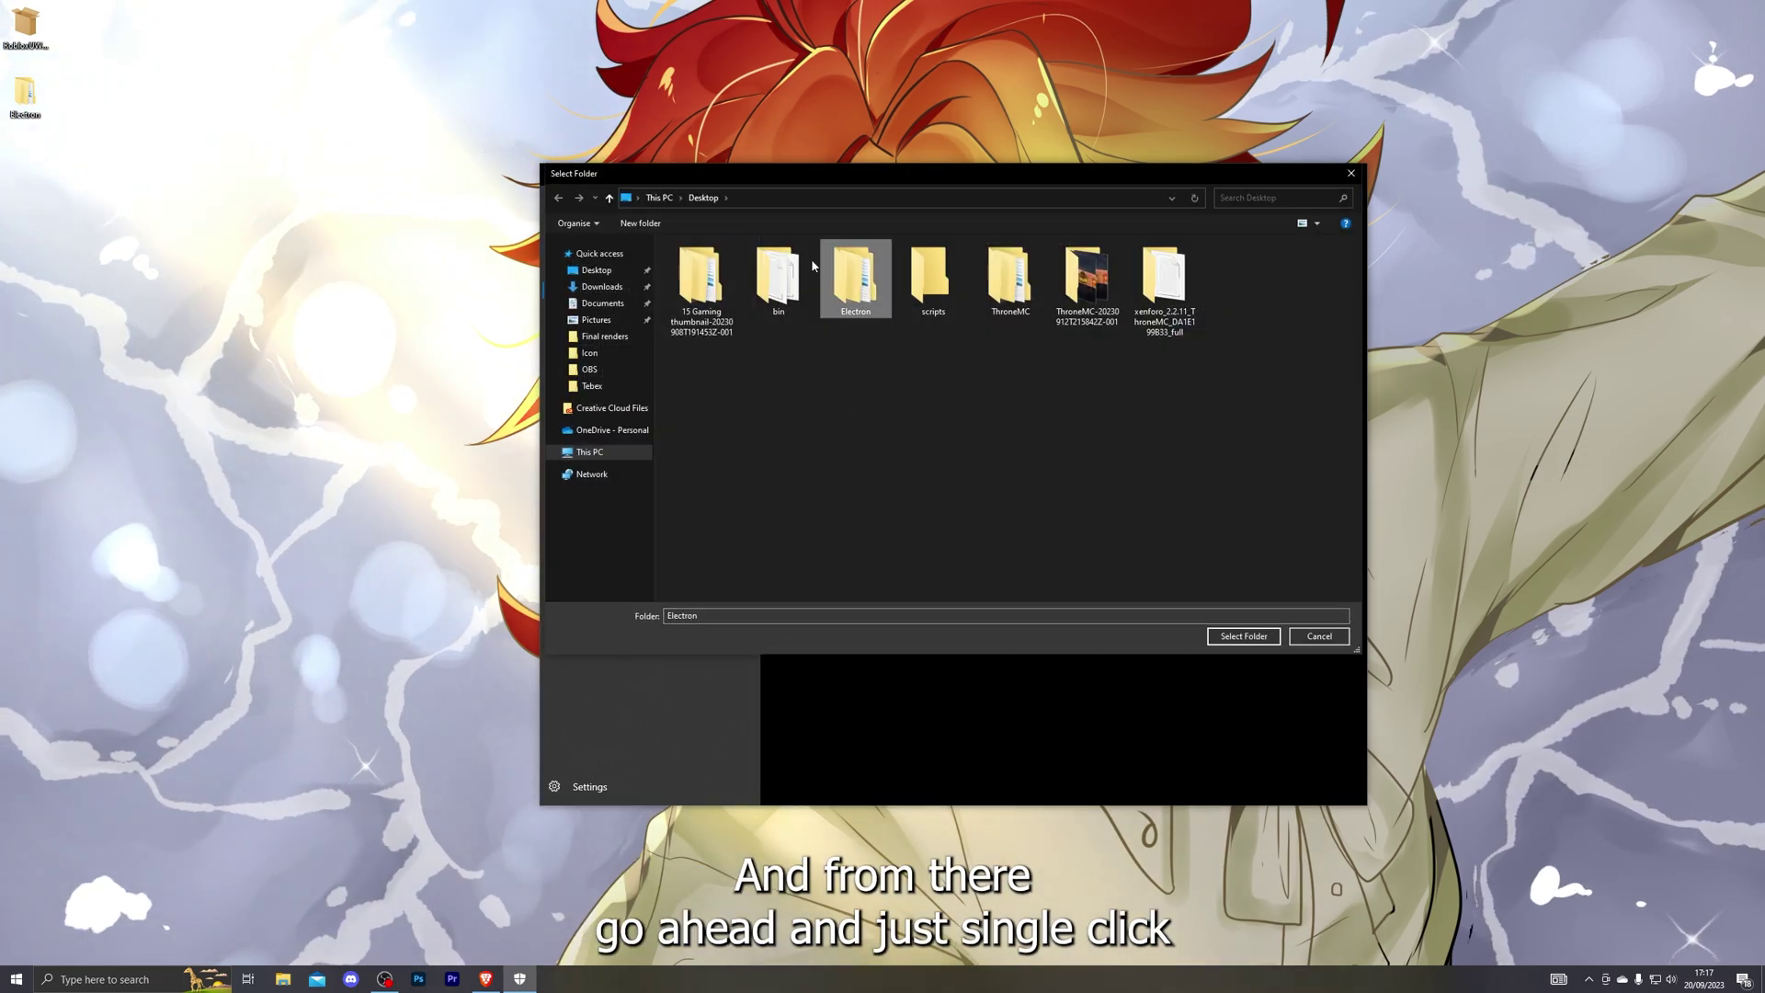
pyautogui.click(1237, 636)
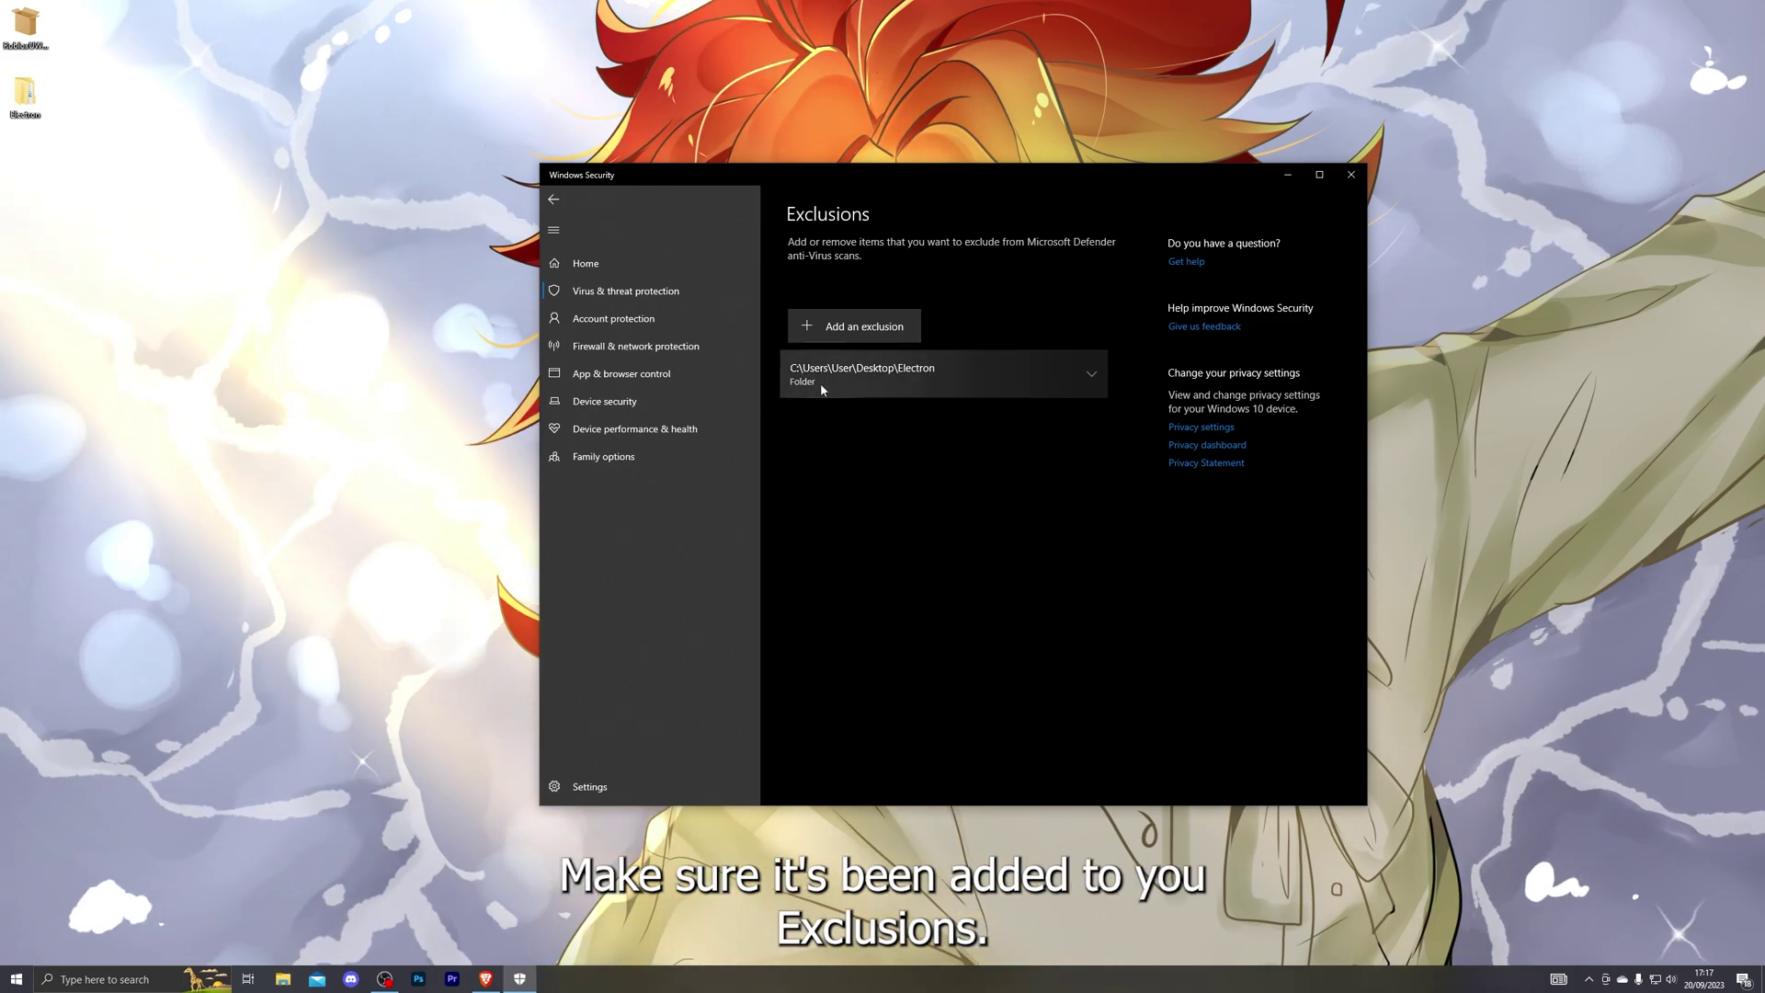
pyautogui.click(554, 199)
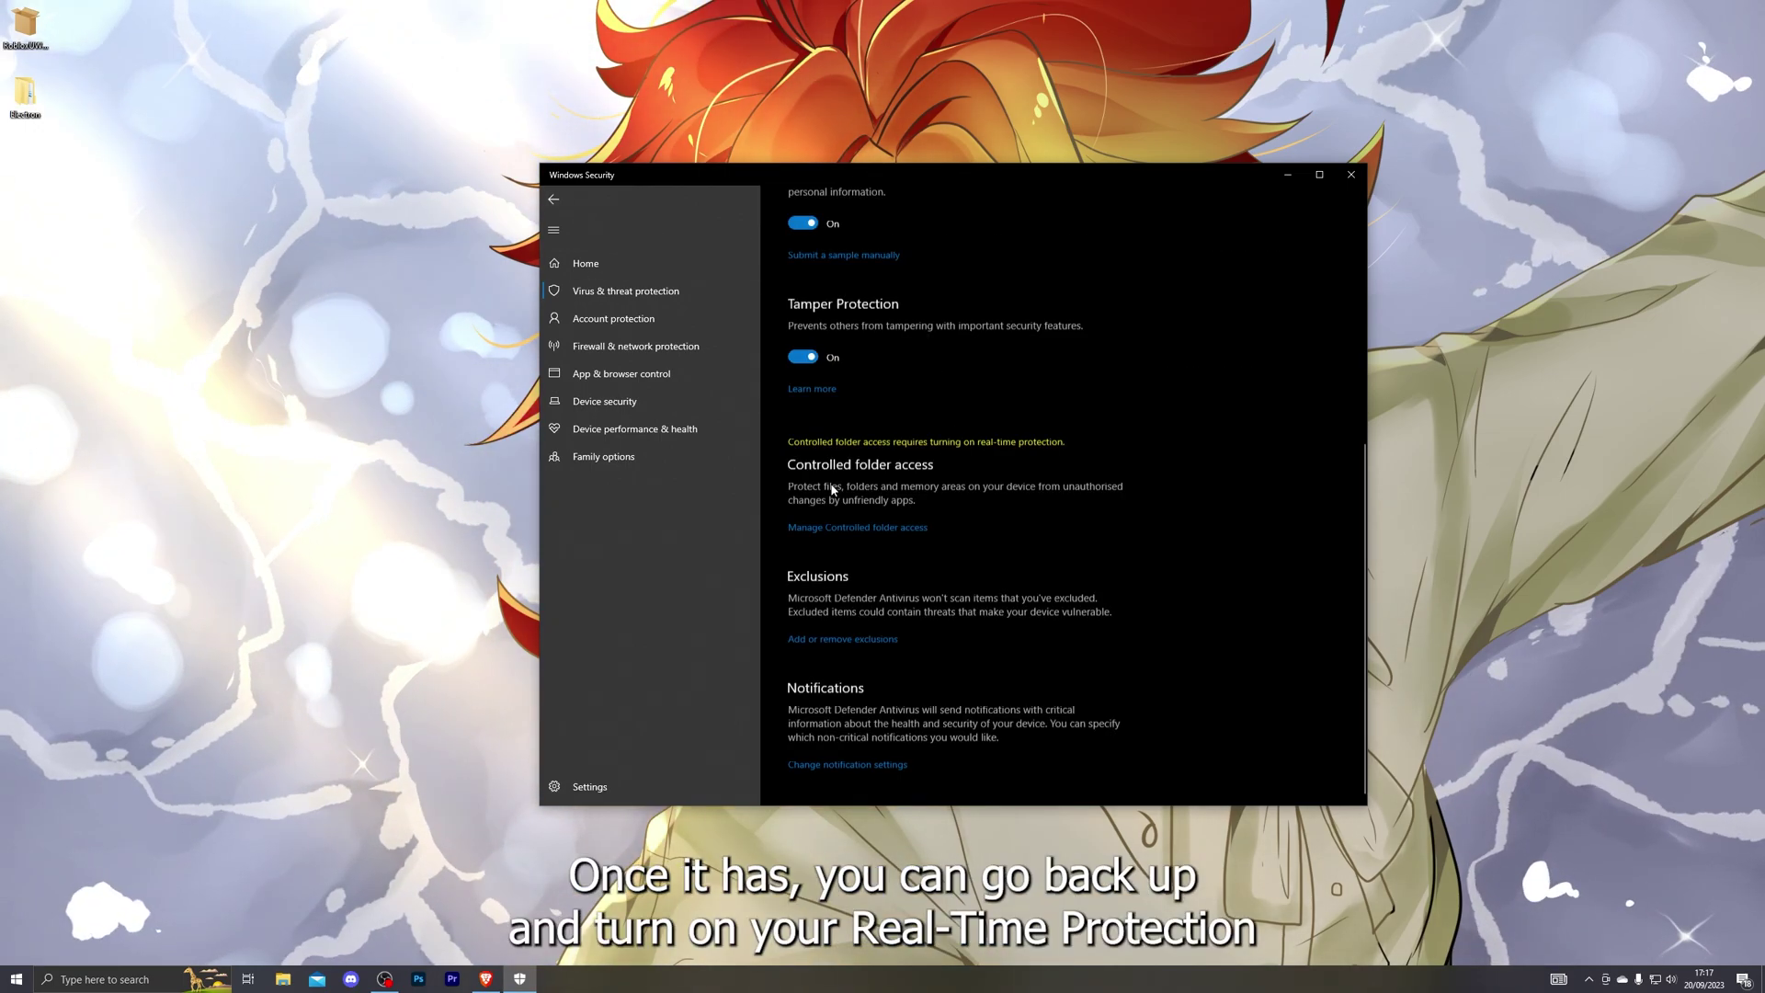
pyautogui.scroll(10, 859, 563)
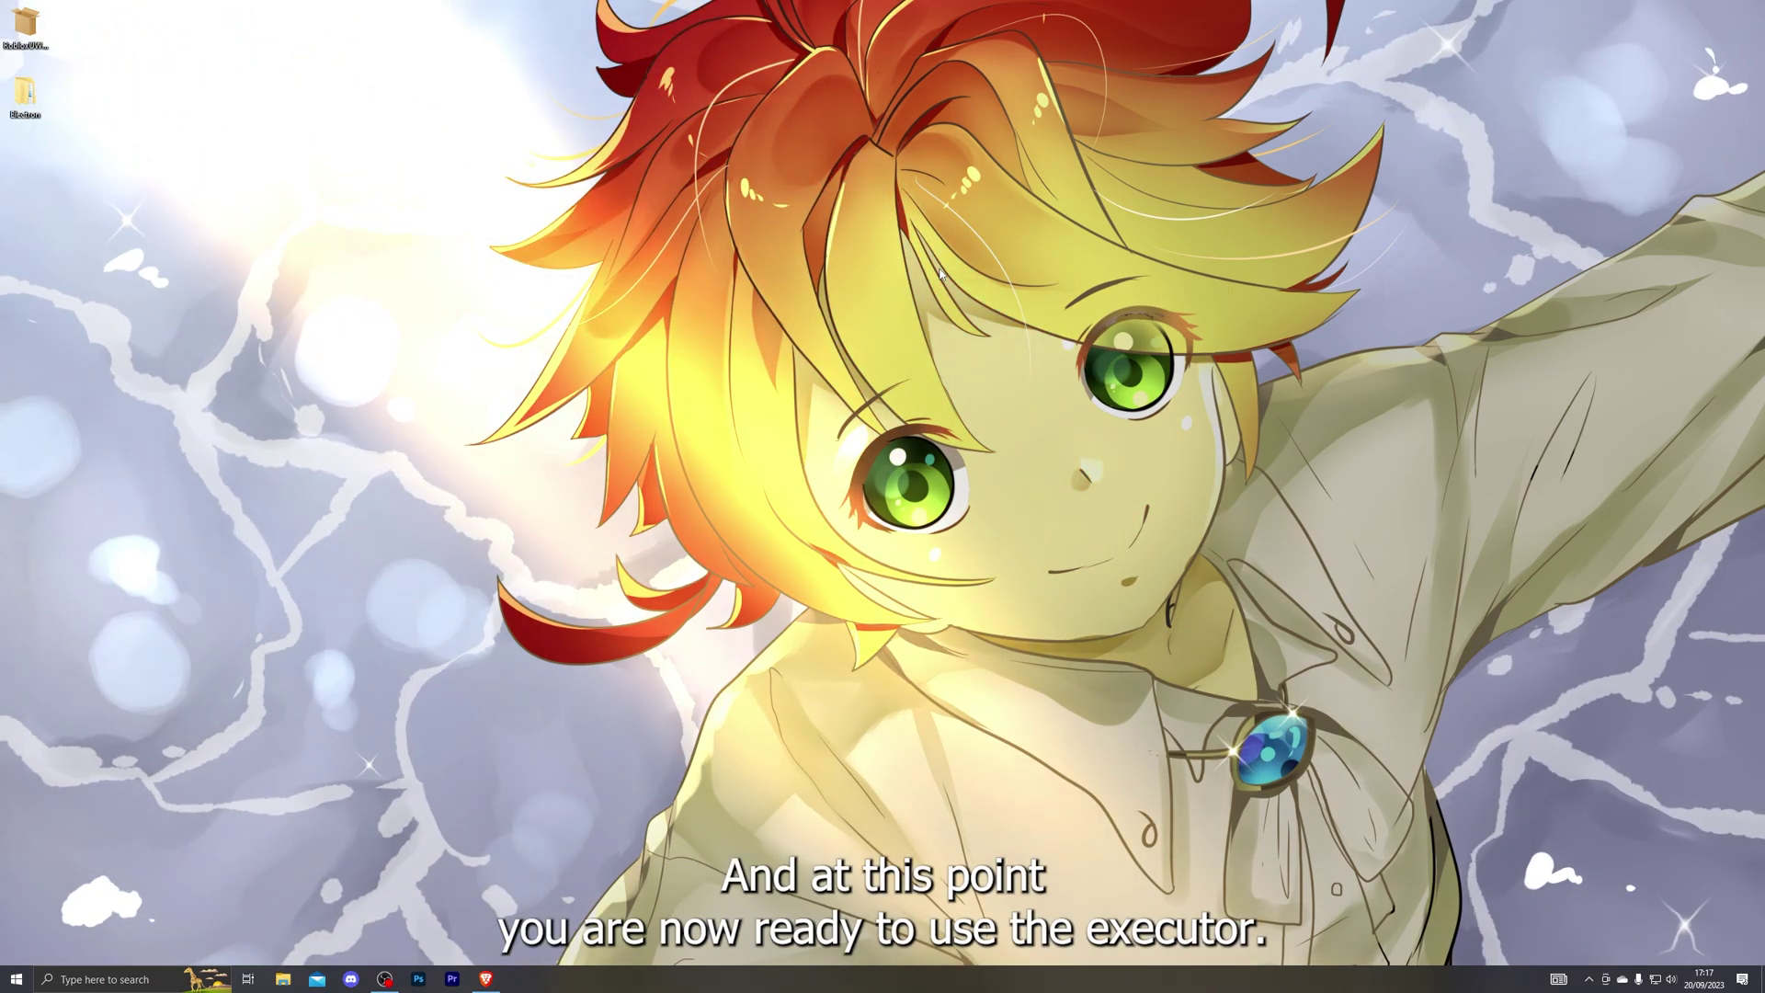
# Open the inner Electron folder from the desktop's Electron folder and launch the Electron application
pyautogui.doubleClick(24, 97)
pyautogui.click(312, 224)
pyautogui.doubleClick(314, 223)
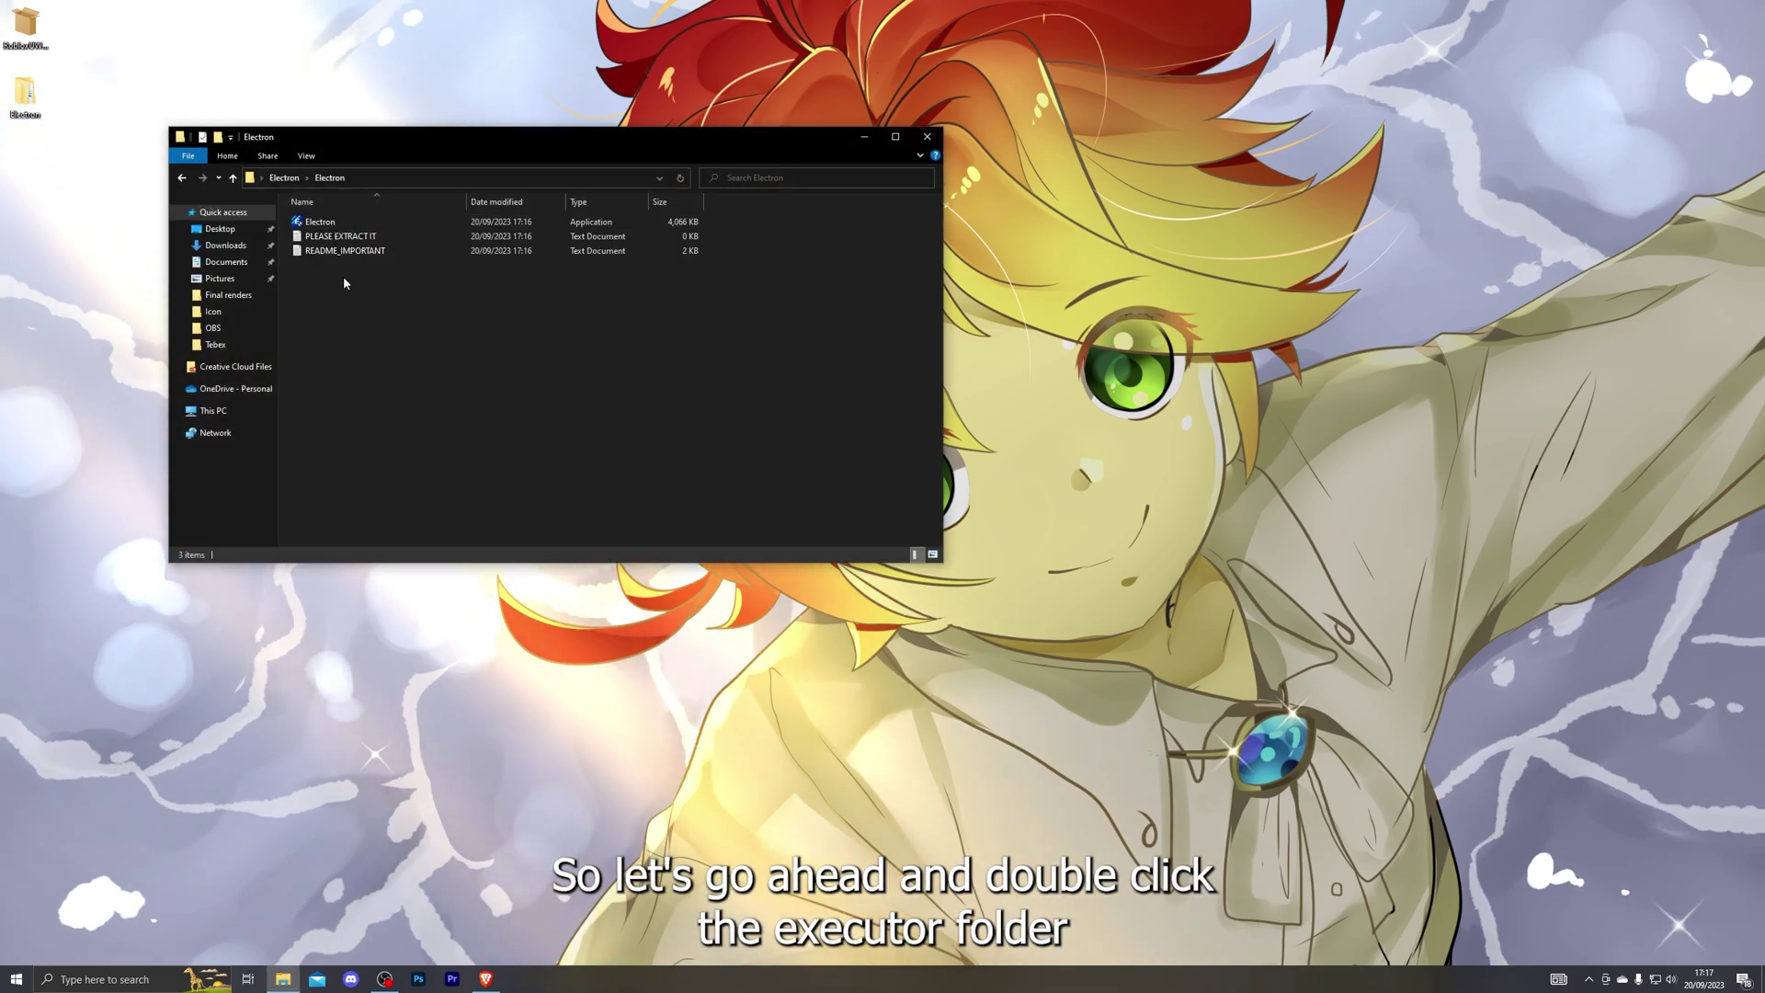
pyautogui.doubleClick(314, 225)
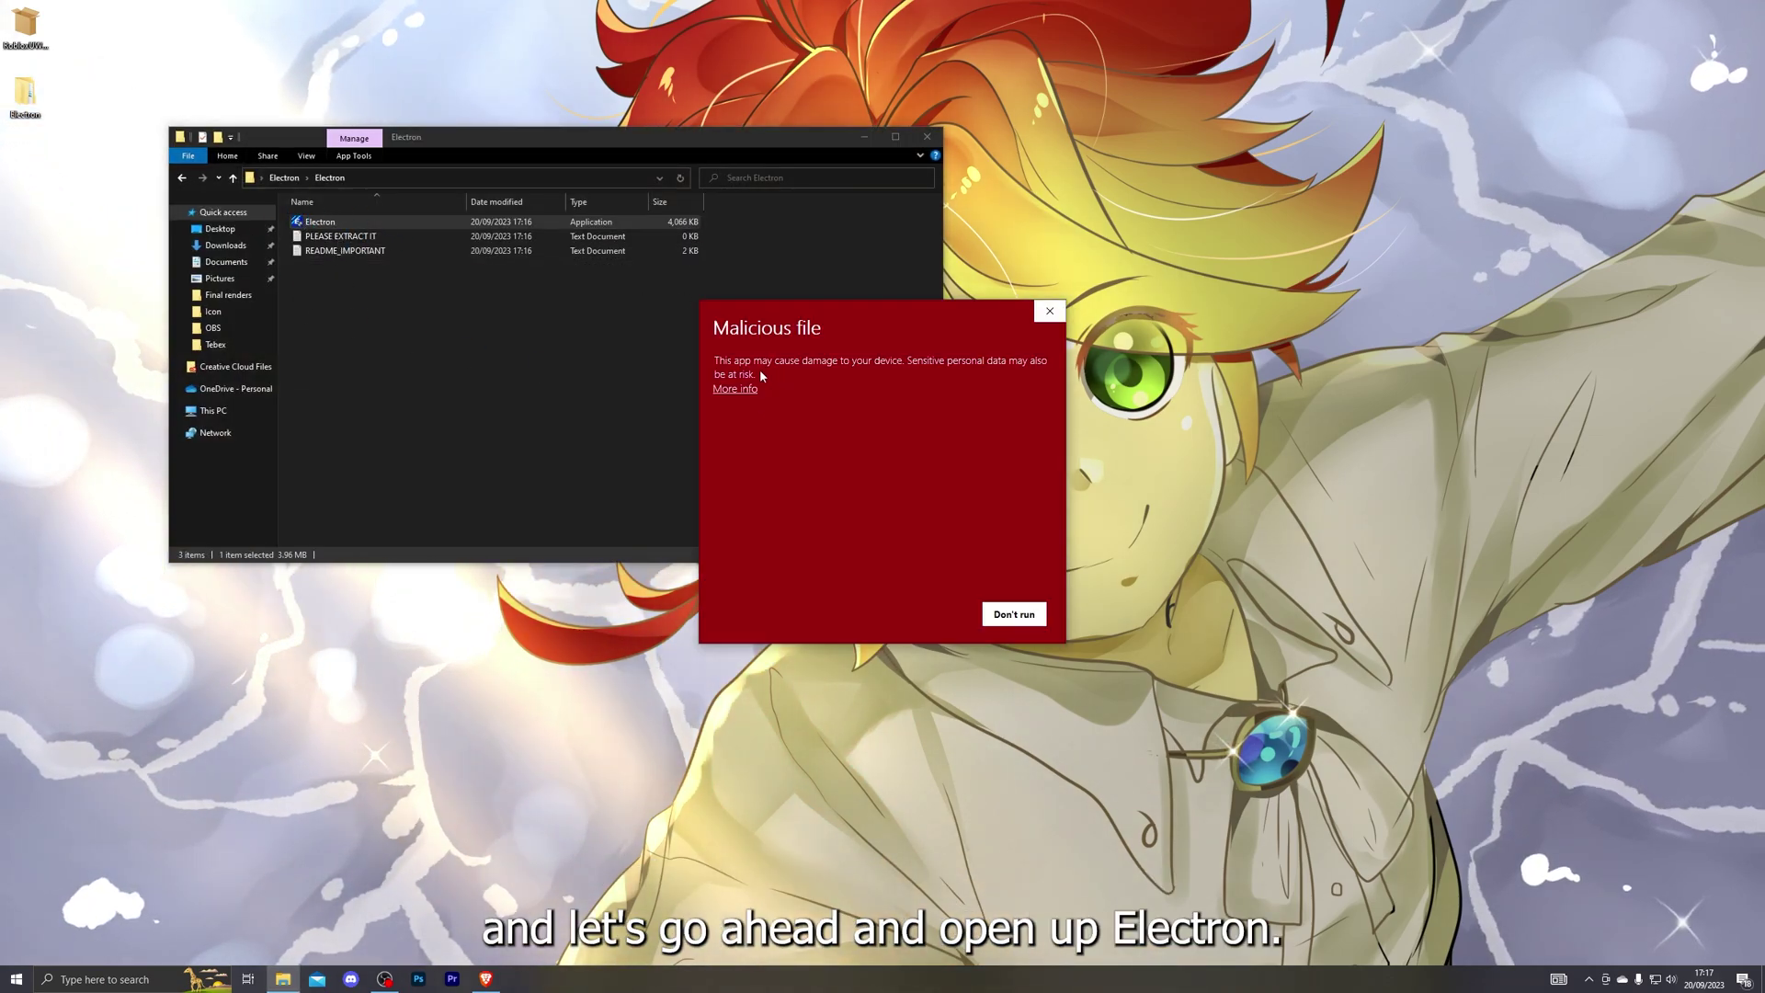
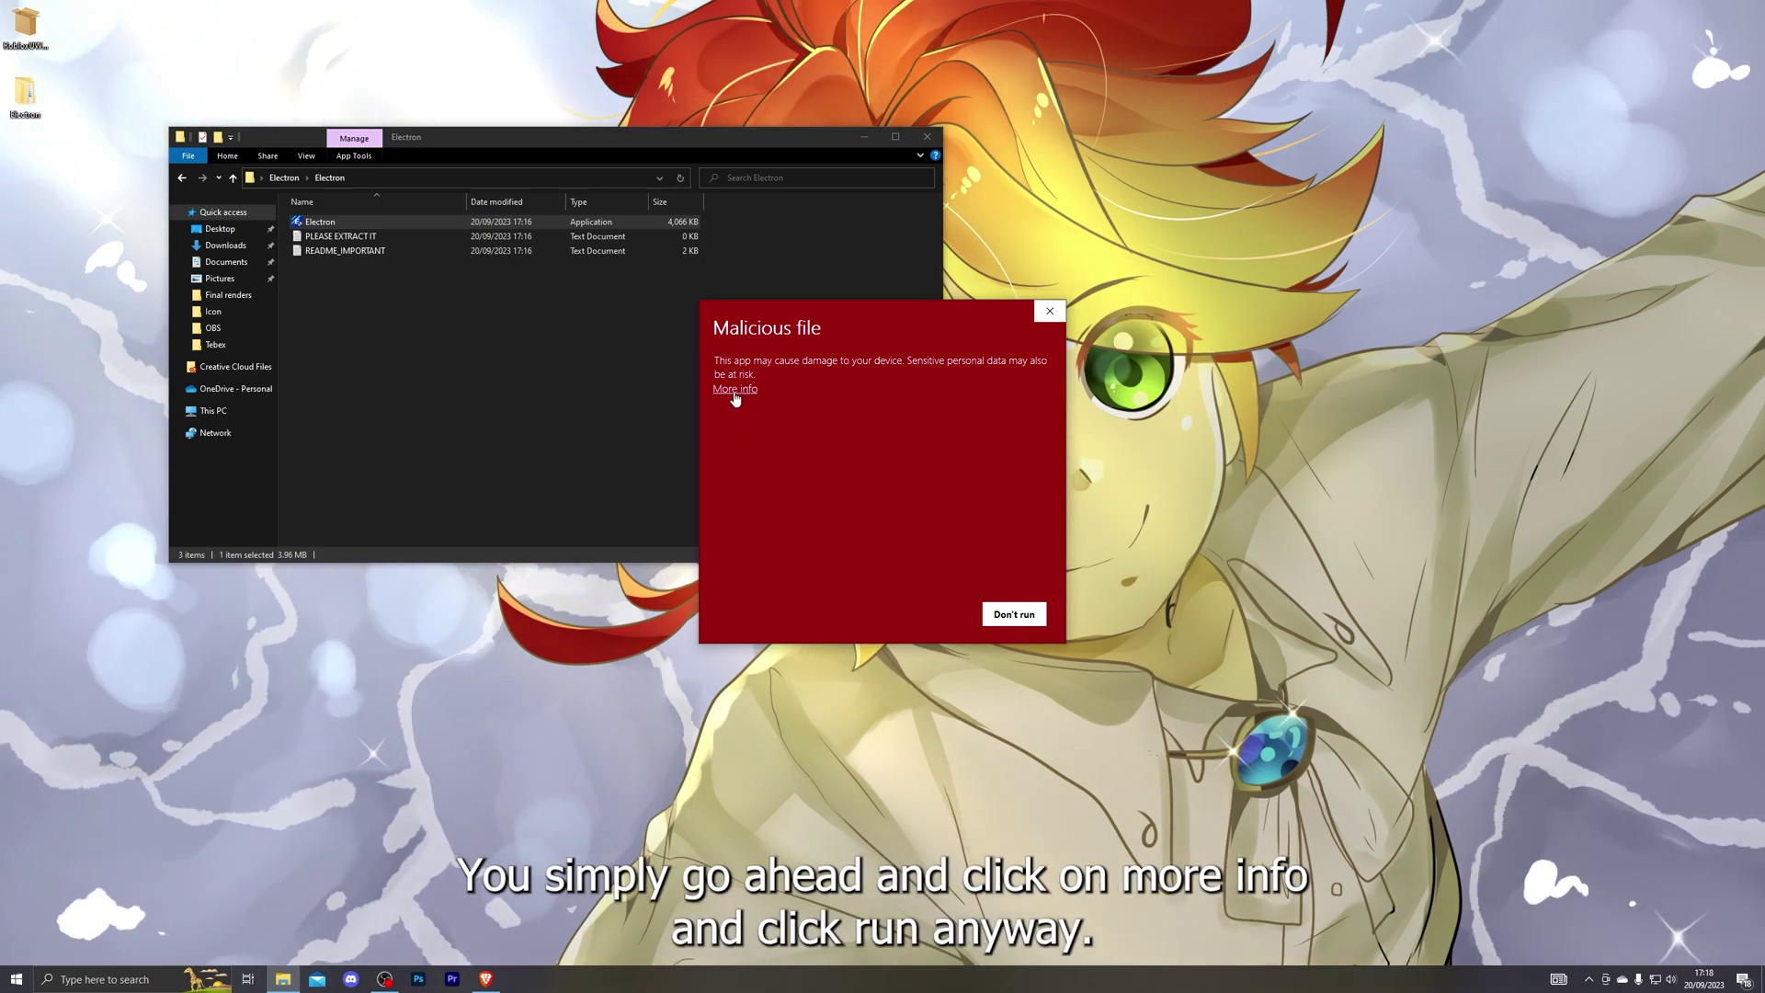
# Run Electron despite the malicious-file warning, allow it to make changes to the device, and dismiss the Roblox Not Found error
pyautogui.click(920, 432)
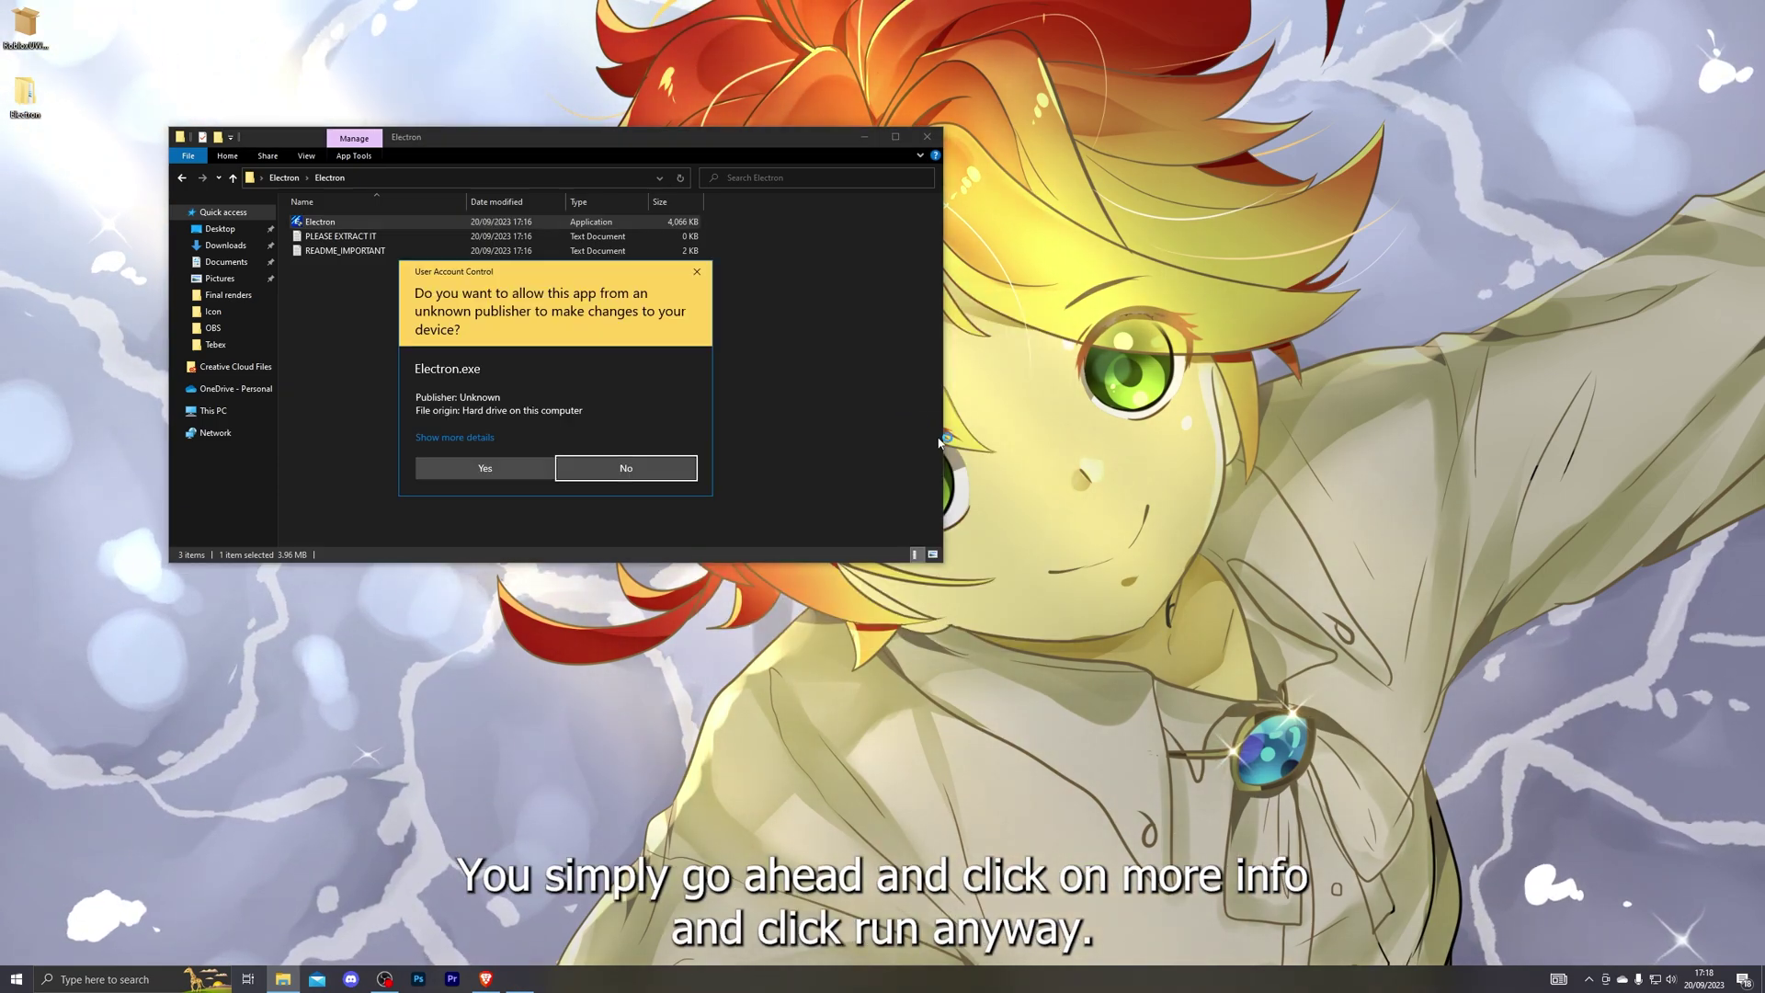
pyautogui.click(540, 469)
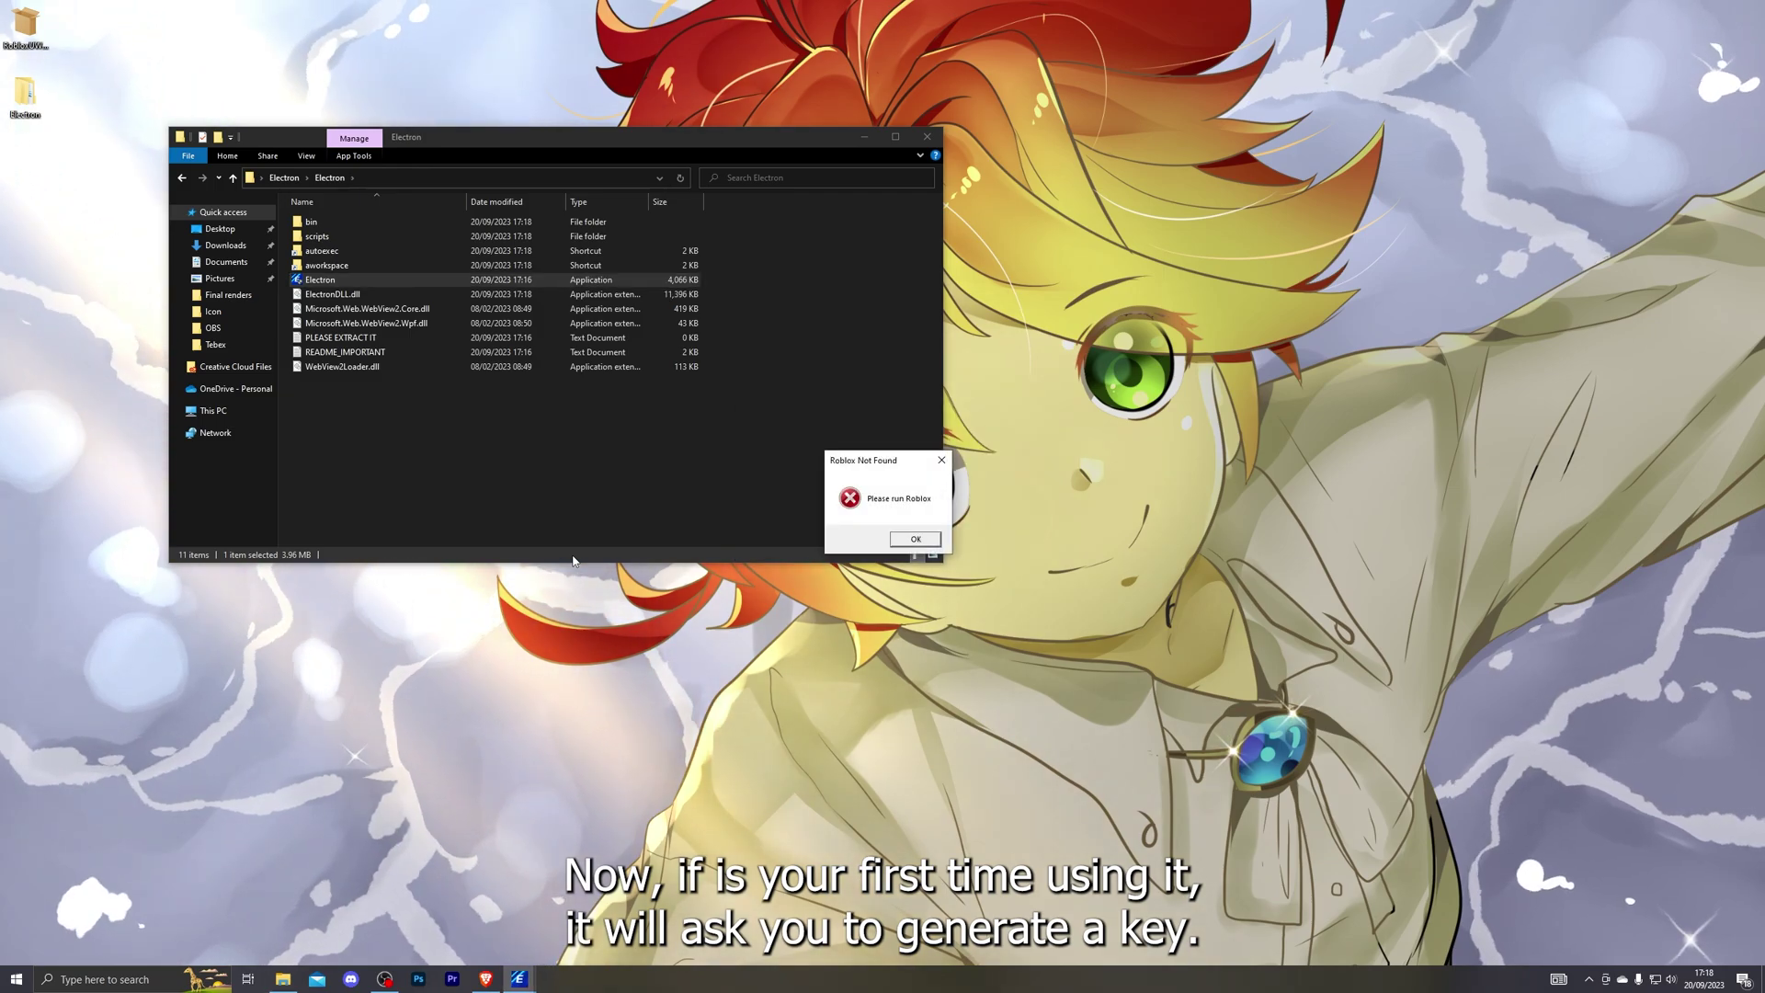
pyautogui.click(921, 539)
# Close the Electron executor and open the Microsoft Store to start Roblox
pyautogui.moveTo(781, 355); pyautogui.dragTo(871, 341)
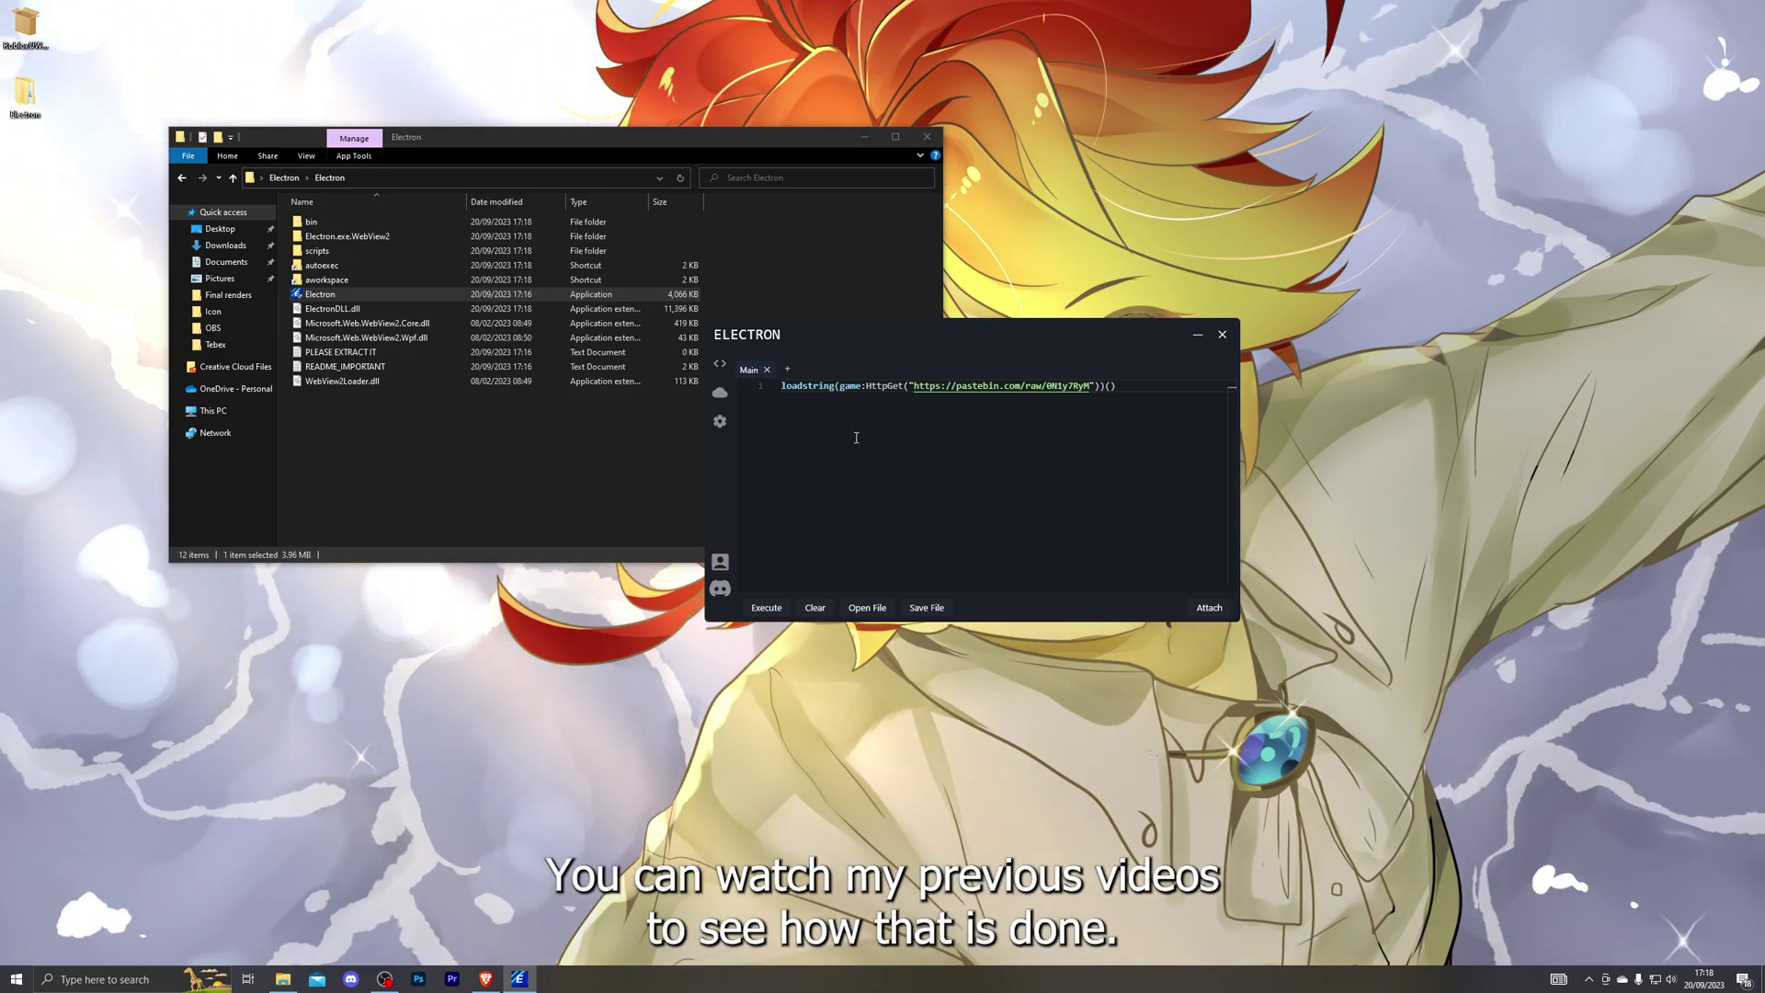
pyautogui.click(1221, 334)
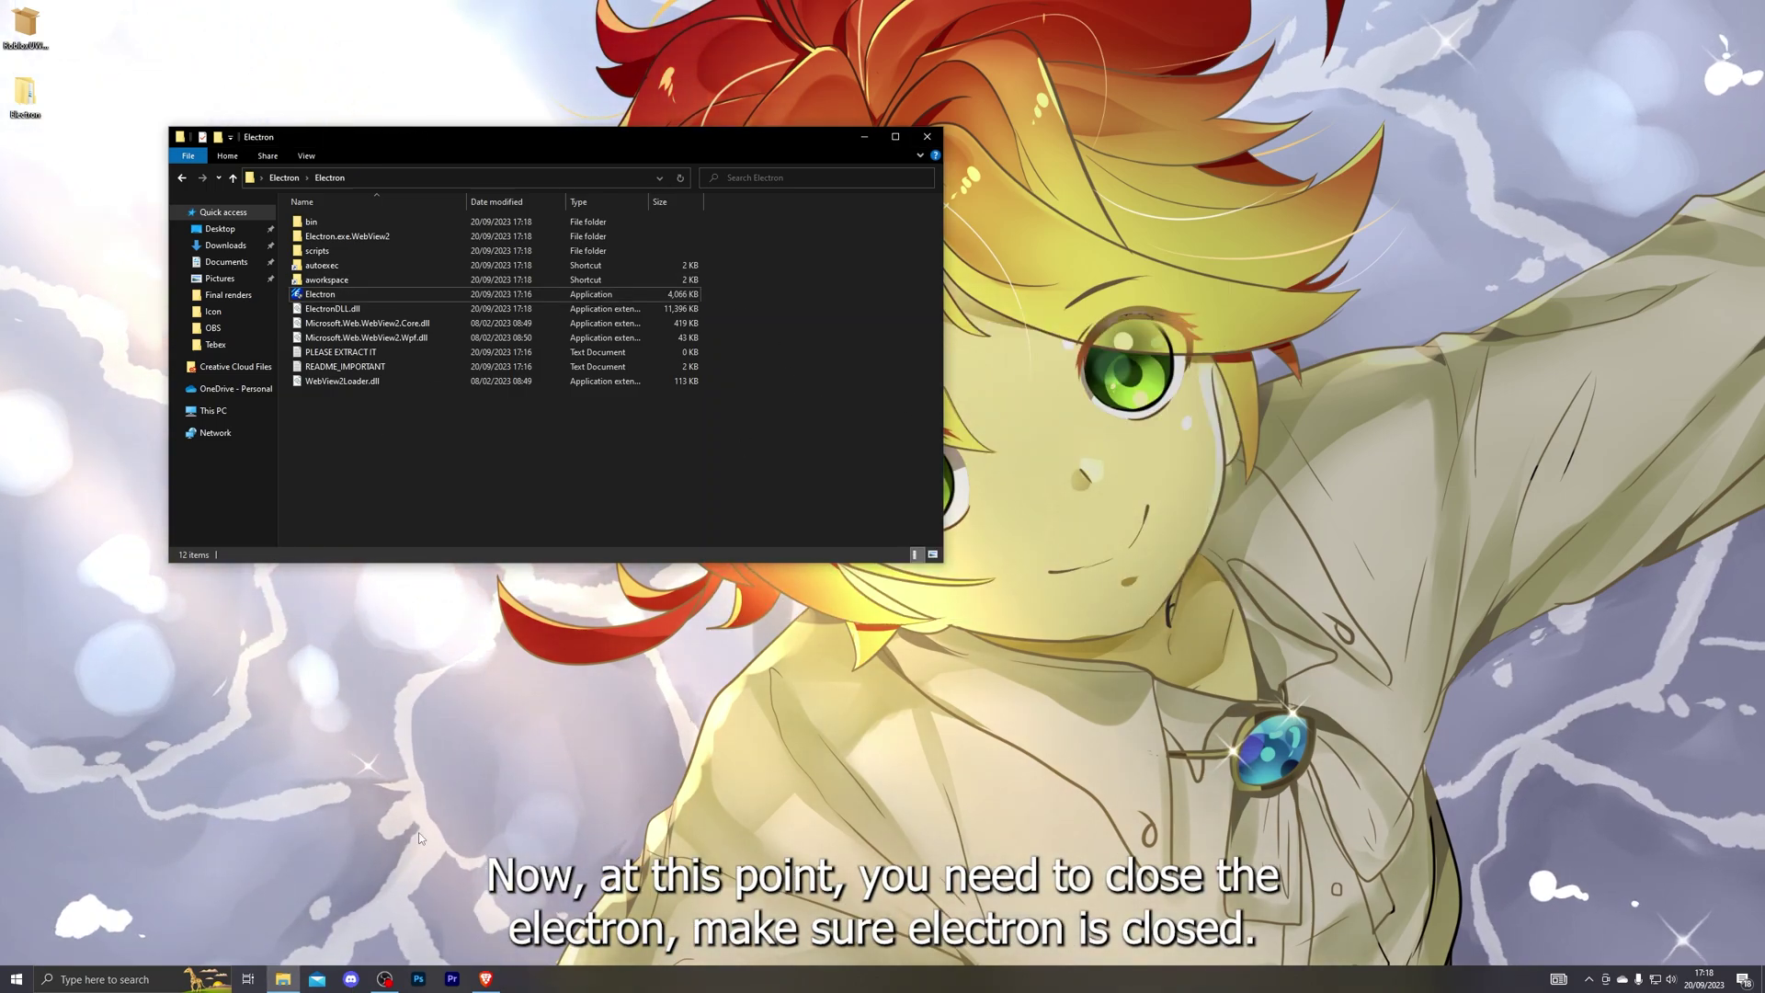
pyautogui.press('super')
pyautogui.write('mic')
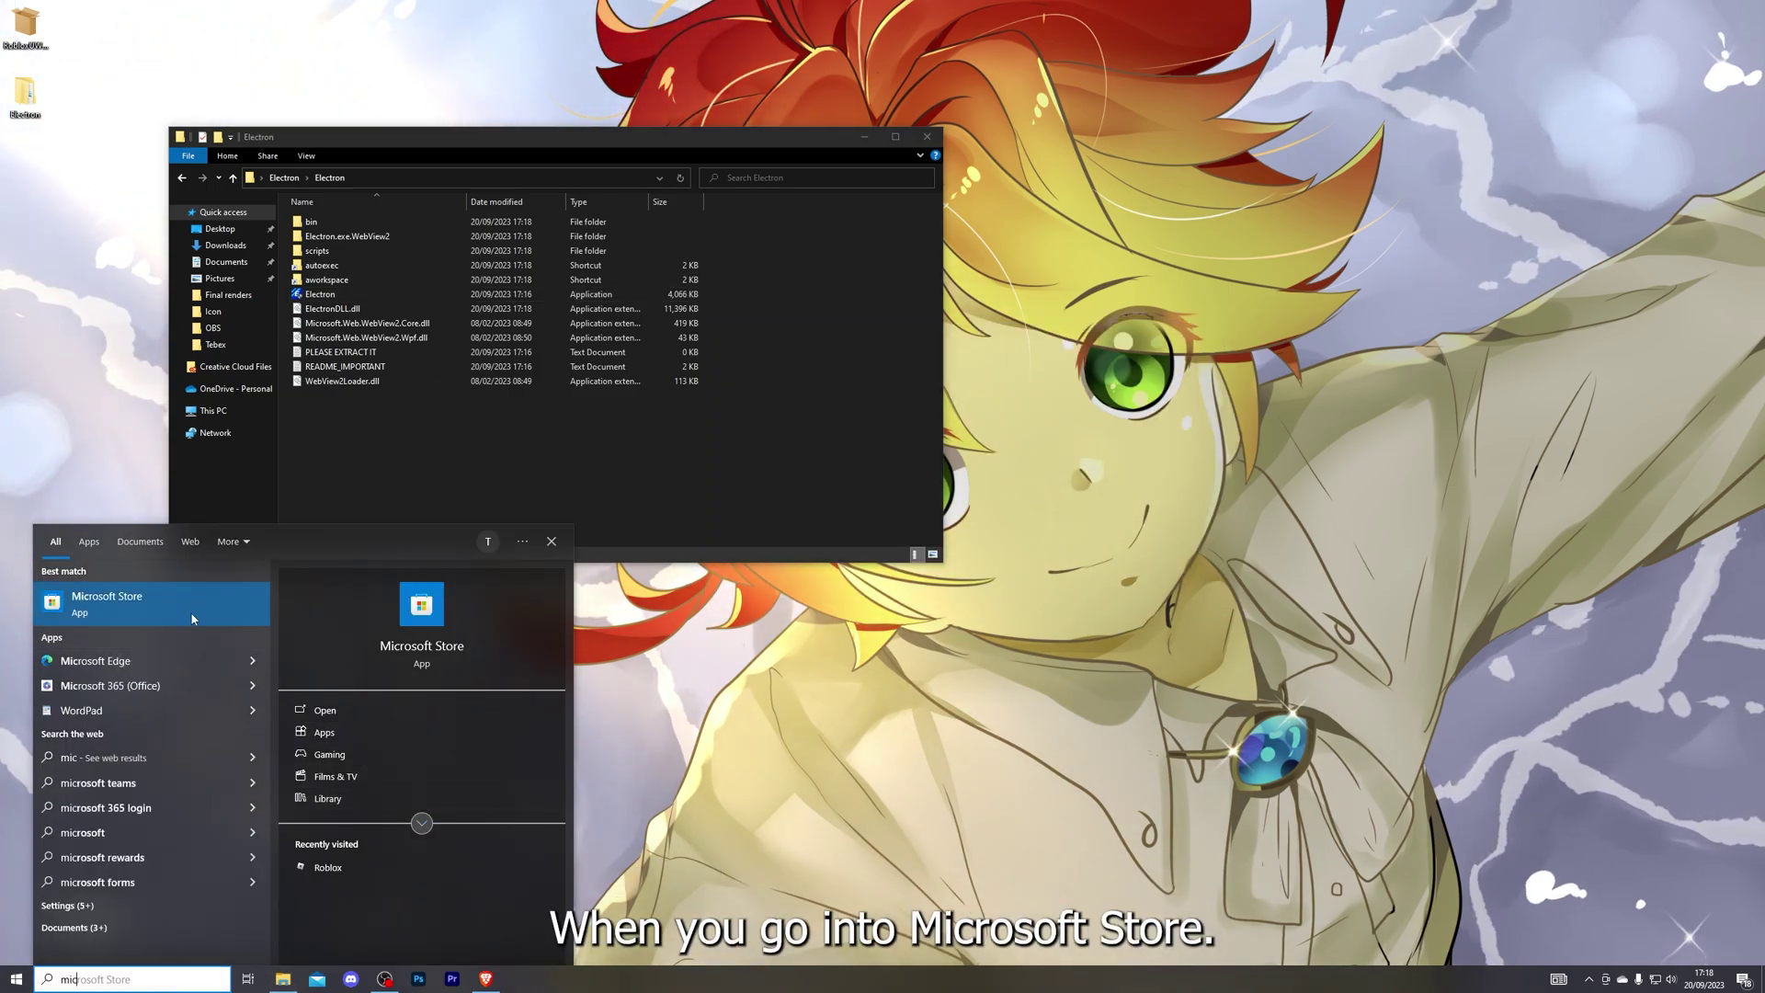
pyautogui.click(194, 618)
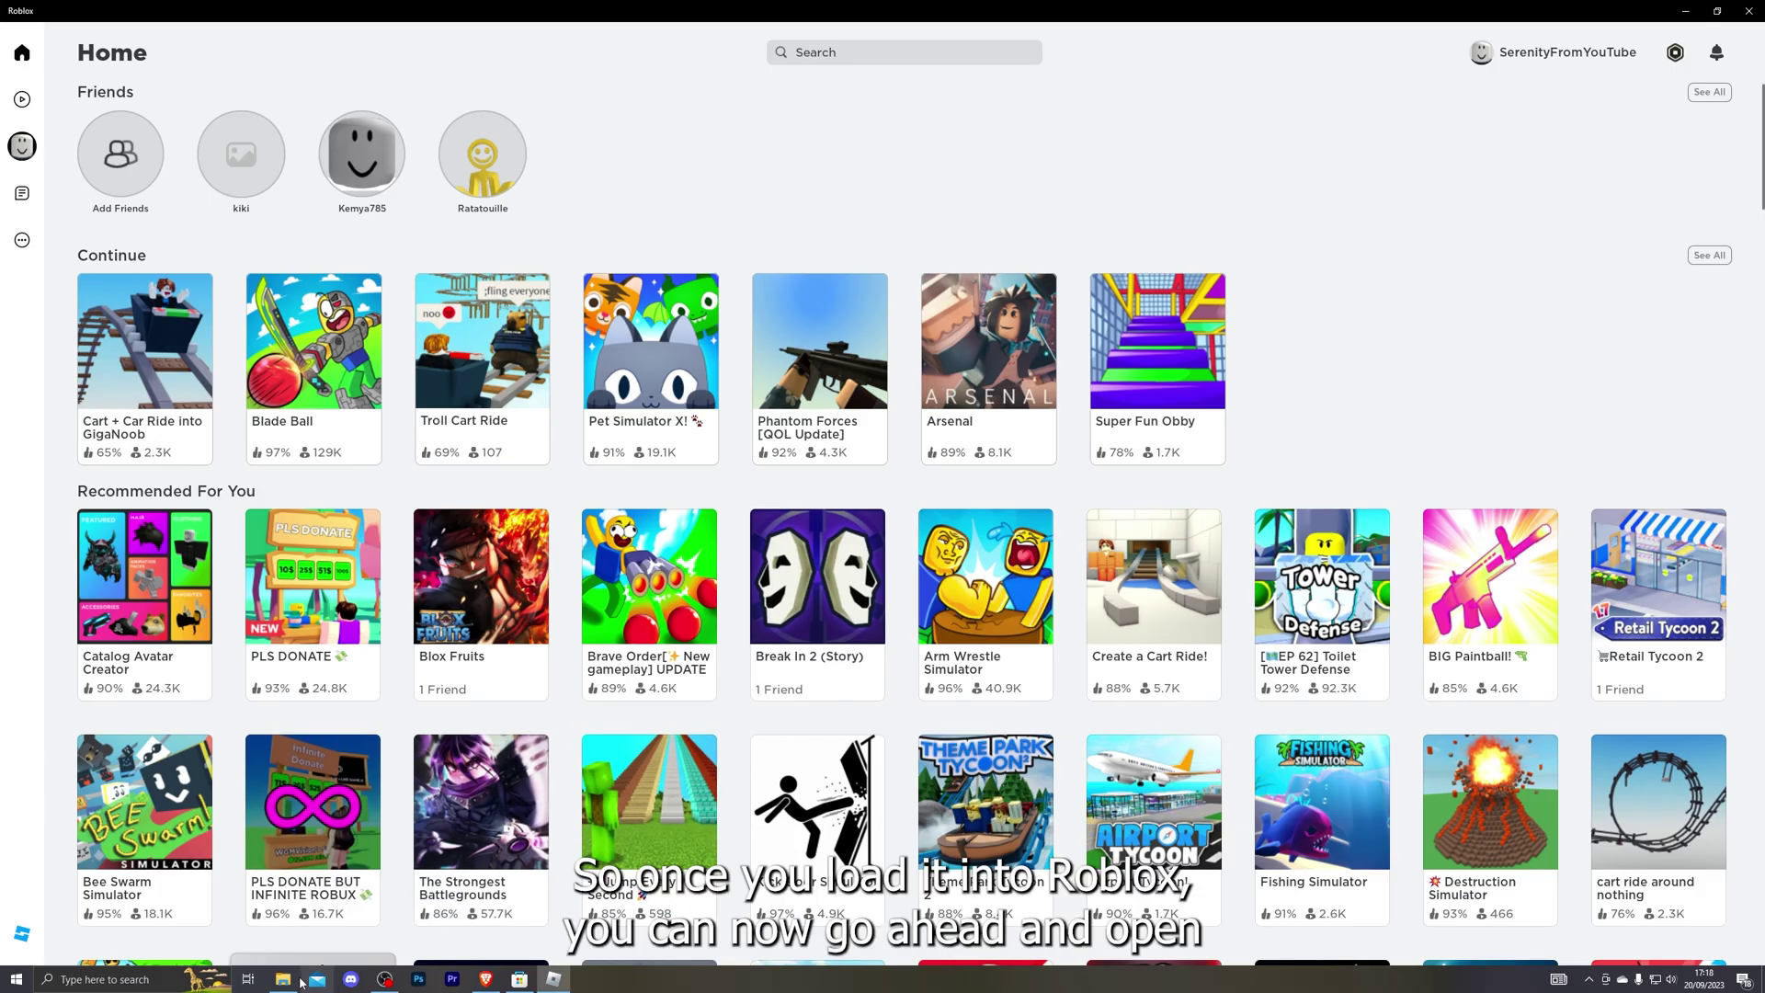
# Relaunch Electron from its folder with permission to make changes, and close the folder window
pyautogui.click(285, 980)
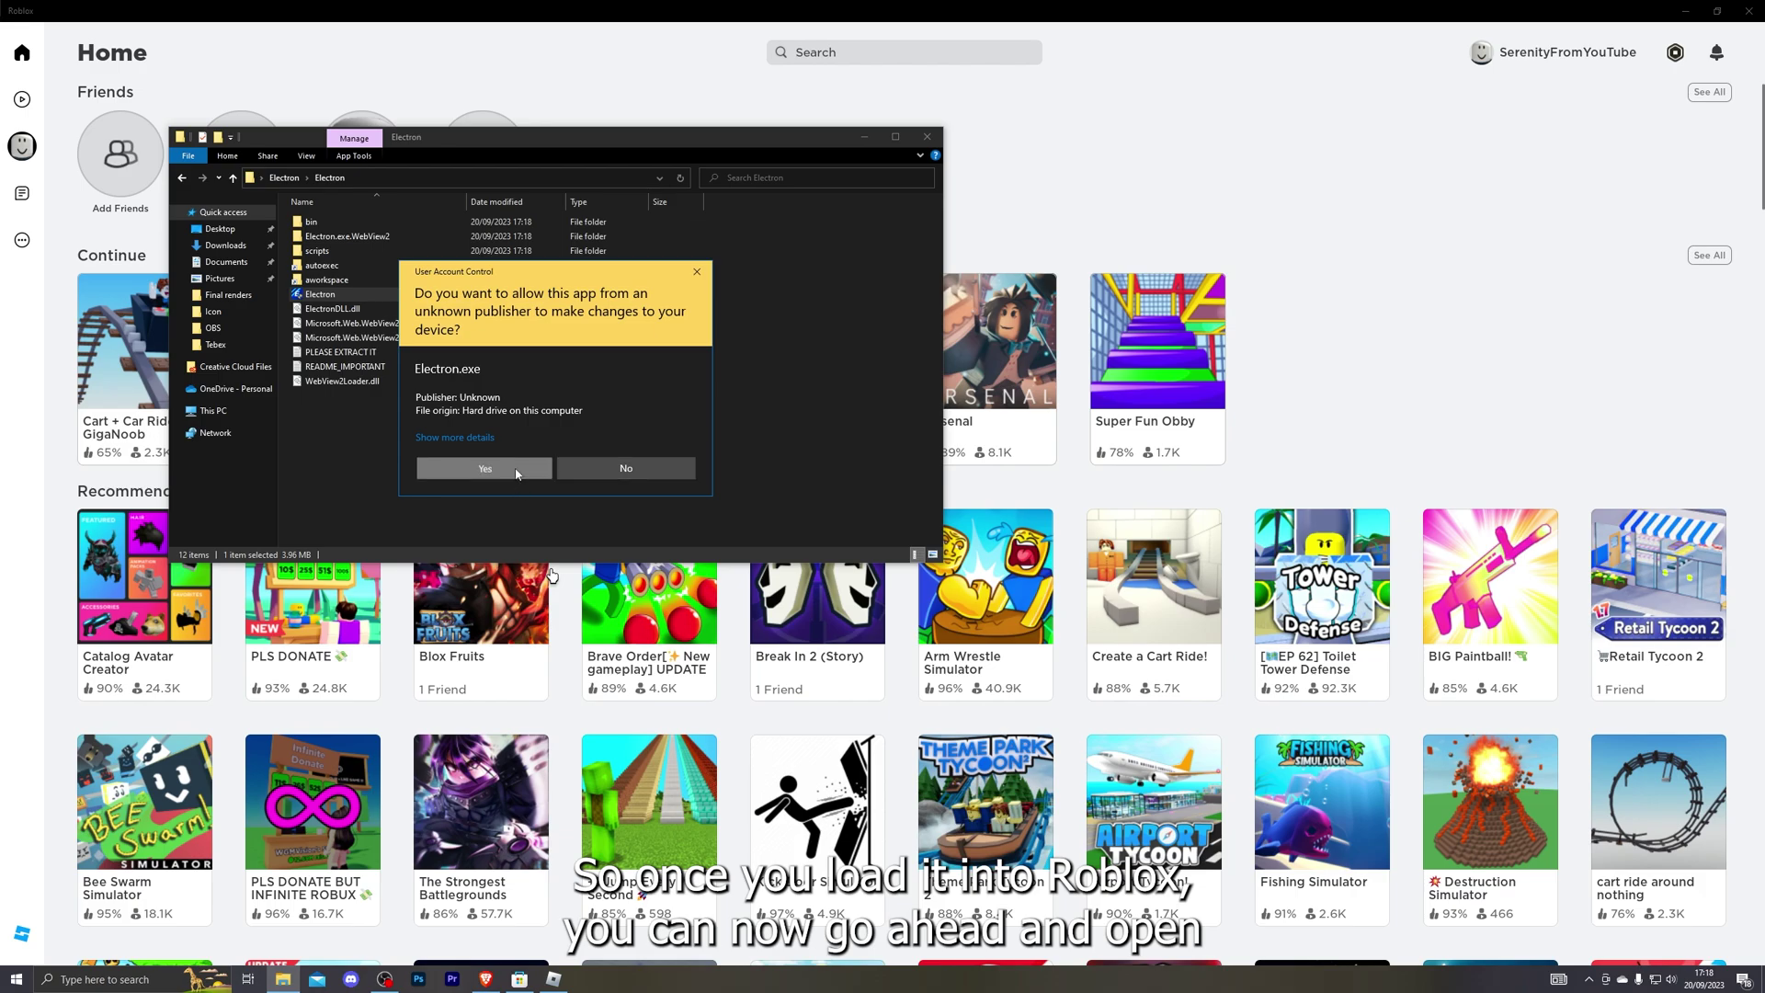
pyautogui.click(516, 469)
pyautogui.click(937, 137)
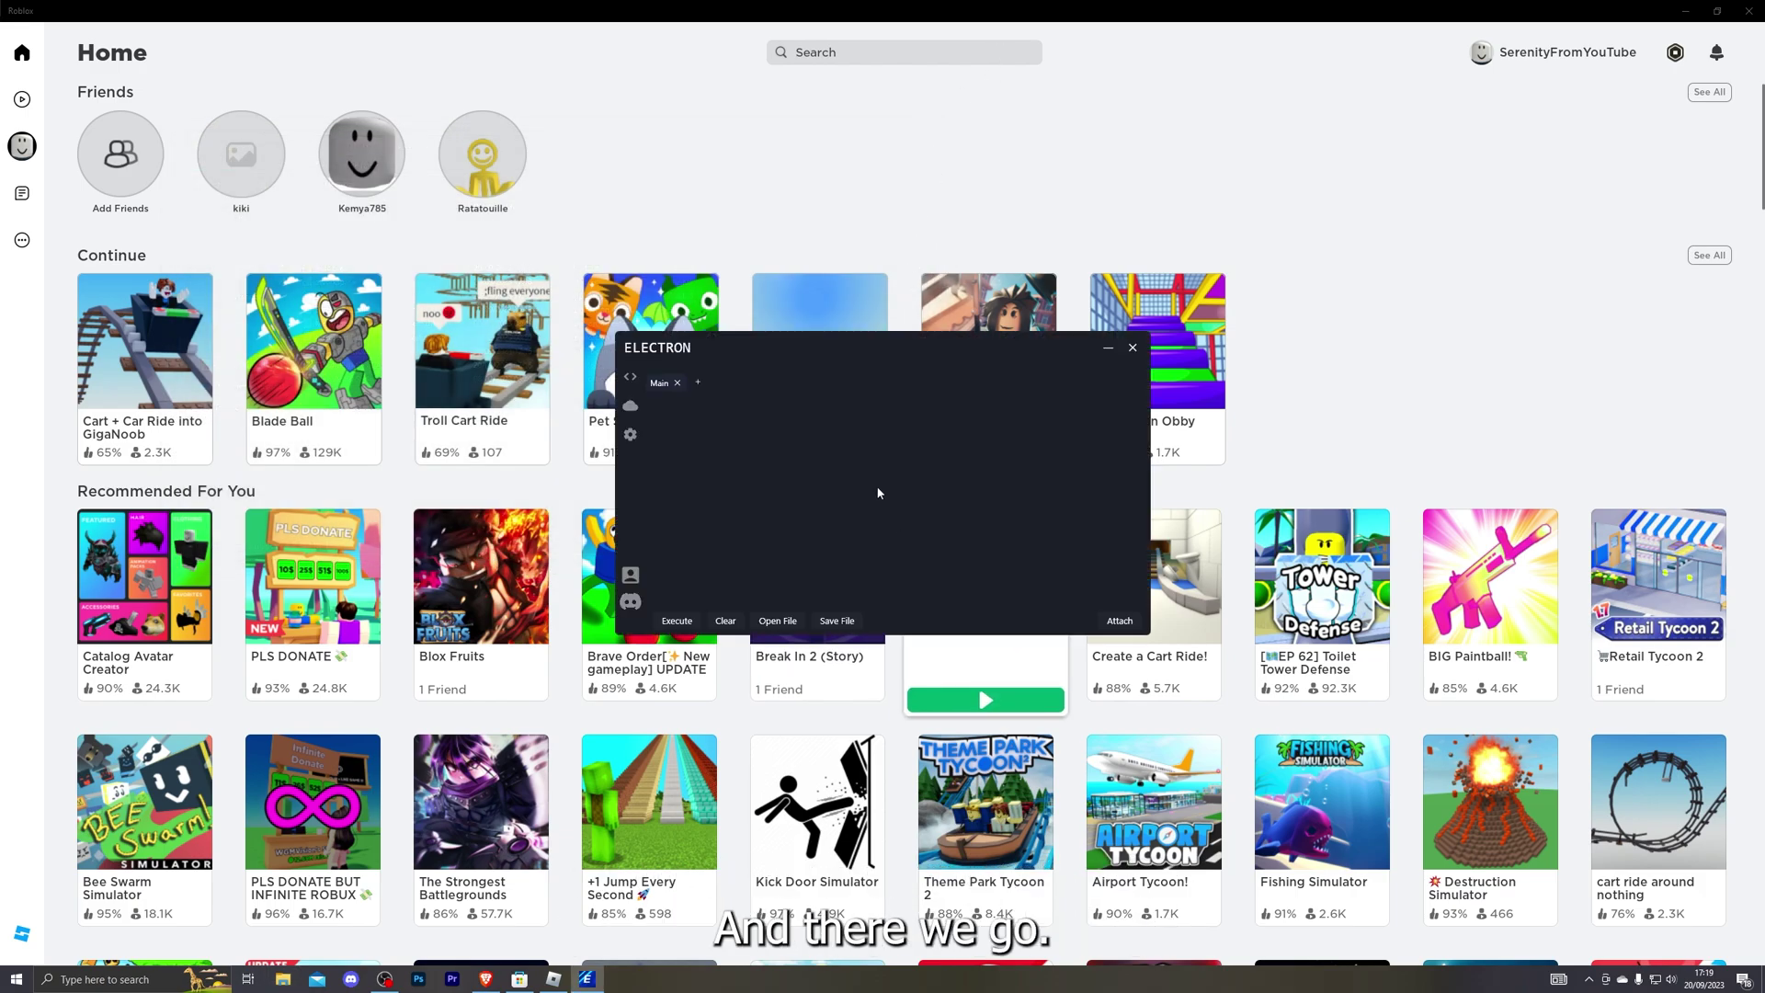
# Attach Electron to Roblox and load into the Cart + Car Ride into GigaNoob game
pyautogui.moveTo(846, 352); pyautogui.dragTo(1064, 366)
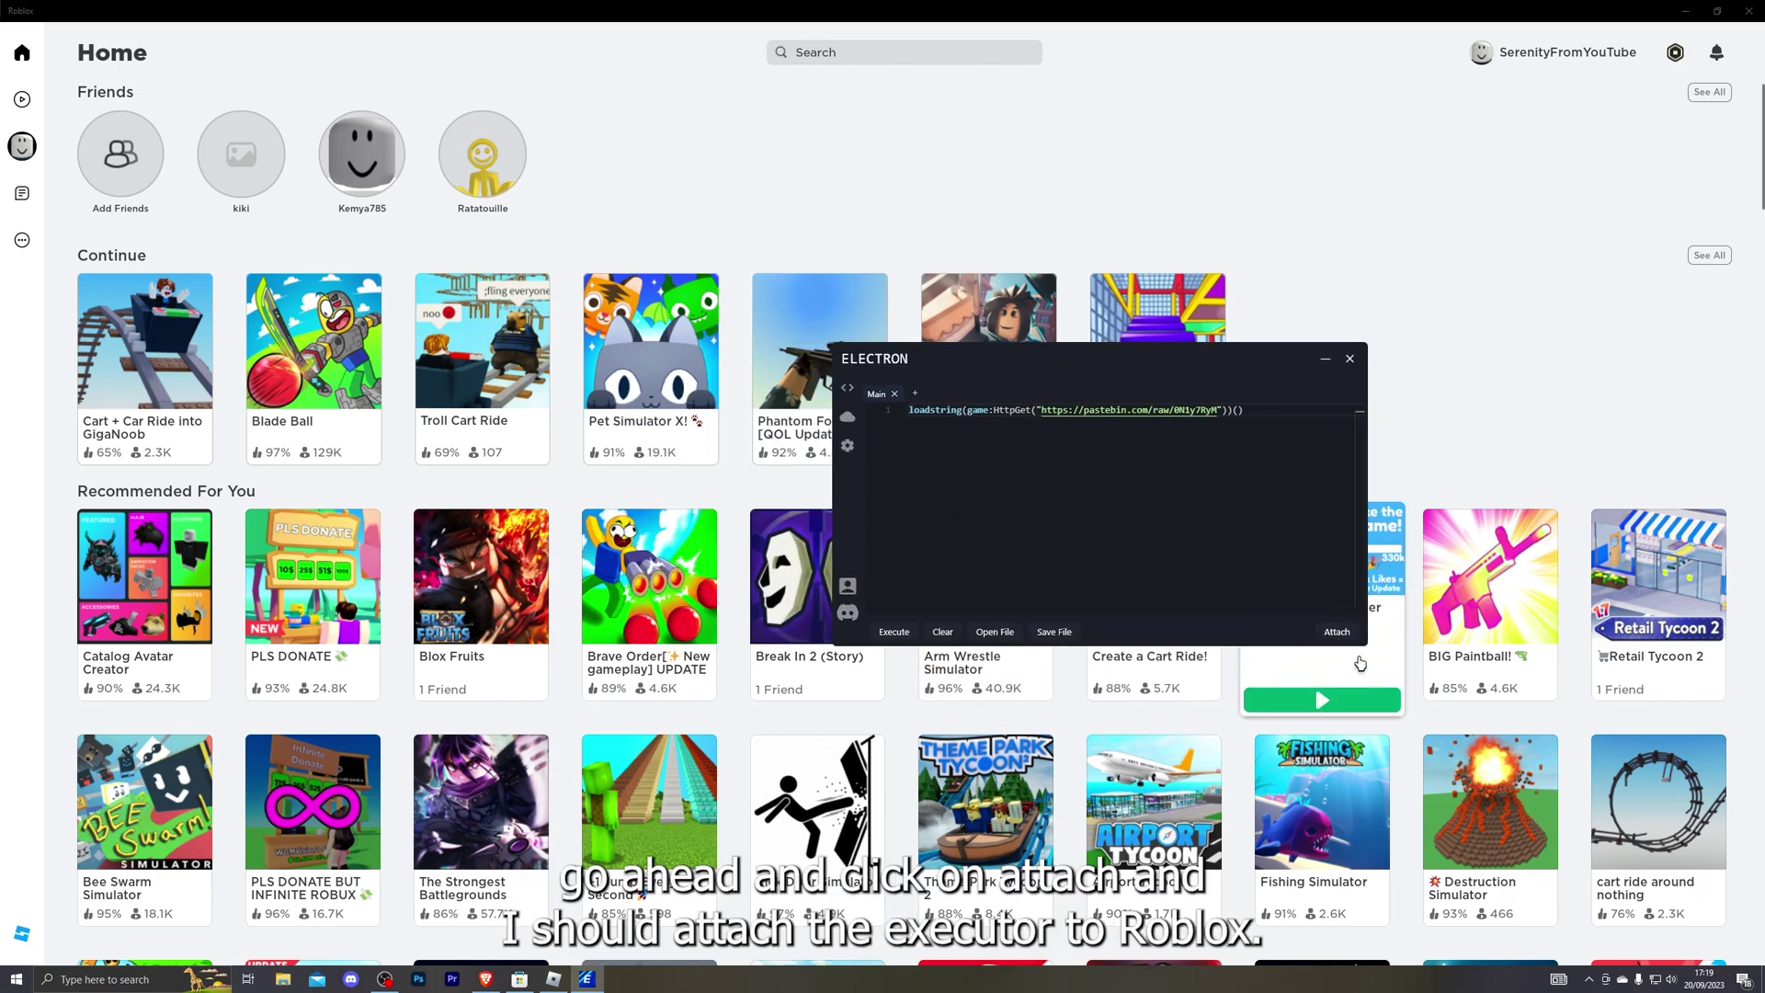
pyautogui.moveTo(1002, 367); pyautogui.dragTo(1258, 503)
pyautogui.click(138, 461)
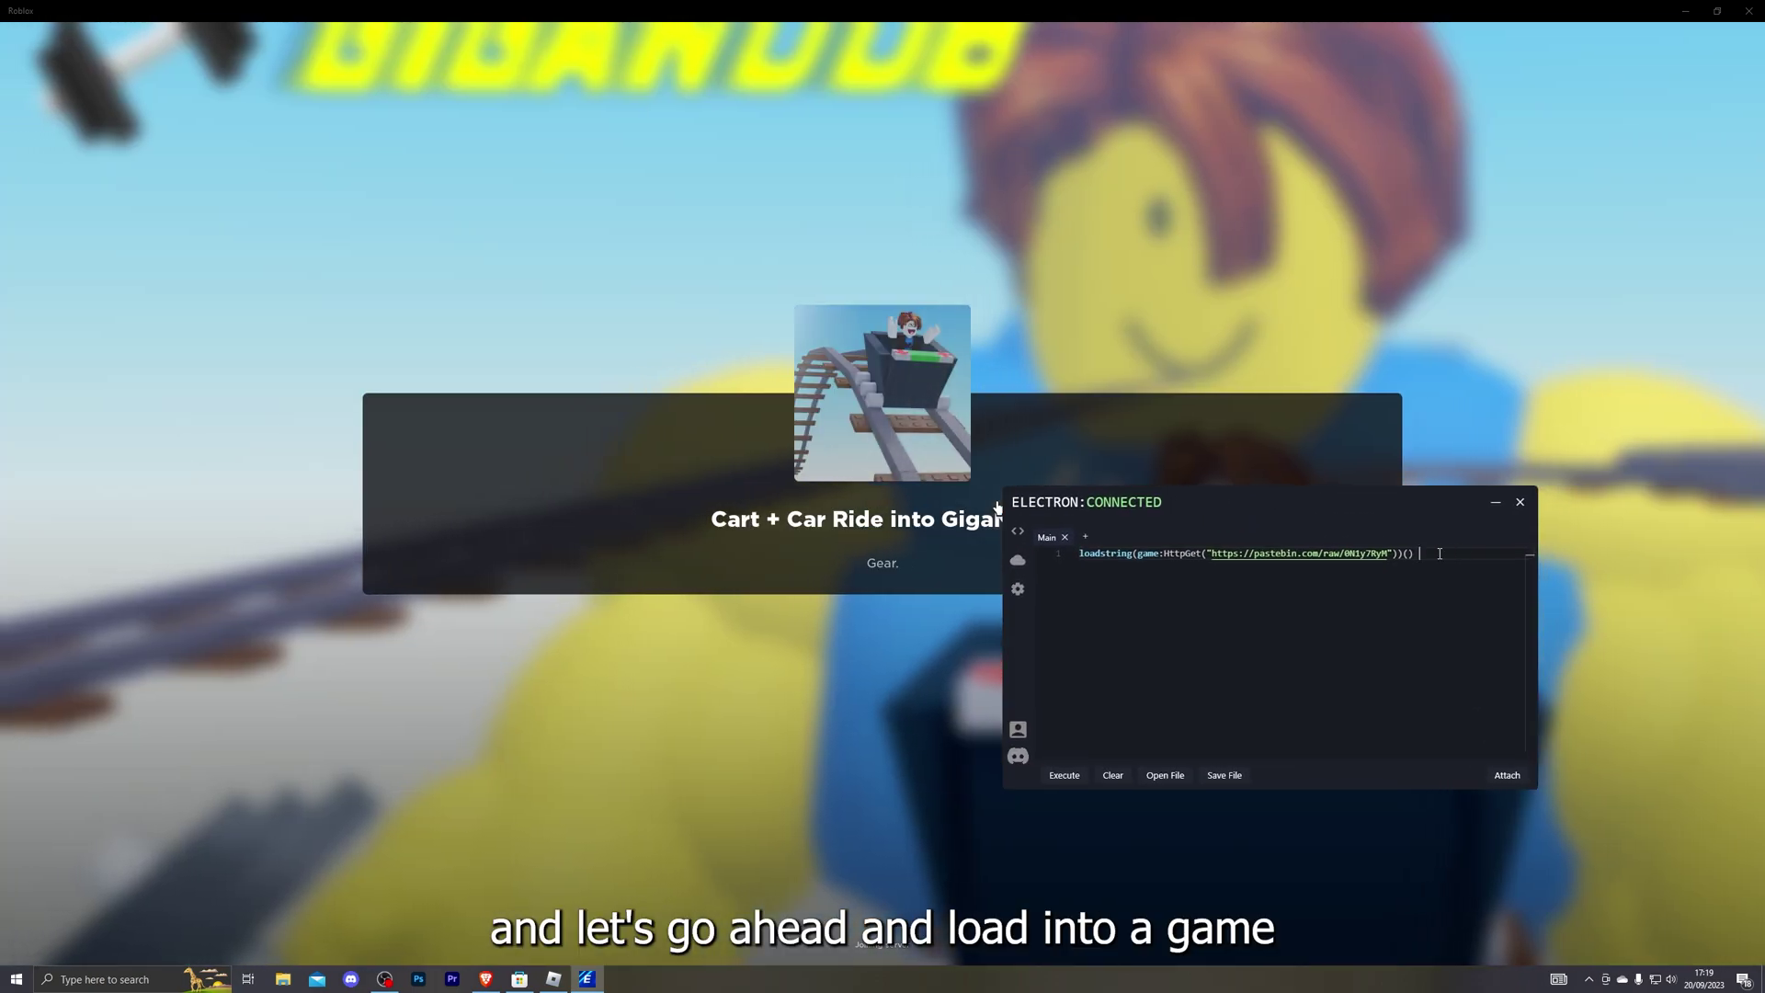
# Replace the script in Electron's Main tab with the copied Infinite Yield script, execute it and minimize the executor
pyautogui.hotkey('ctrl', 'a')
pyautogui.hotkey('ctrl', 'v')
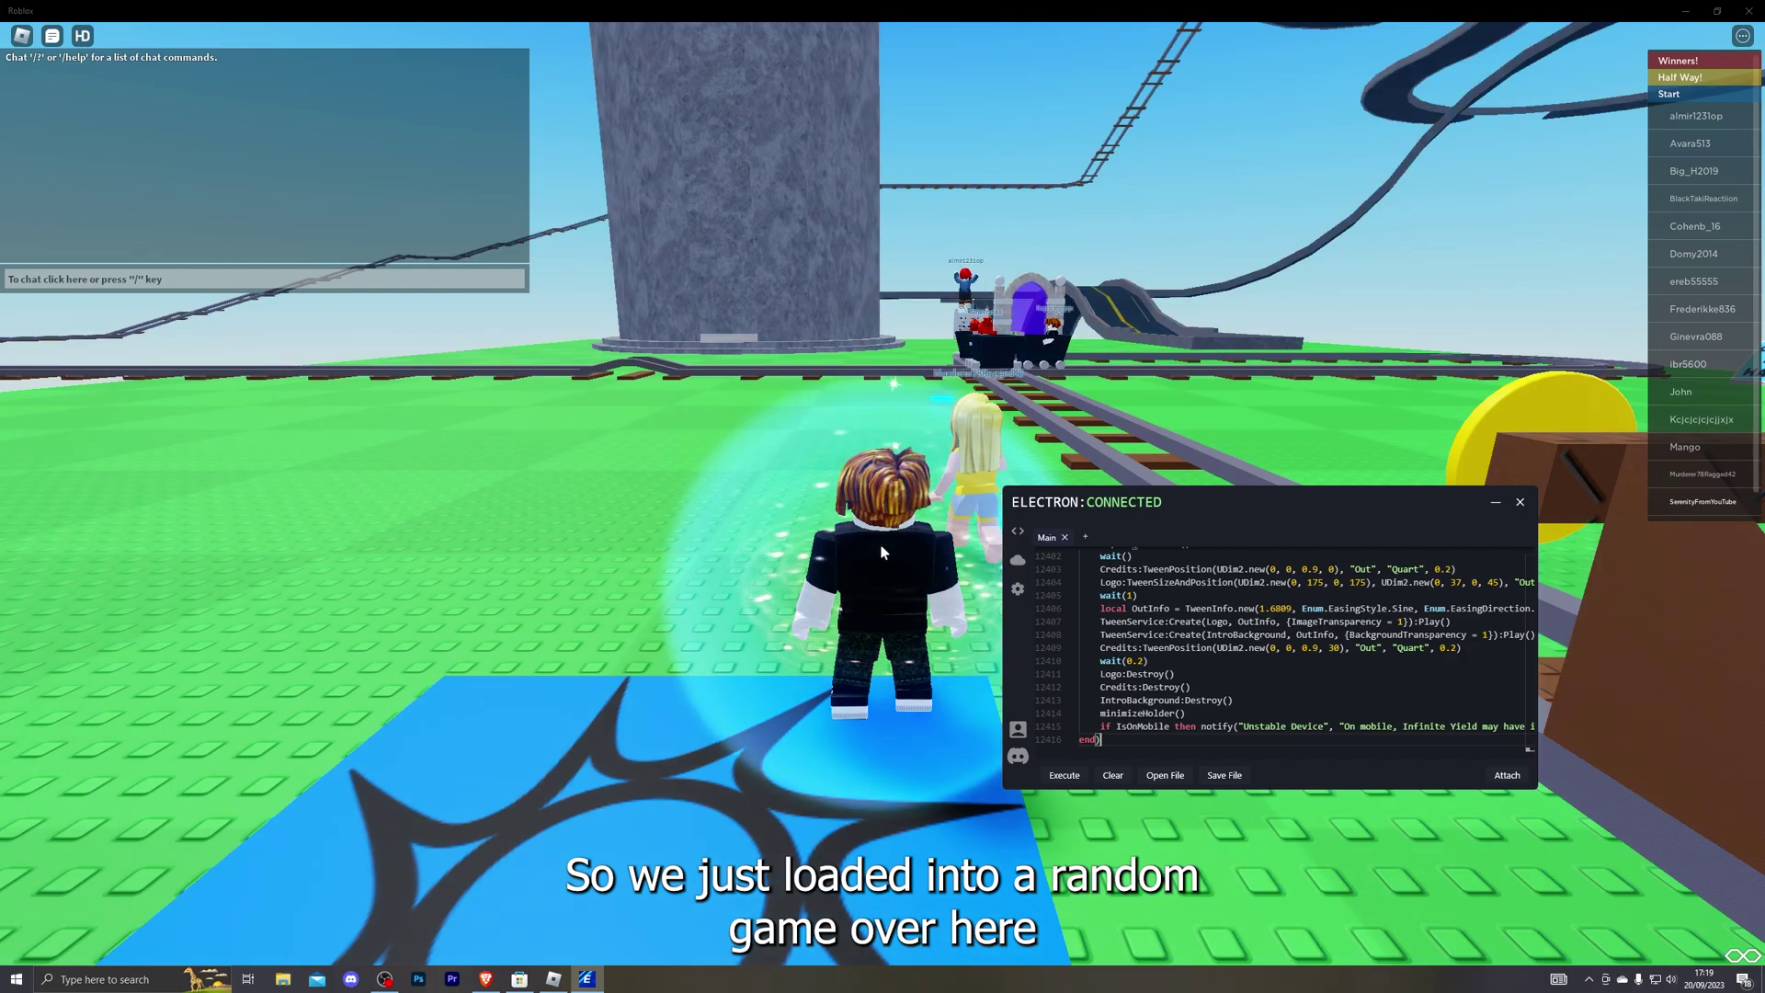
pyautogui.click(1495, 504)
# Walk the character around the game's grass area and turn on fly with an Infinite Yield command
pyautogui.rightClick(1387, 619)
pyautogui.press('w')
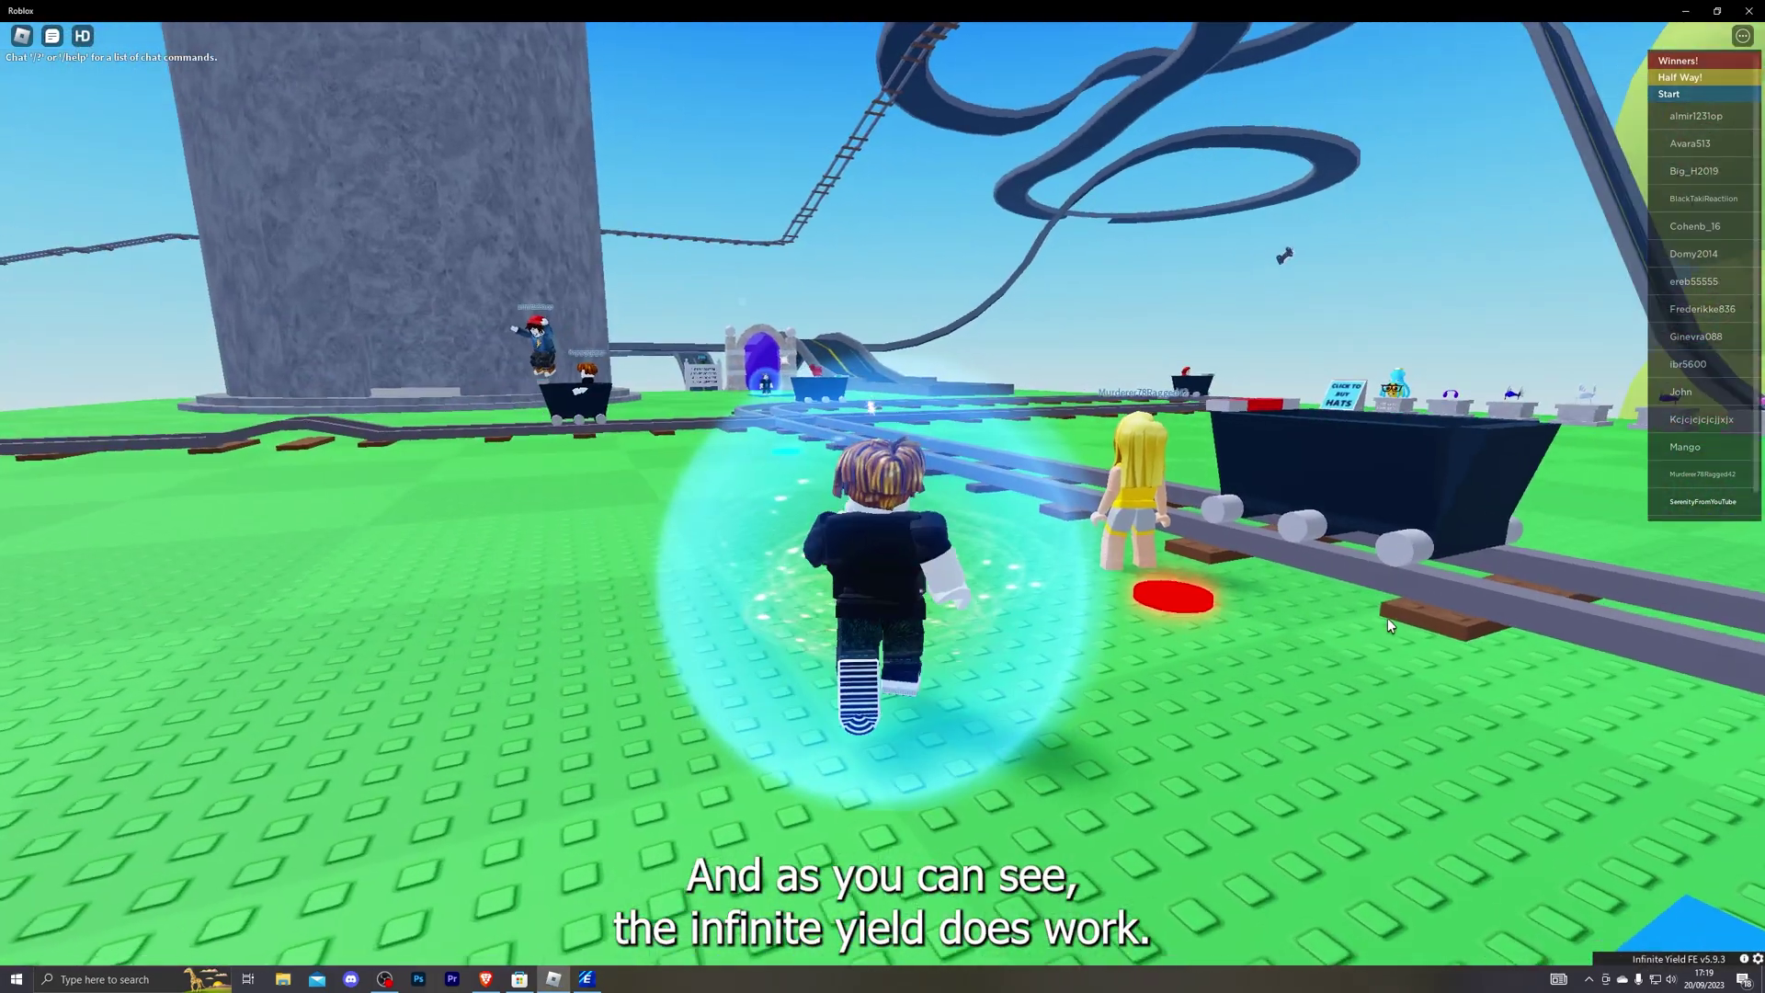
pyautogui.press('s')
pyautogui.press('w')
pyautogui.press('a')
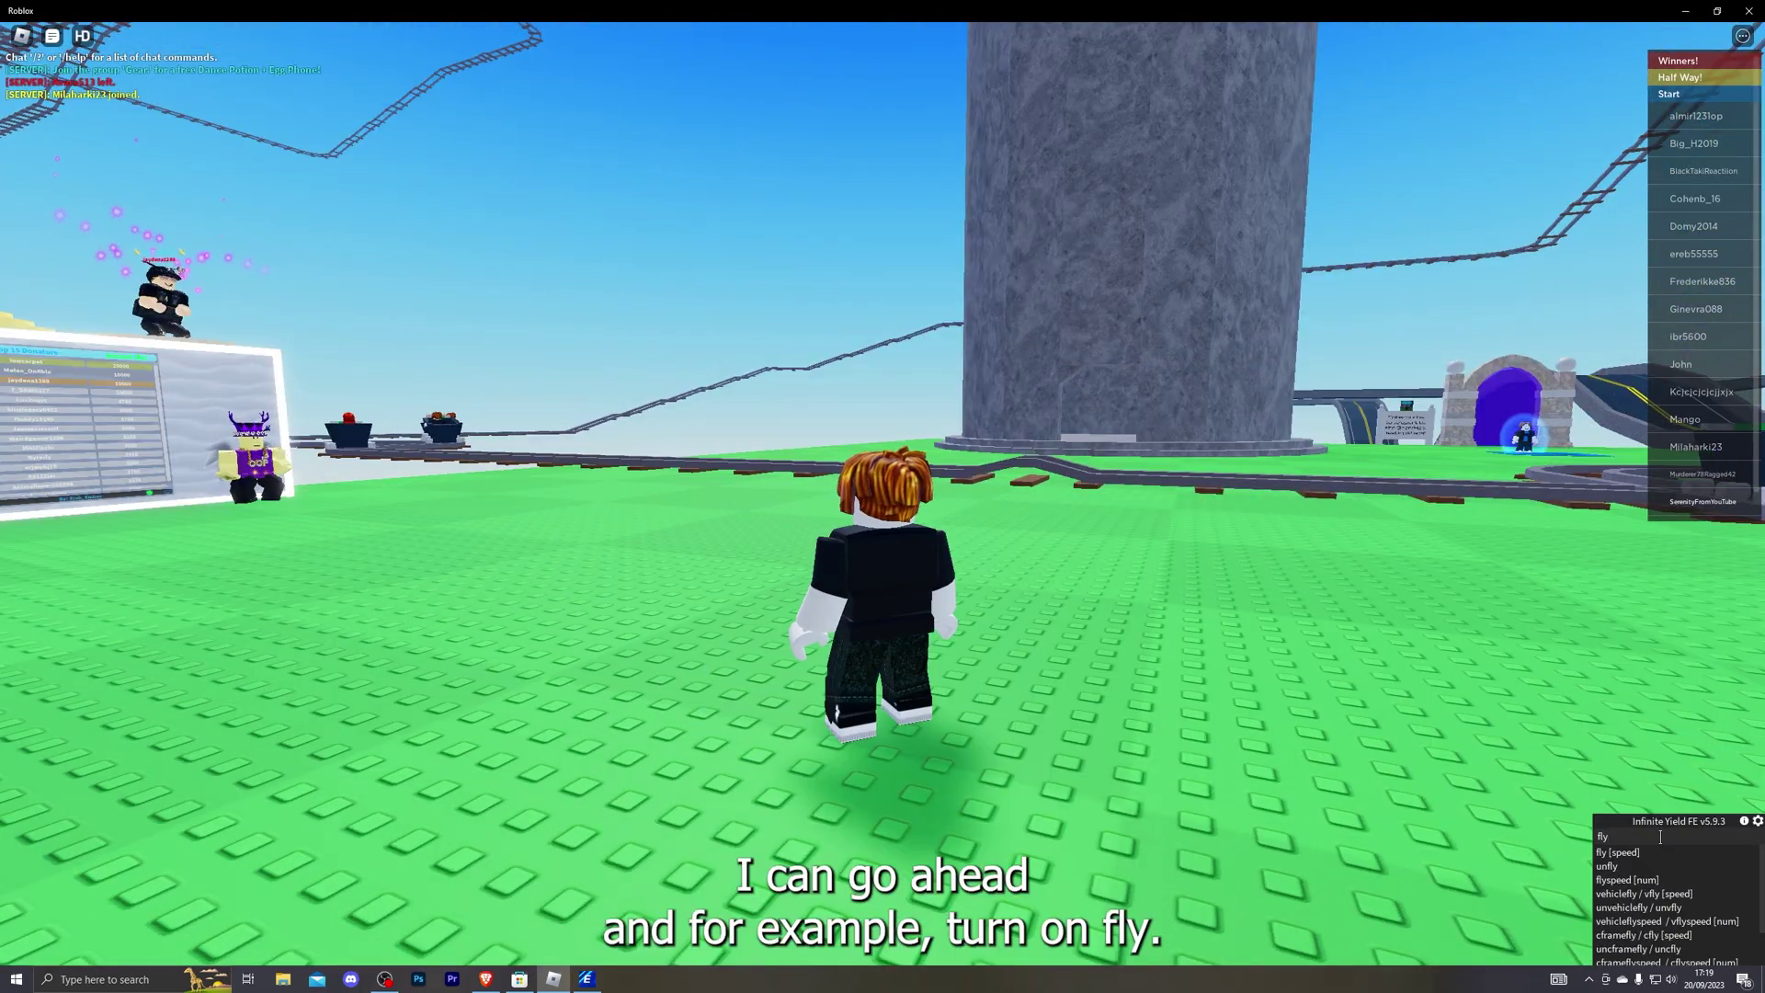
pyautogui.press('Return')
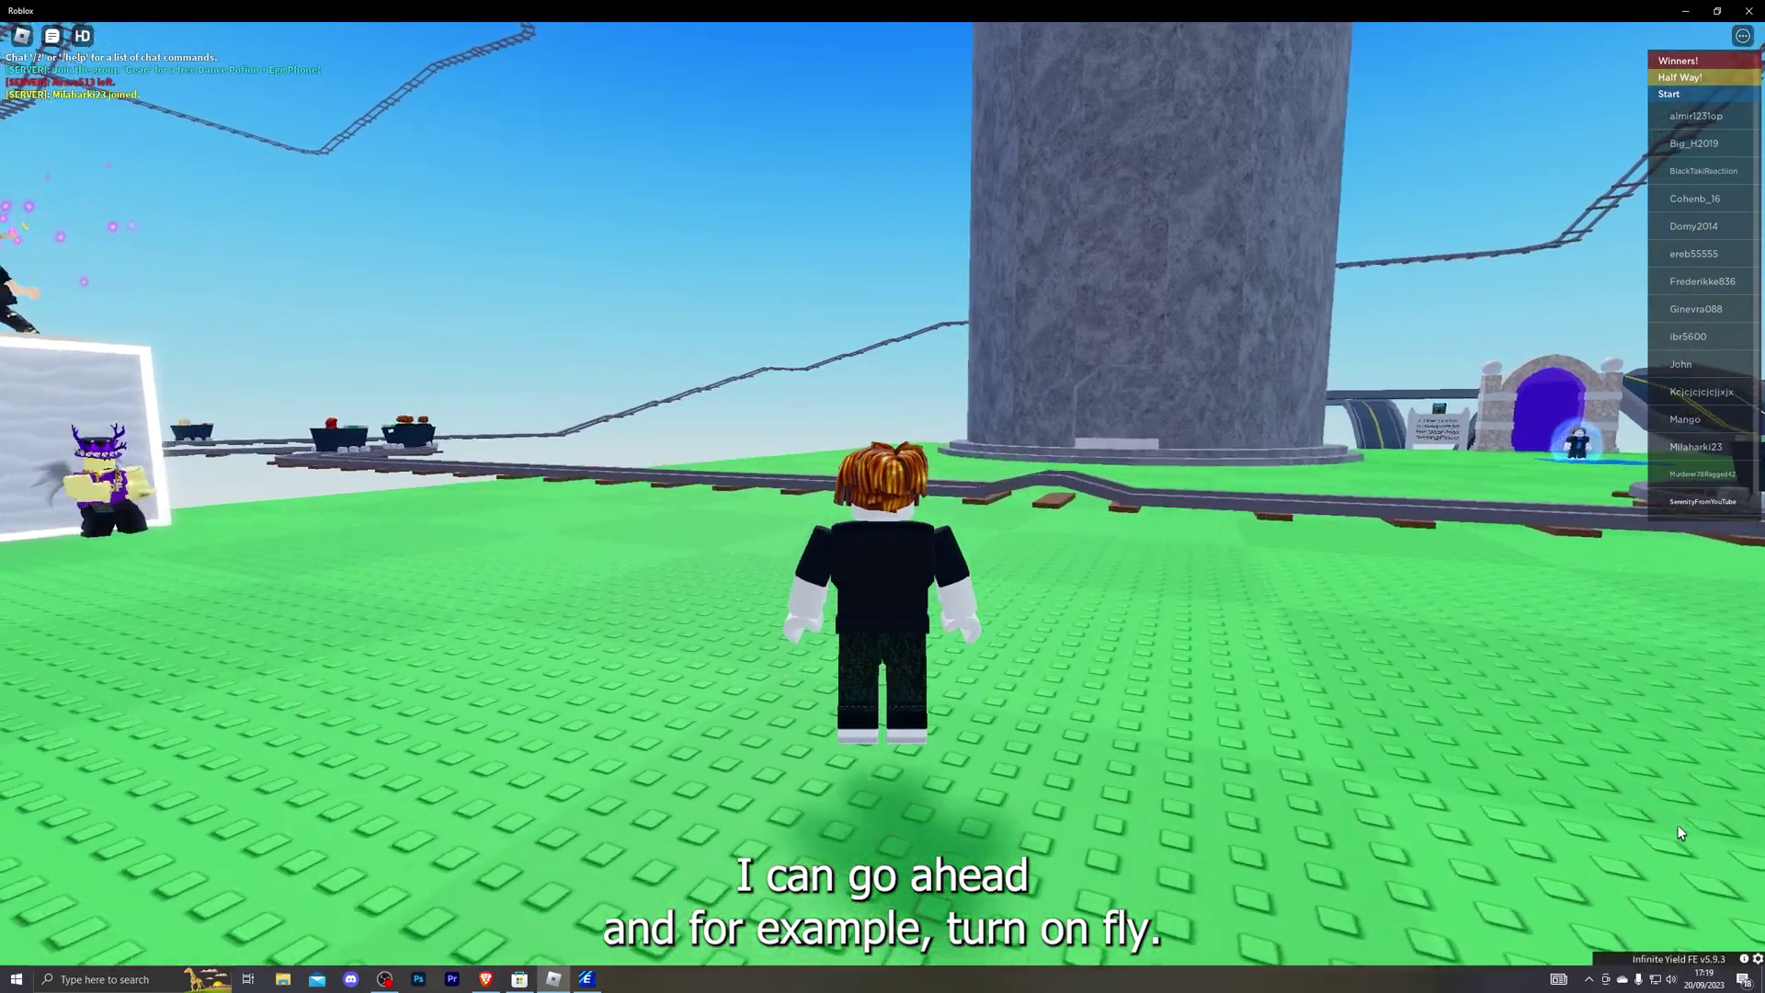